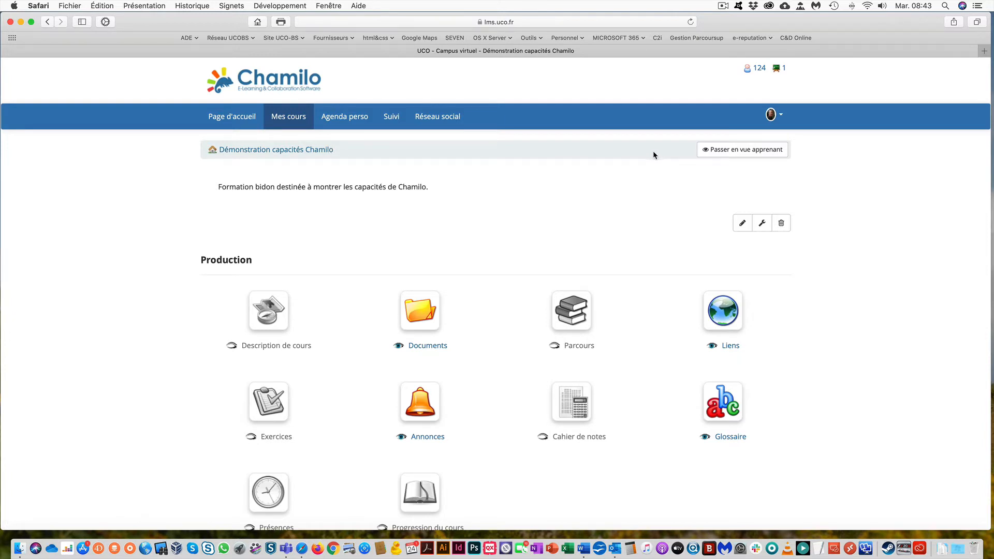
# Open the Exercices tool in the course's Production section
pyautogui.scroll(-4, 654, 151)
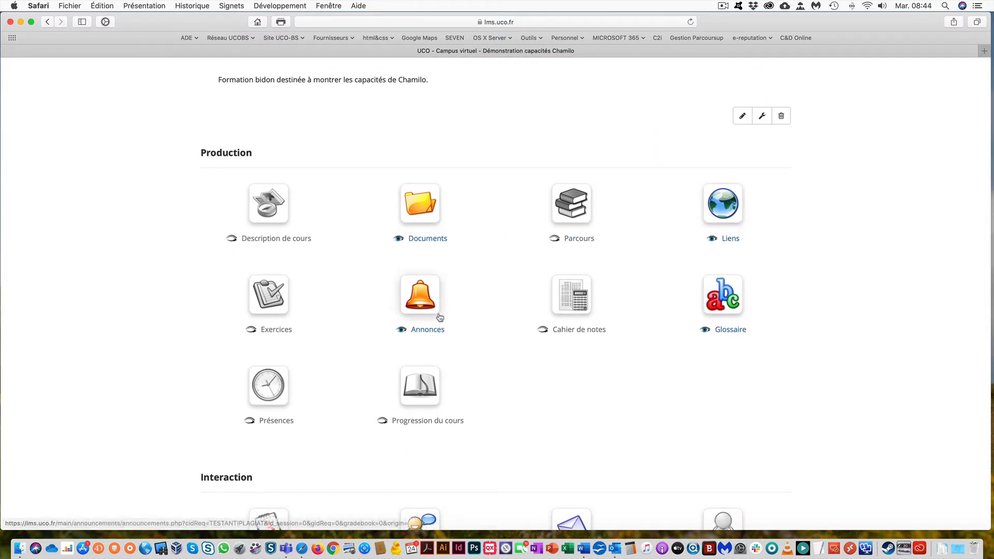
pyautogui.scroll(-5, 673, 331)
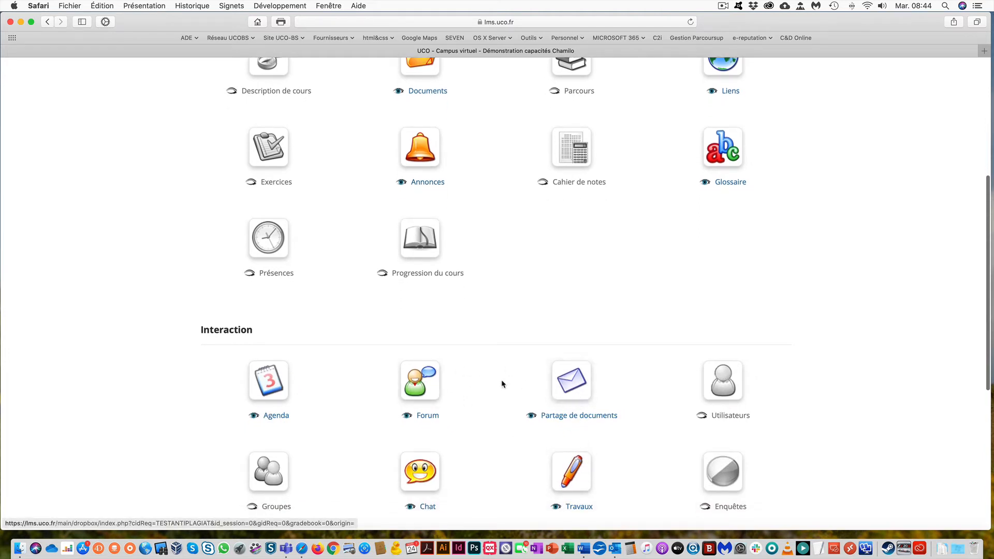
pyautogui.scroll(3, 320, 365)
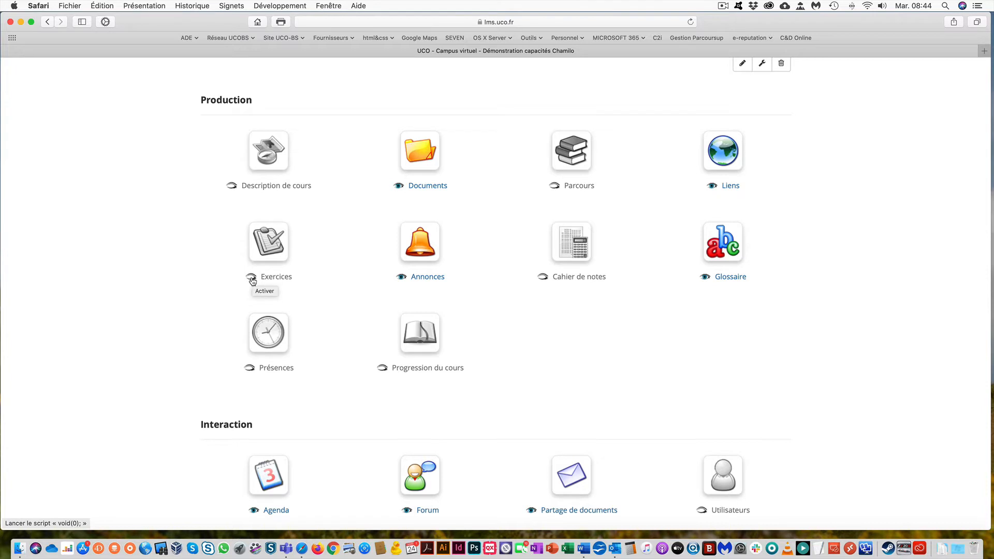
pyautogui.click(270, 243)
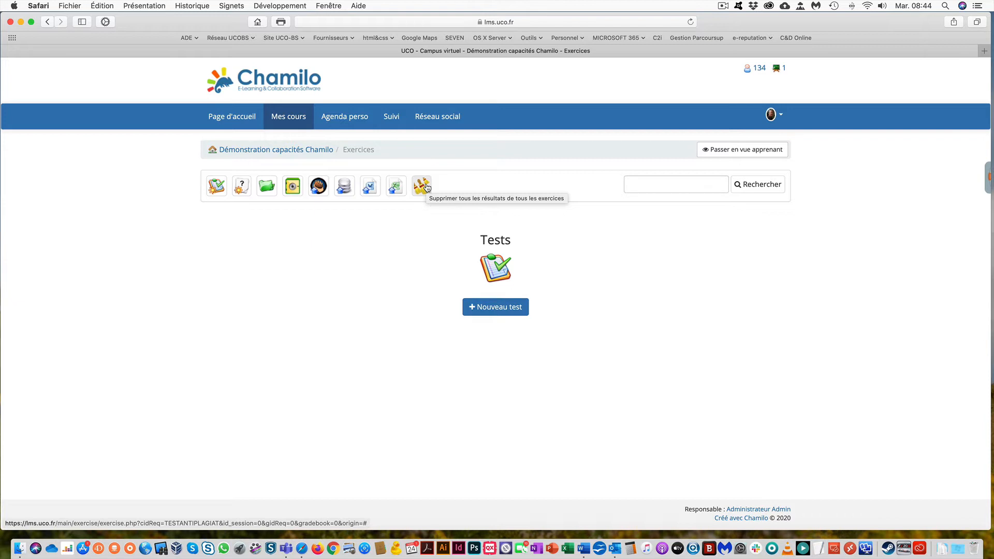
# Create a new test named "Essai de test" and proceed to question creation
pyautogui.click(497, 309)
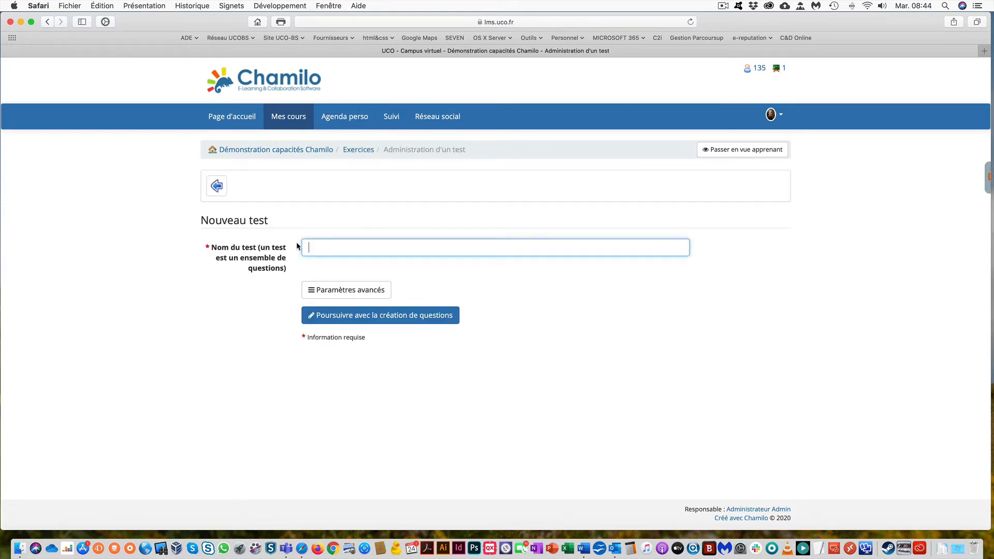
pyautogui.write('Essao')
pyautogui.write(' de test')
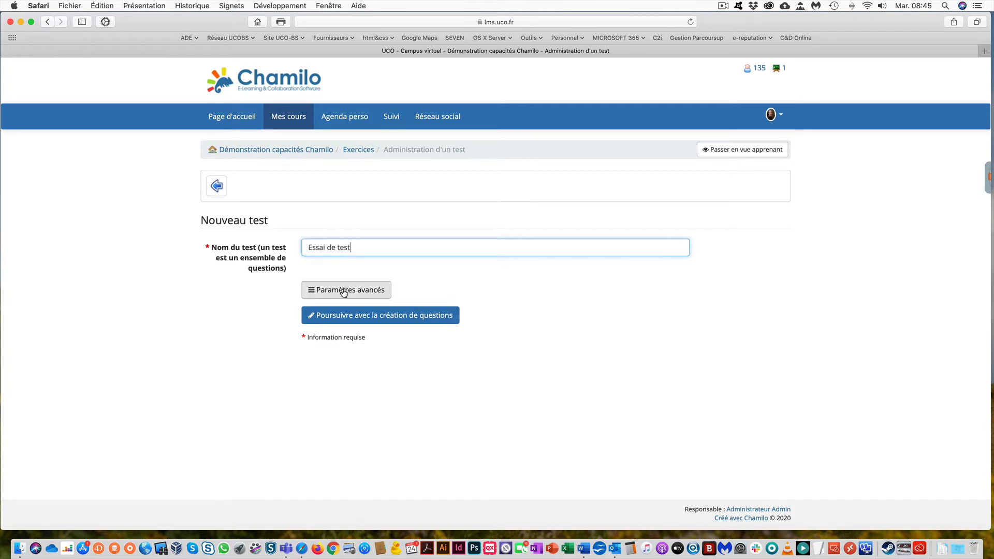
pyautogui.click(350, 317)
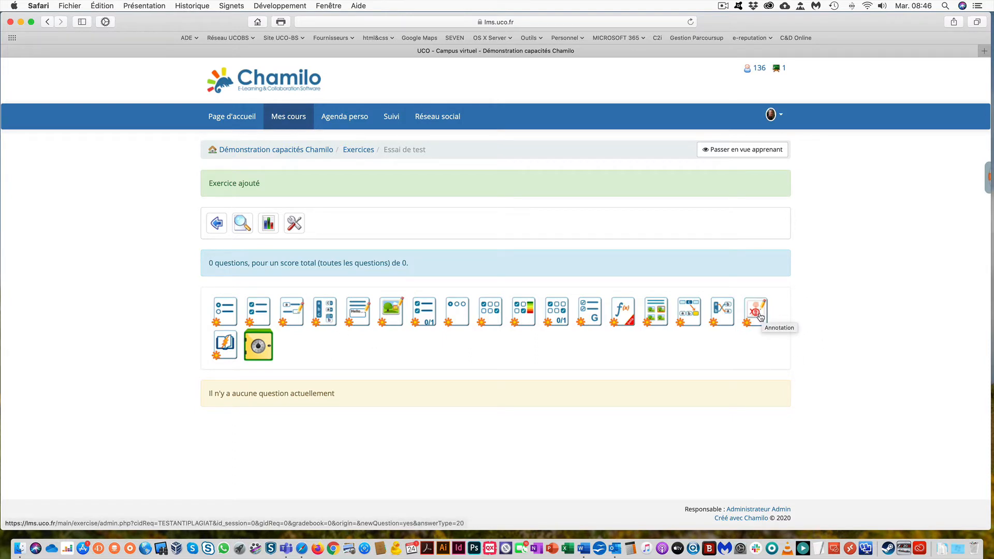
# Start a single-answer question (QRU) reading "Qui est arrivé en tête au 1er tour des élections municipales à Paris en 2020"
pyautogui.click(223, 313)
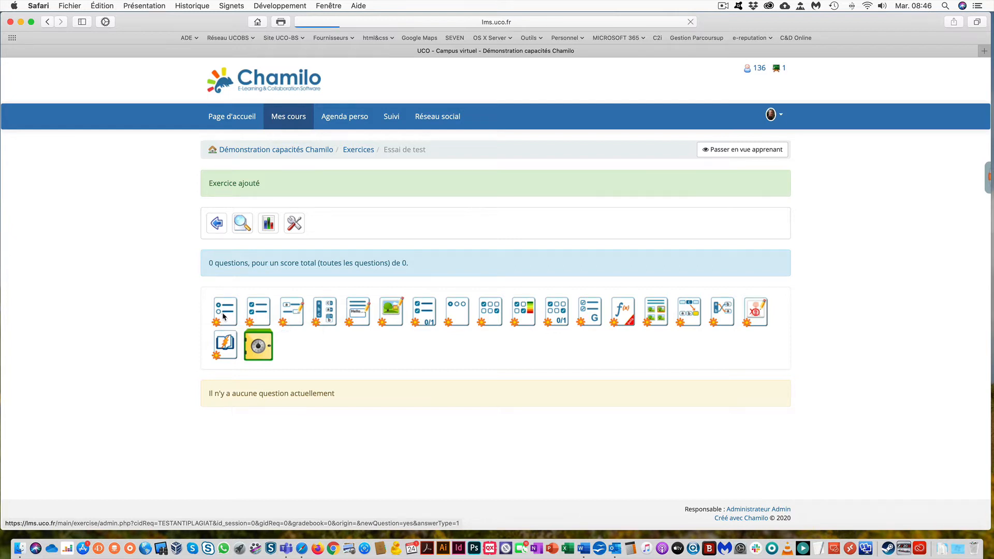
pyautogui.click(319, 284)
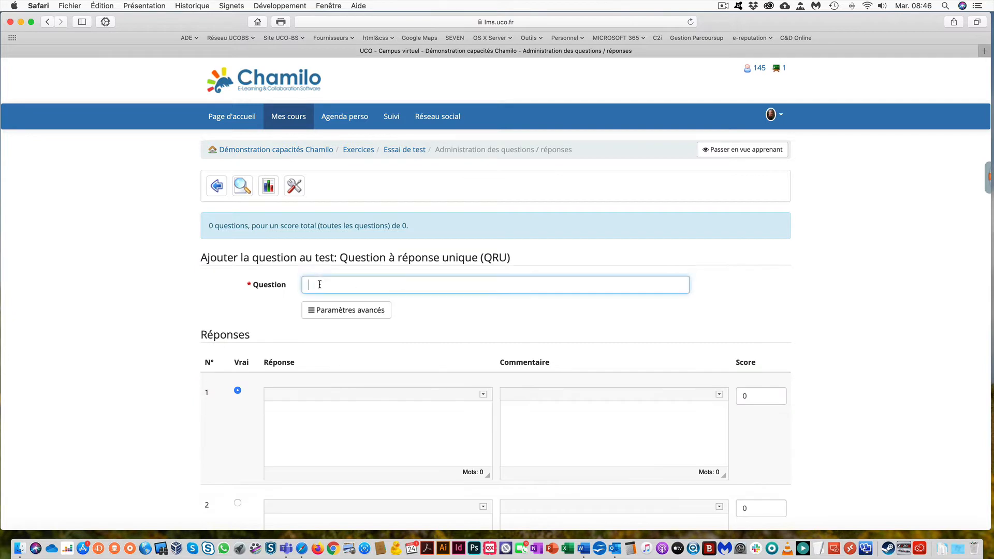
pyautogui.write('Qui est arrivé en tête au 1er tour des élection')
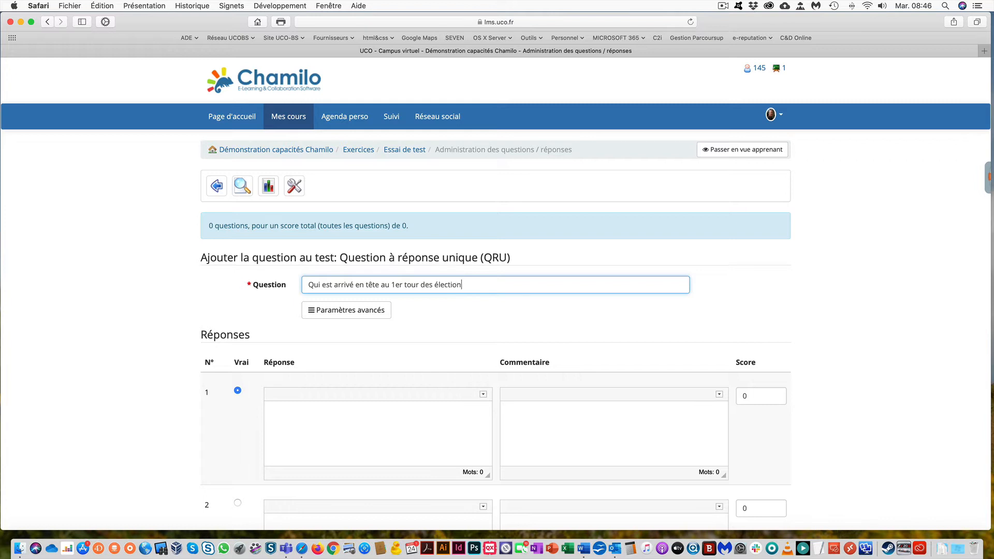
pyautogui.write('s muc')
pyautogui.press('BackSpace')
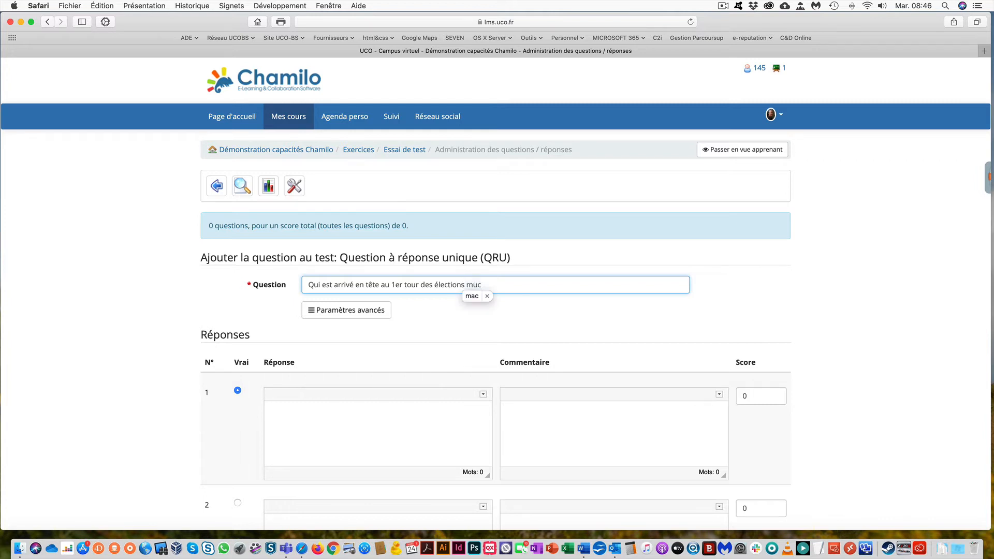
pyautogui.write('nicipal')
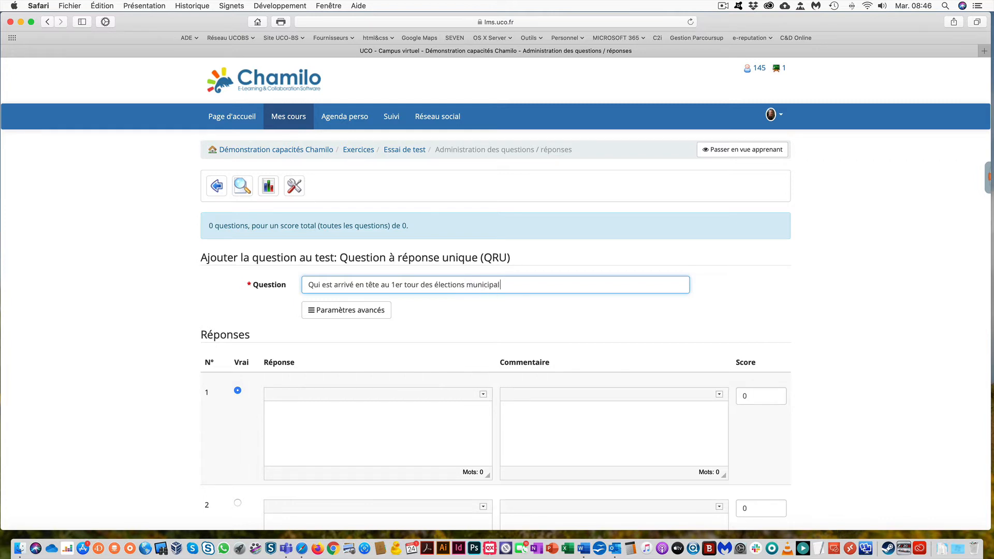
pyautogui.write('es à Paris en 2020')
# Remove one answer row from the question, leaving three possible answers
pyautogui.scroll(-4, 406, 357)
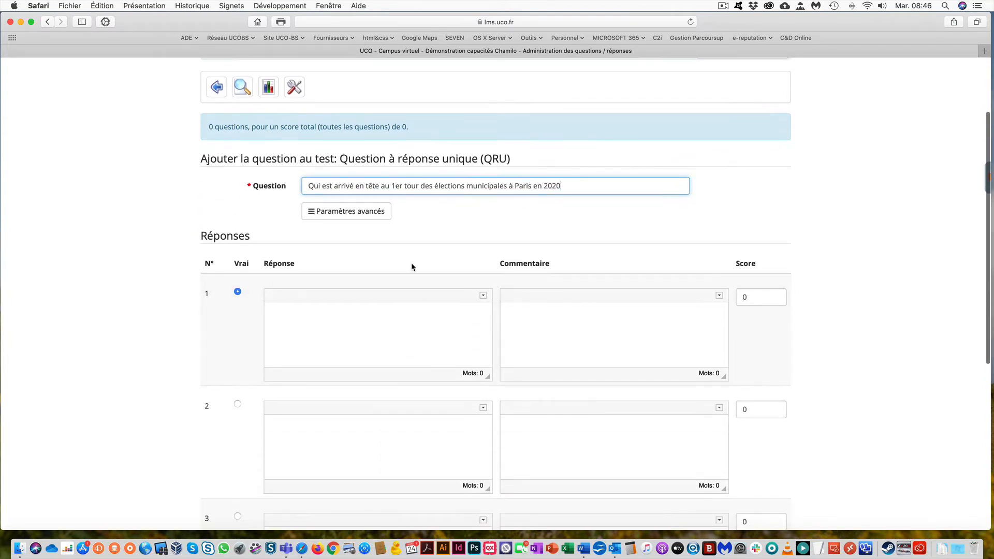
pyautogui.scroll(-10, 412, 265)
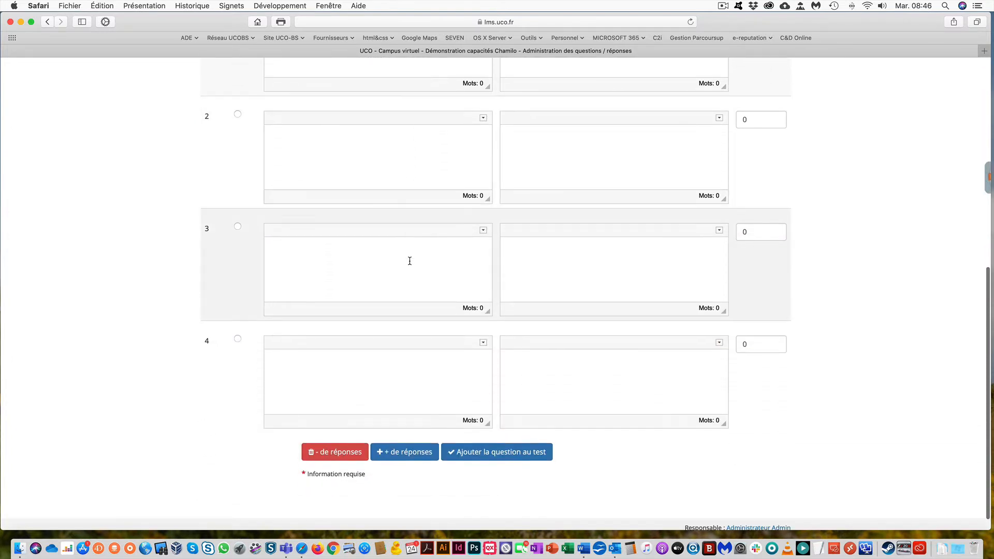
pyautogui.scroll(4, 410, 261)
pyautogui.scroll(-4, 410, 261)
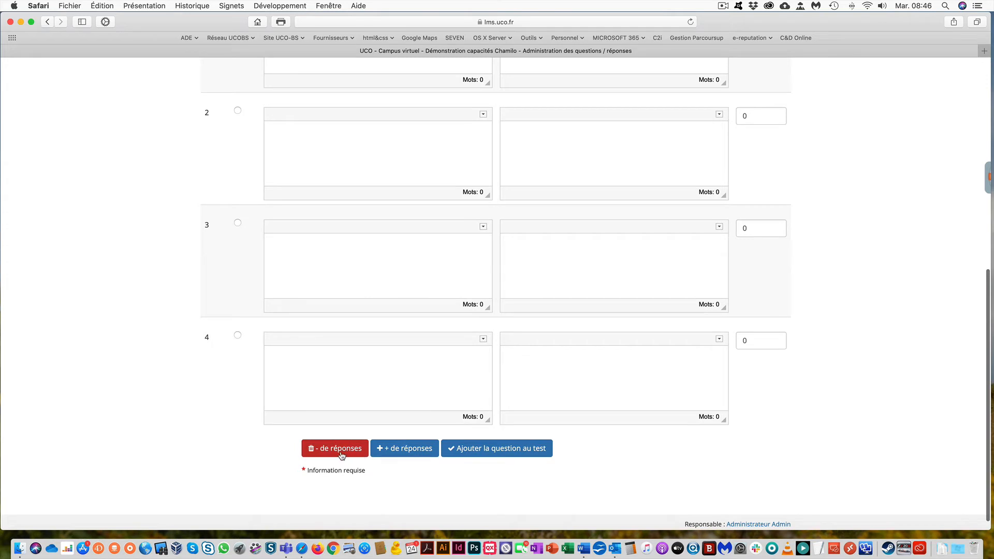
pyautogui.click(340, 451)
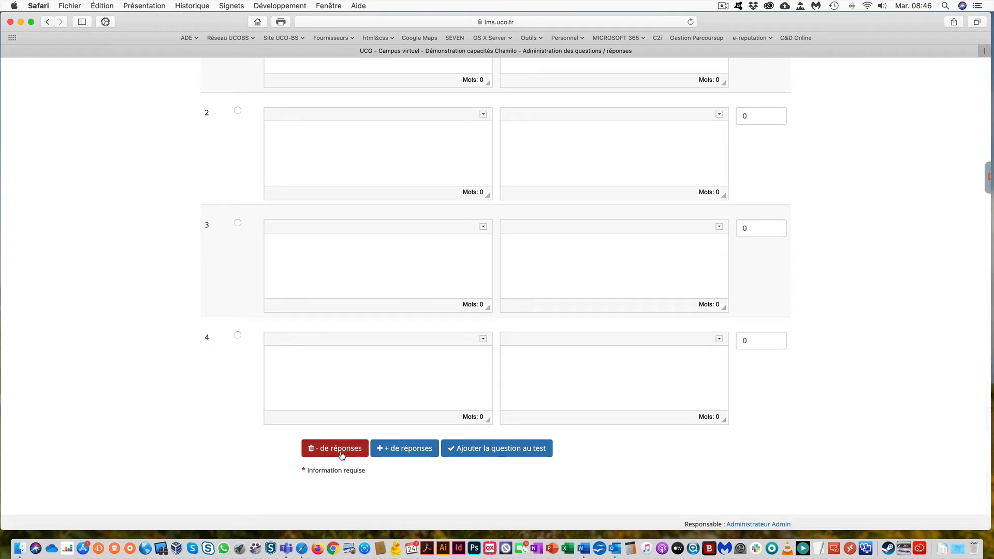
pyautogui.scroll(-5, 413, 403)
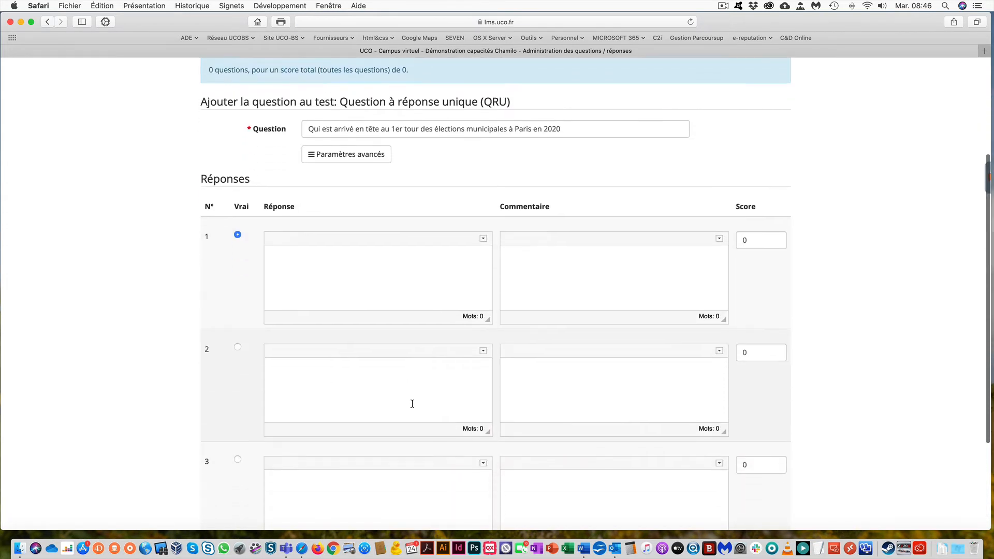
# Enter the answers "Rachida Dati", "Agnès Buzyn" and "Anne Hidalgo" in order, and mark the third one as correct
pyautogui.click(317, 147)
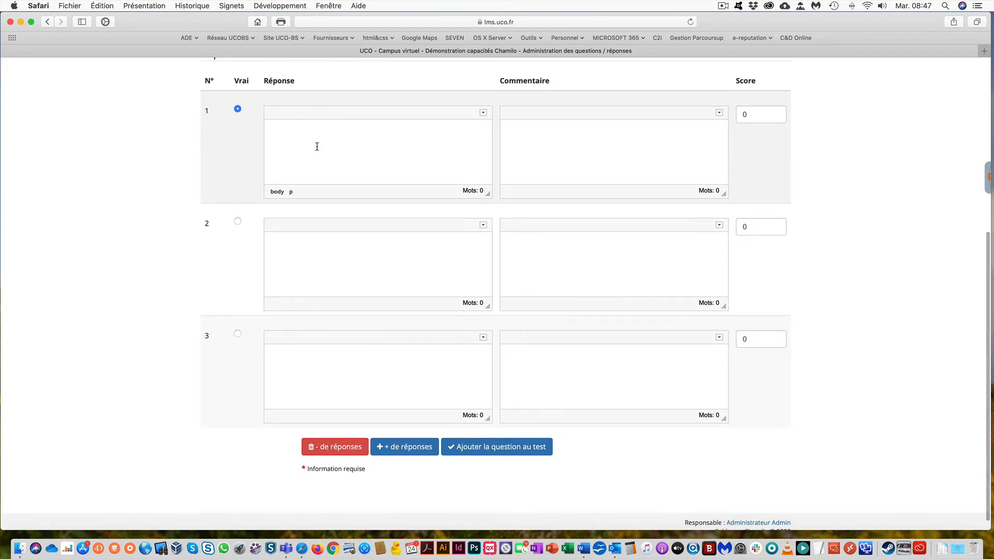
pyautogui.write('Rachida')
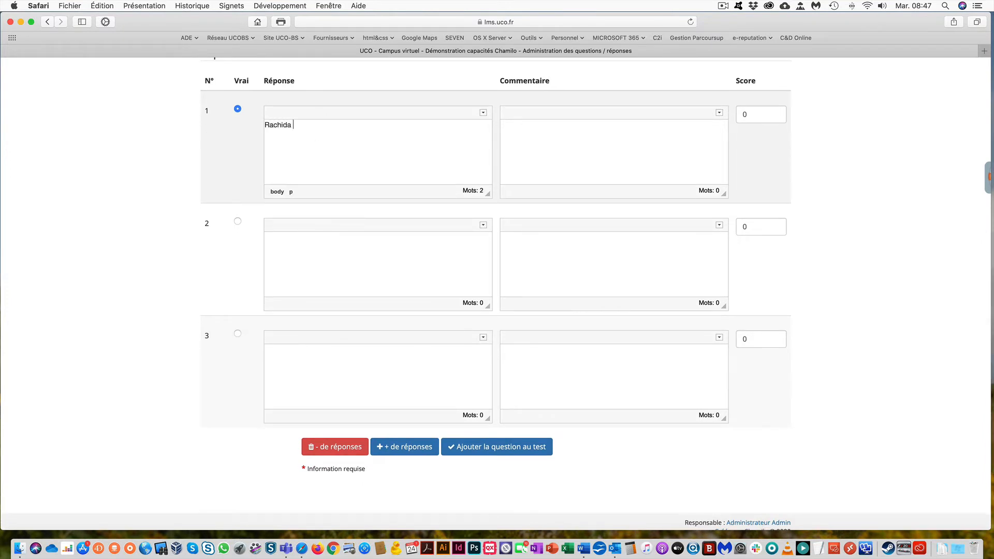
pyautogui.write('Dati')
pyautogui.click(303, 241)
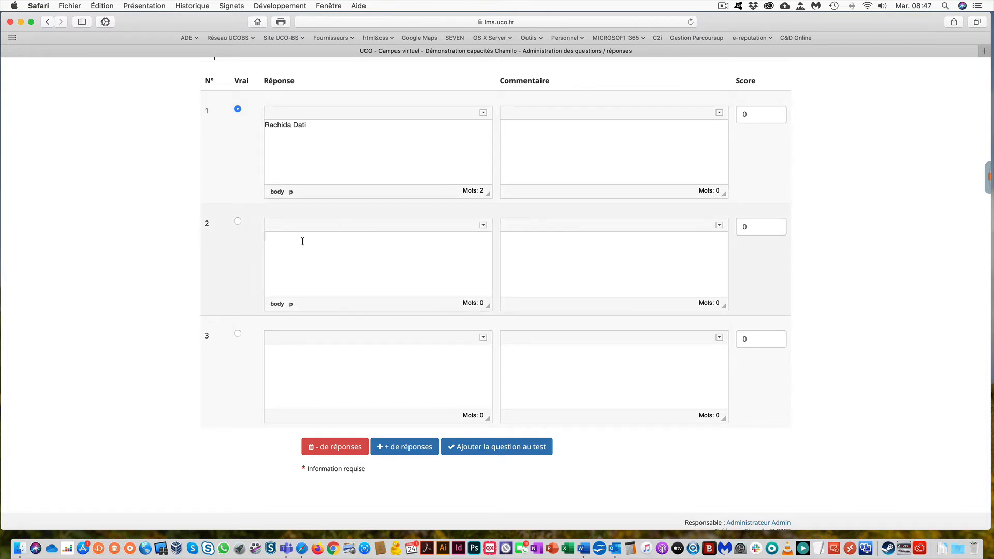
pyautogui.write('Agnès Buzyn')
pyautogui.click(272, 354)
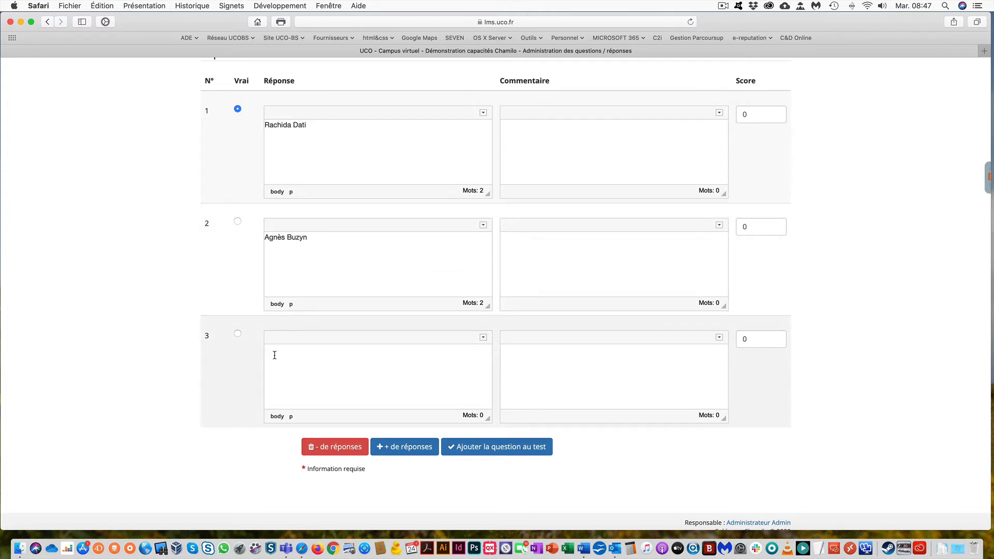
pyautogui.write('Anne Hidalgo')
pyautogui.click(237, 334)
pyautogui.click(541, 128)
pyautogui.click(525, 250)
pyautogui.click(528, 373)
pyautogui.click(528, 250)
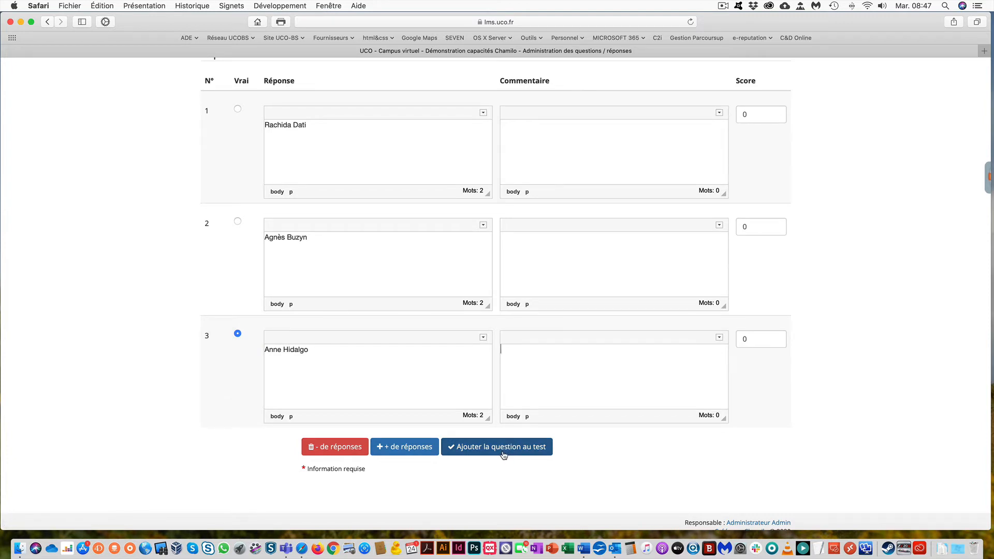
# Show the question's advanced settings and add the single-answer question to the test
pyautogui.scroll(5, 492, 393)
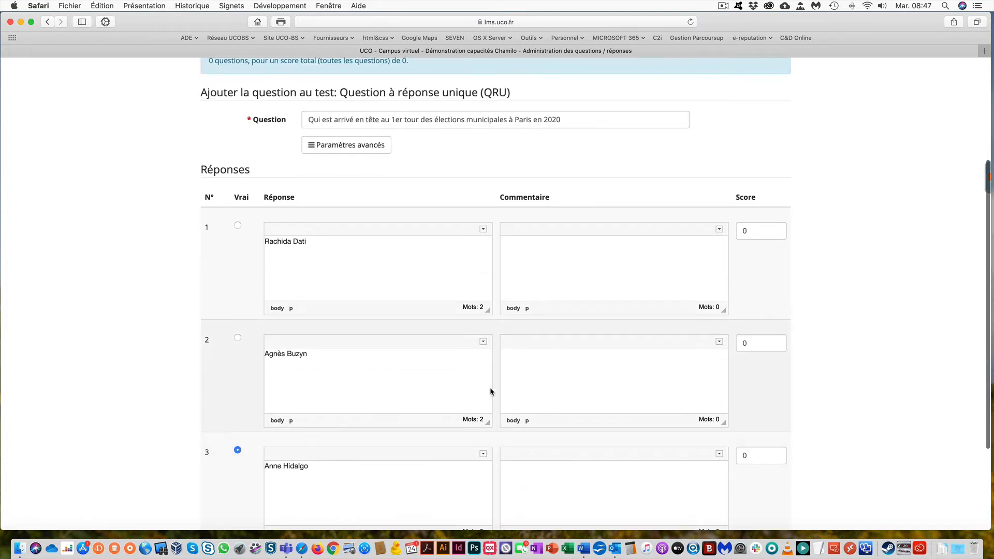
pyautogui.click(356, 150)
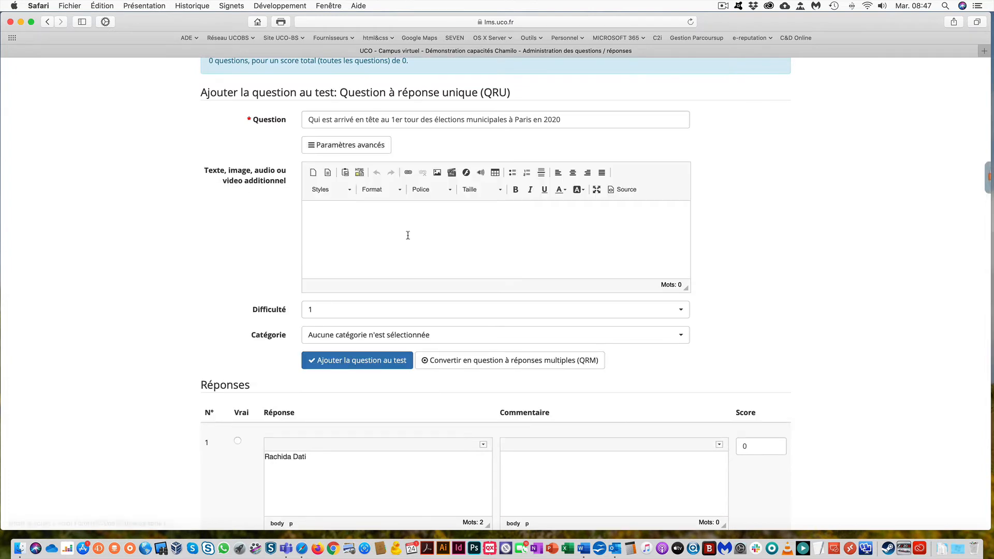
pyautogui.scroll(-3, 340, 228)
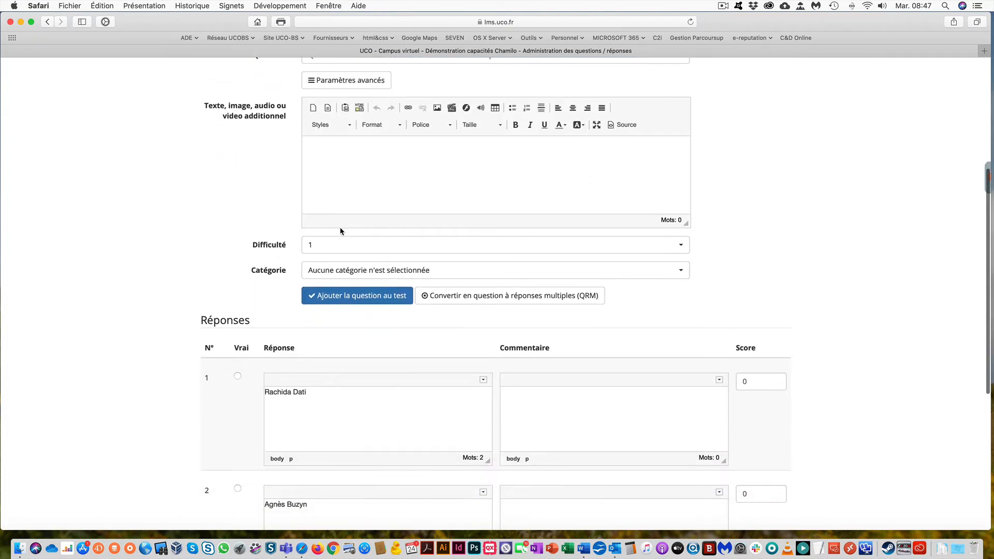
pyautogui.scroll(-4, 366, 246)
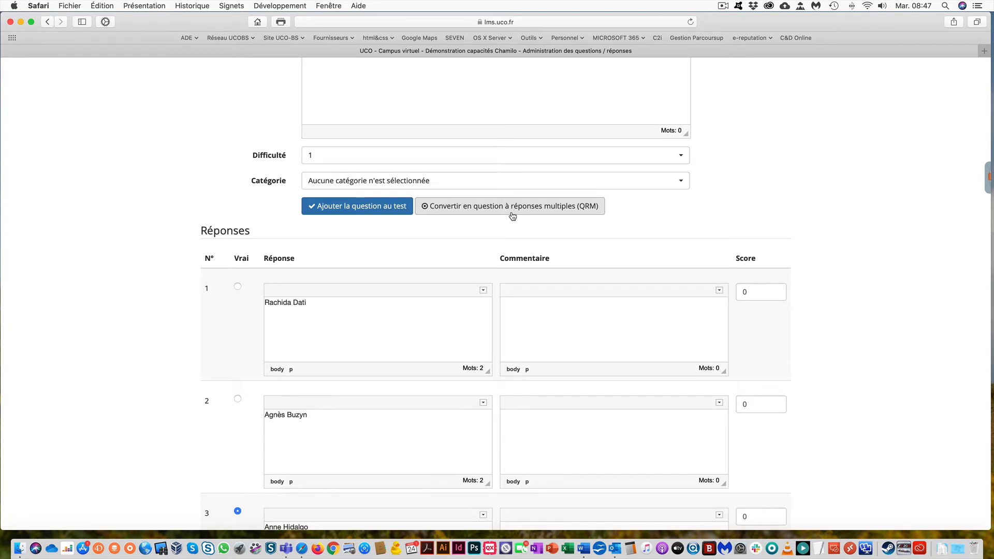
pyautogui.scroll(-5, 520, 209)
pyautogui.scroll(-1, 521, 214)
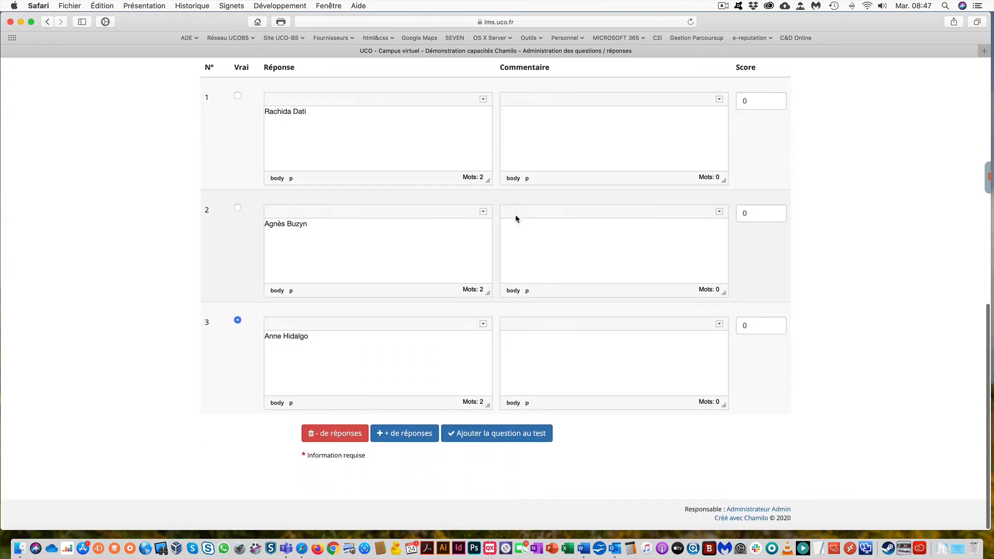
pyautogui.click(509, 441)
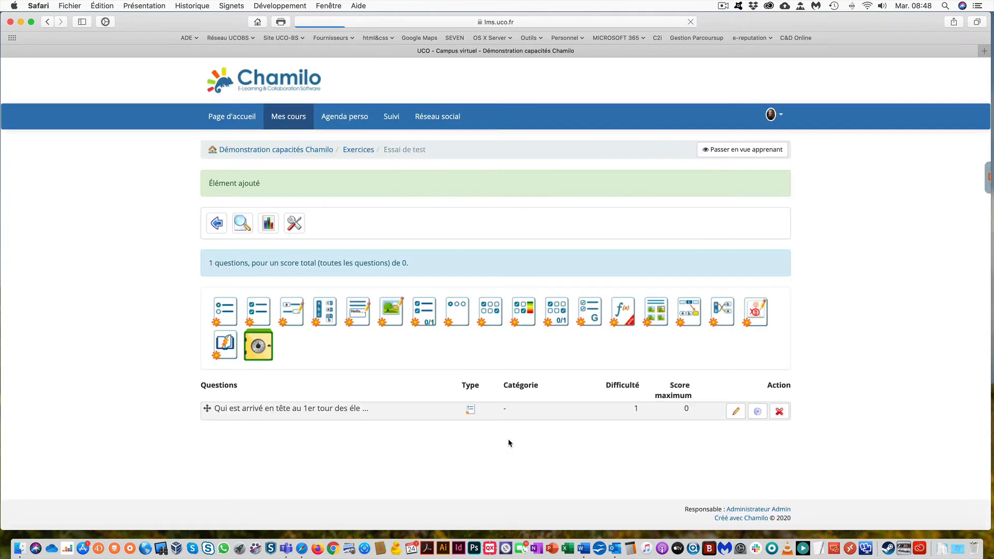
# Start a "Correspondances glisser-déplacer" question reading "Associez le pays à sa capitale"
pyautogui.scroll(1, 511, 402)
pyautogui.click(723, 316)
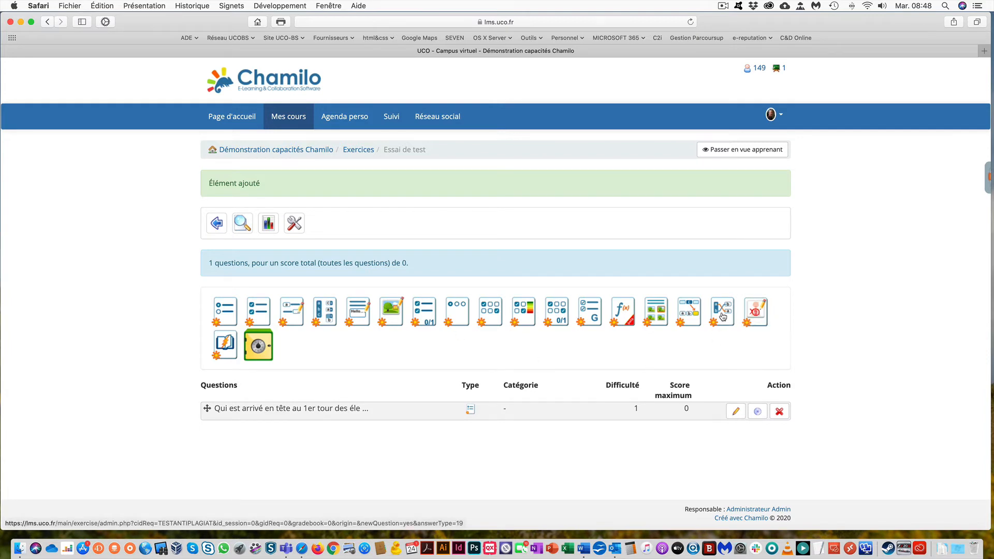
pyautogui.scroll(-4, 722, 316)
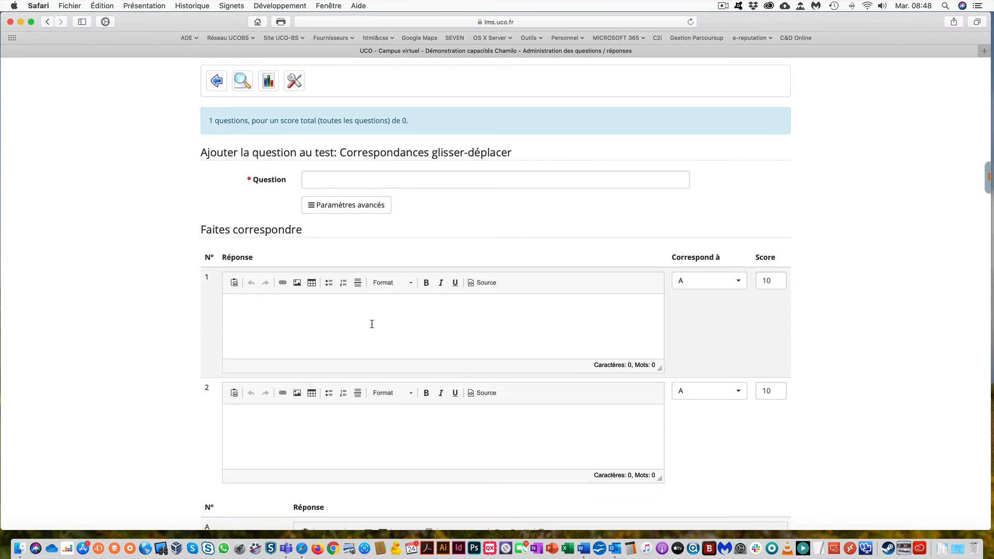
pyautogui.click(313, 180)
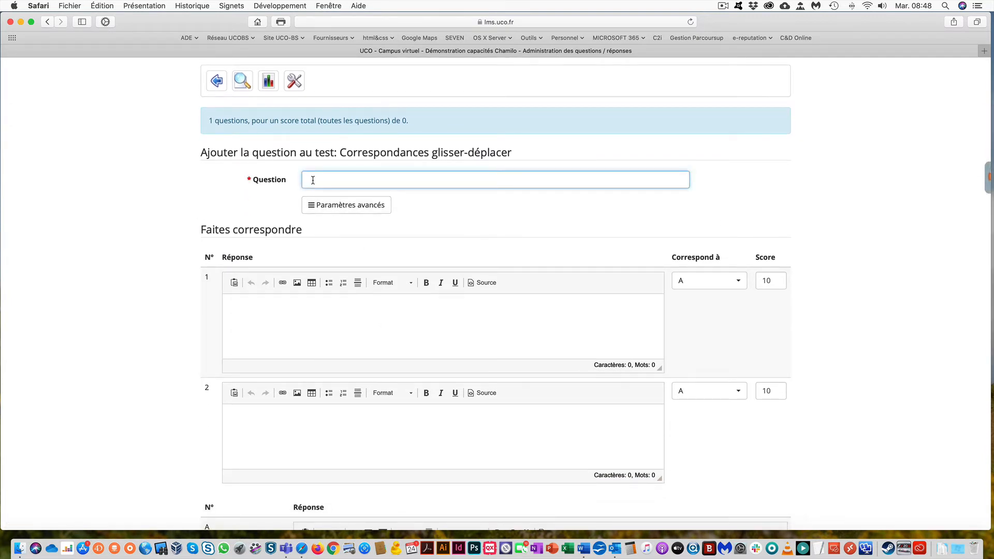
pyautogui.write('Associez le pays à sa capitale')
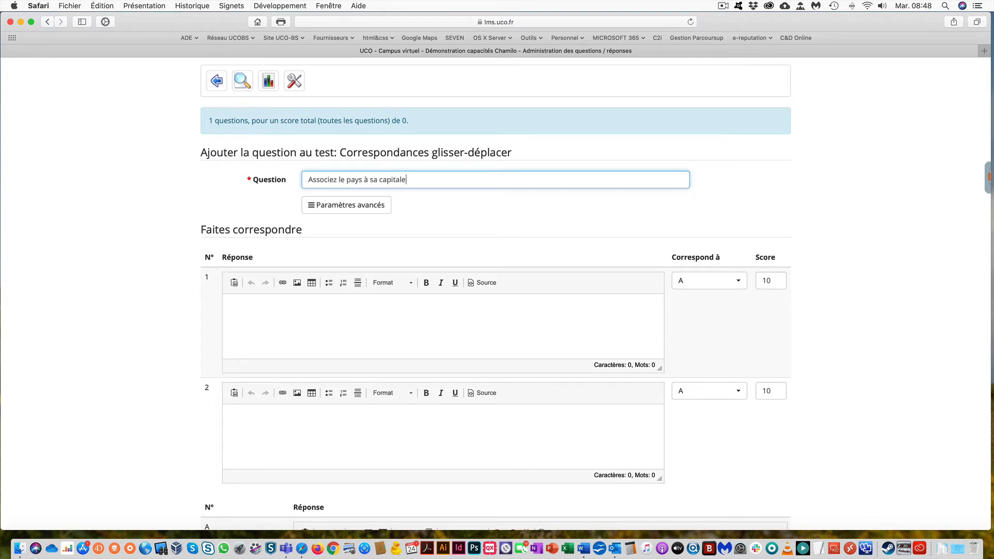
# Enter "France" and "Italie" as items 1 and 2 of the matching question
pyautogui.click(254, 308)
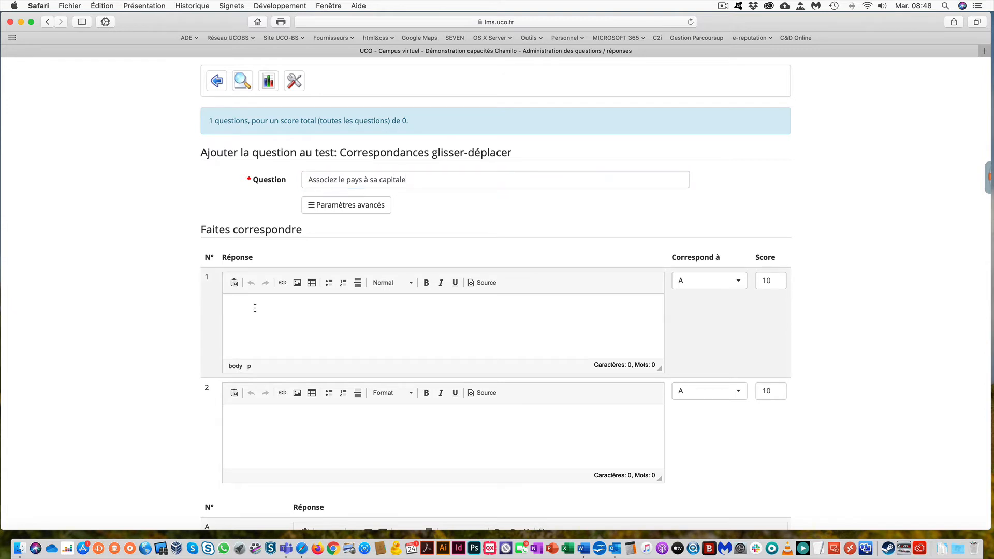
pyautogui.write('France')
pyautogui.click(279, 422)
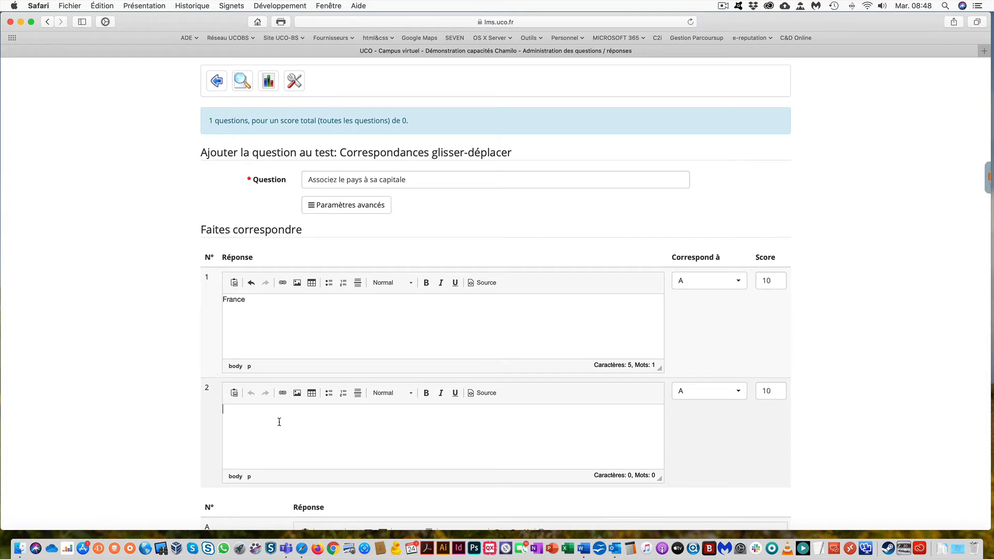
pyautogui.write('Italie')
pyautogui.scroll(-3, 290, 420)
pyautogui.scroll(-5, 389, 339)
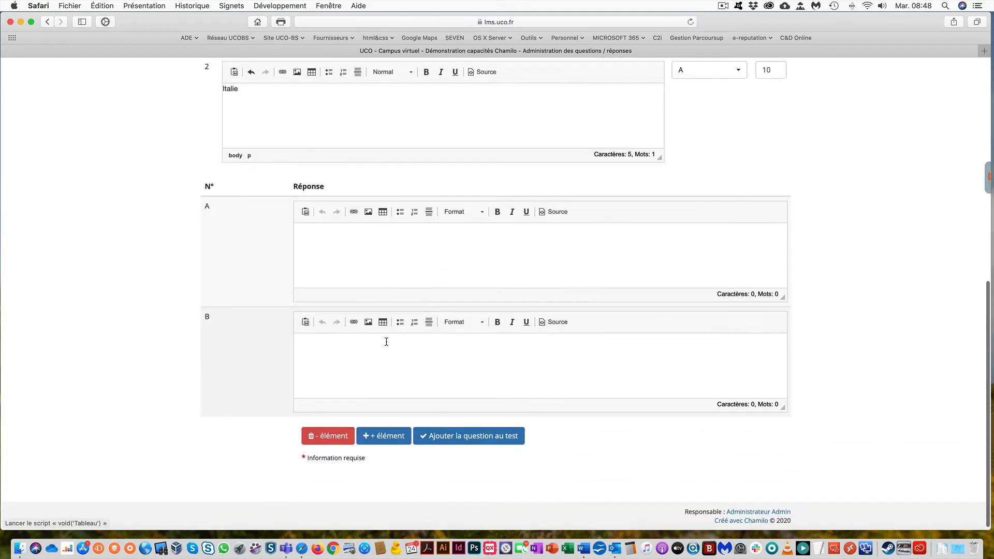
# Add a third item to the matching question and enter "Belgique" for it
pyautogui.click(383, 439)
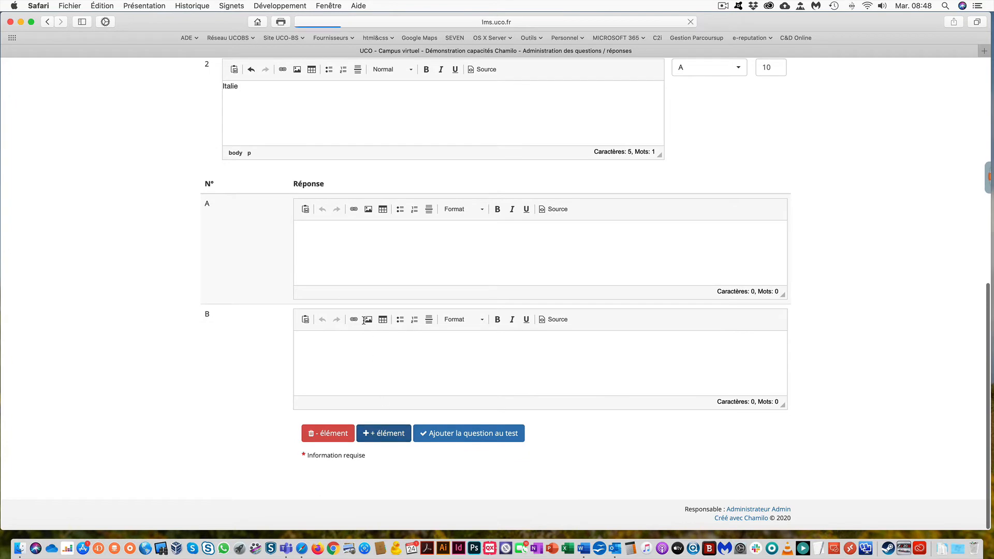
pyautogui.scroll(-5, 314, 319)
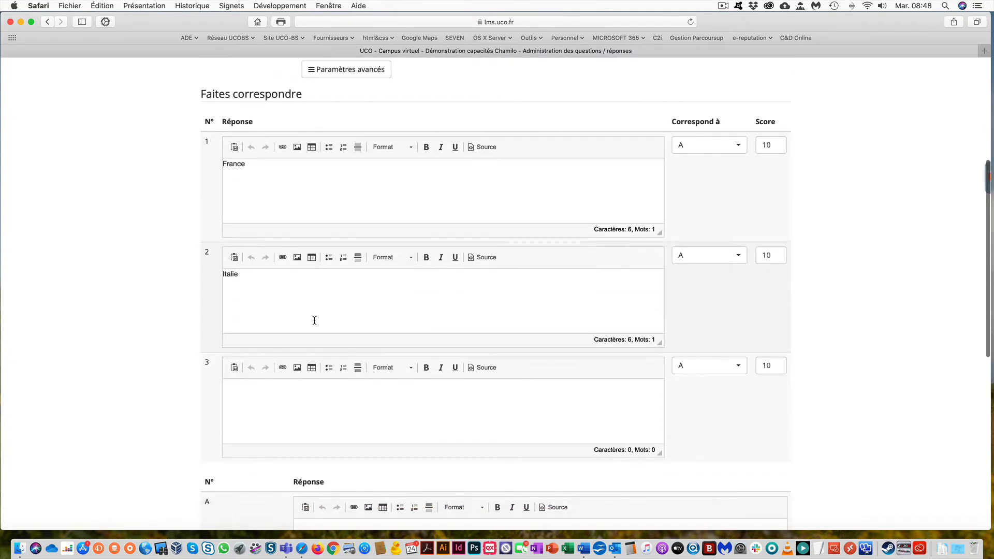
pyautogui.click(252, 398)
pyautogui.write('Bel')
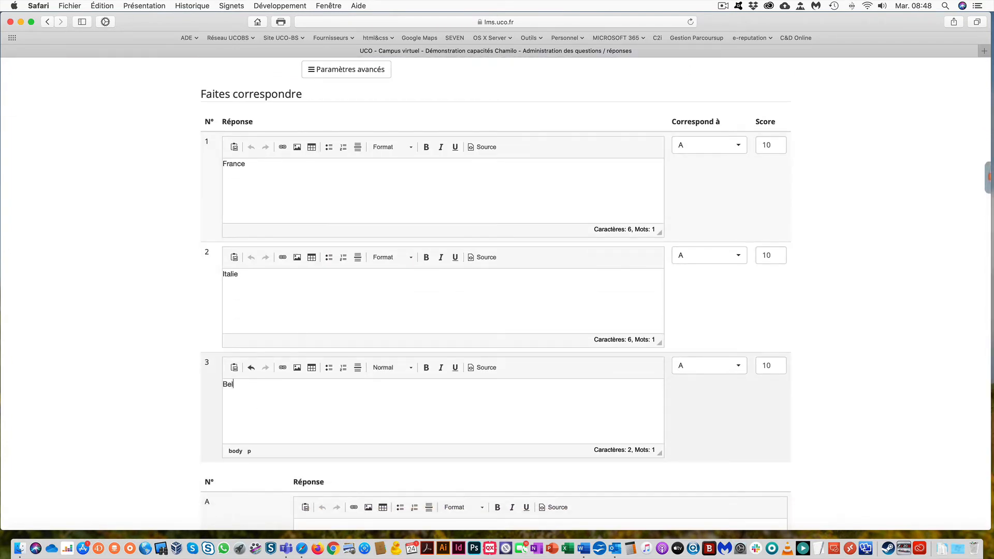
pyautogui.write('gique')
# Enter "Rome", "Bruxelles" and "Paris" as answers A, B and C of the matching question
pyautogui.scroll(-5, 379, 409)
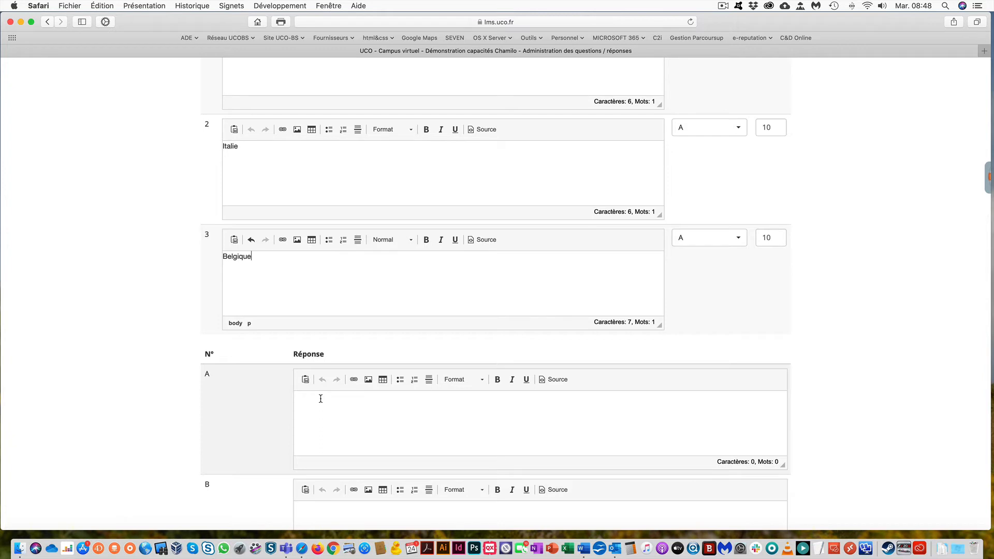
pyautogui.scroll(2, 780, 245)
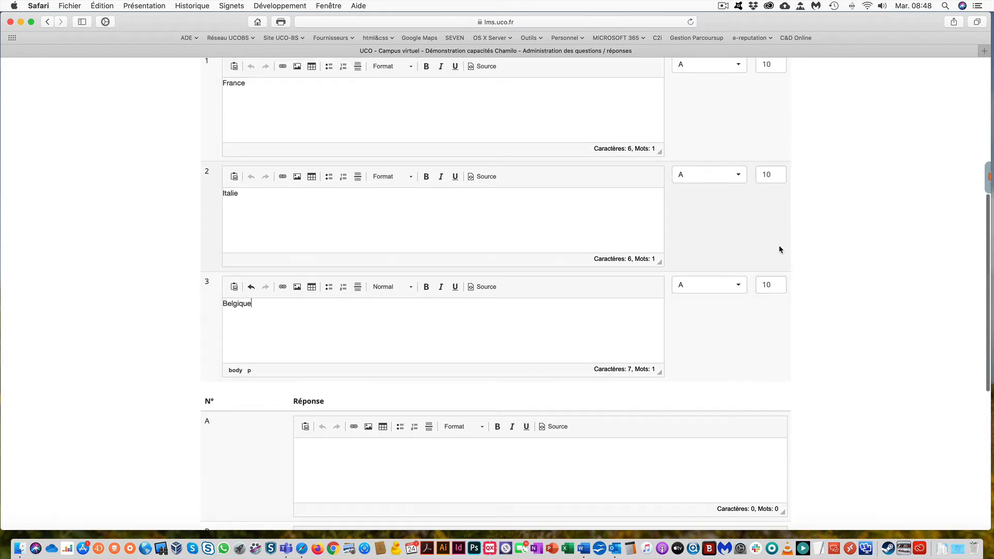
pyautogui.click(439, 462)
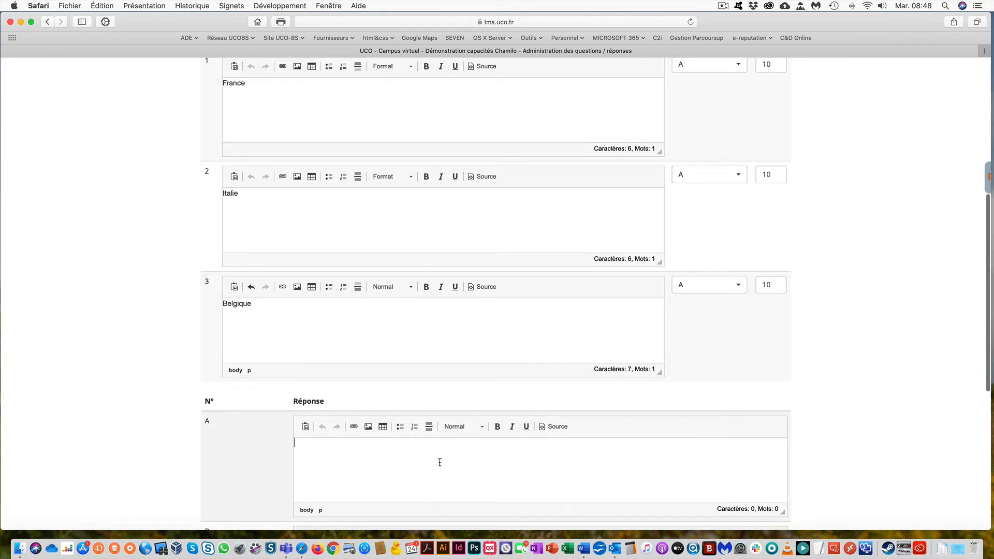
pyautogui.write('Rome')
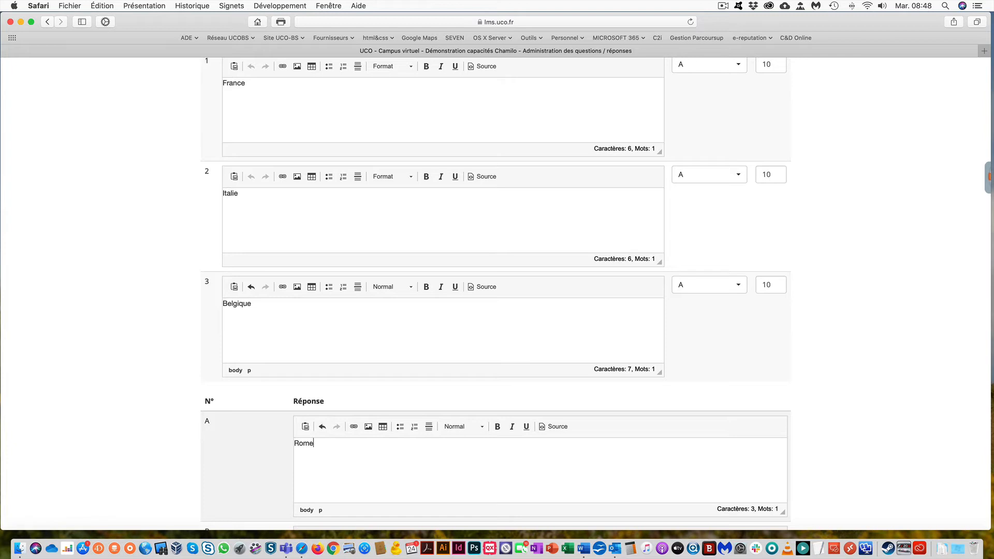
pyautogui.scroll(-5, 457, 461)
pyautogui.click(330, 441)
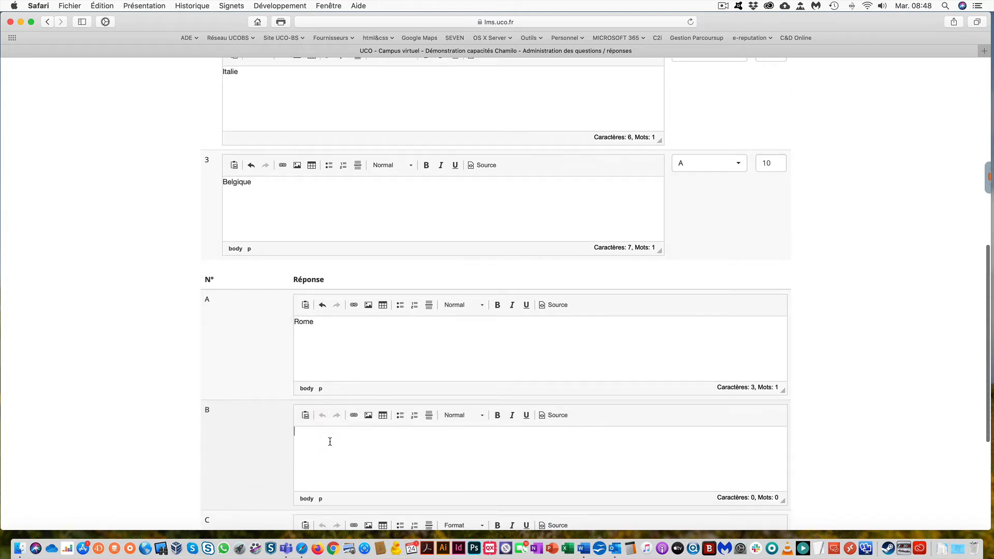
pyautogui.write('Bruxelles')
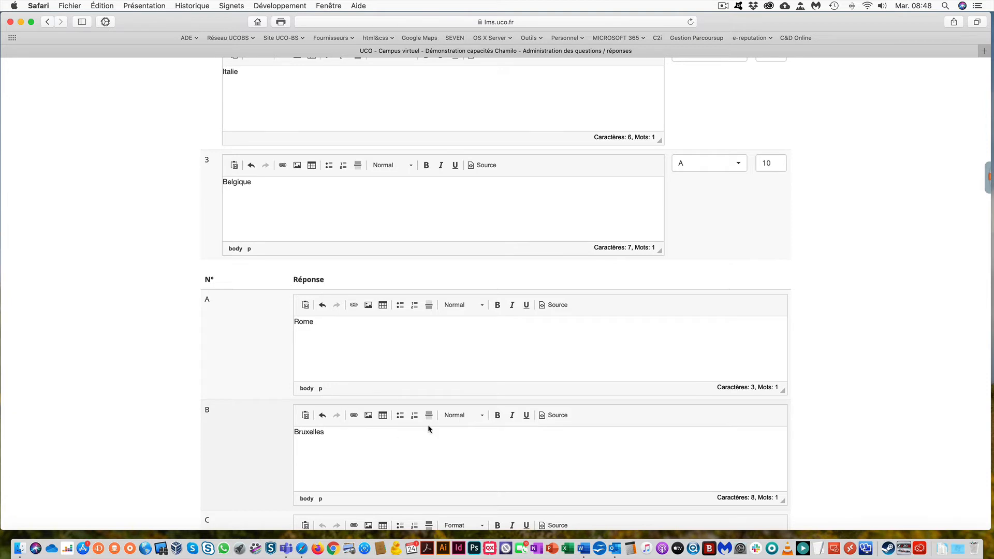
pyautogui.scroll(-3, 429, 429)
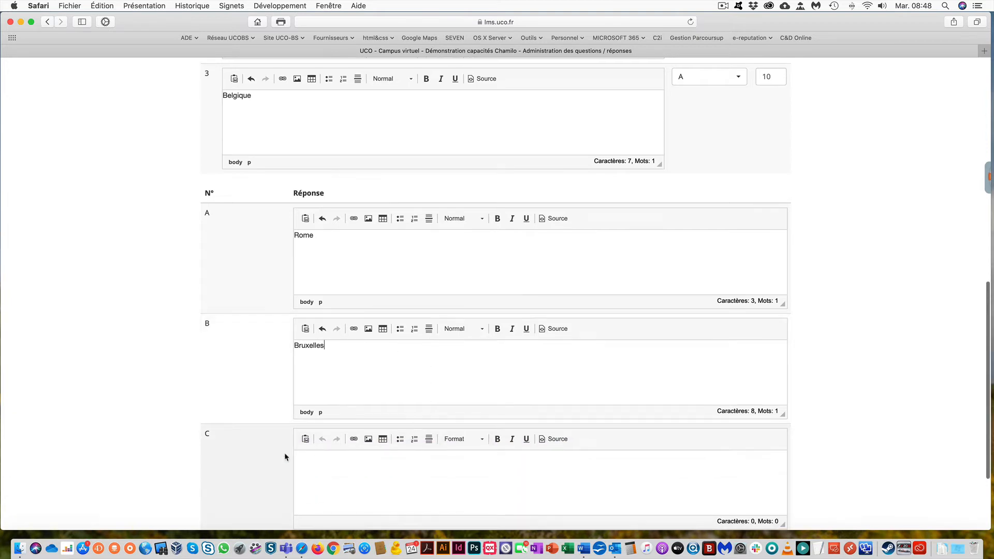
pyautogui.click(324, 467)
pyautogui.write('Paris')
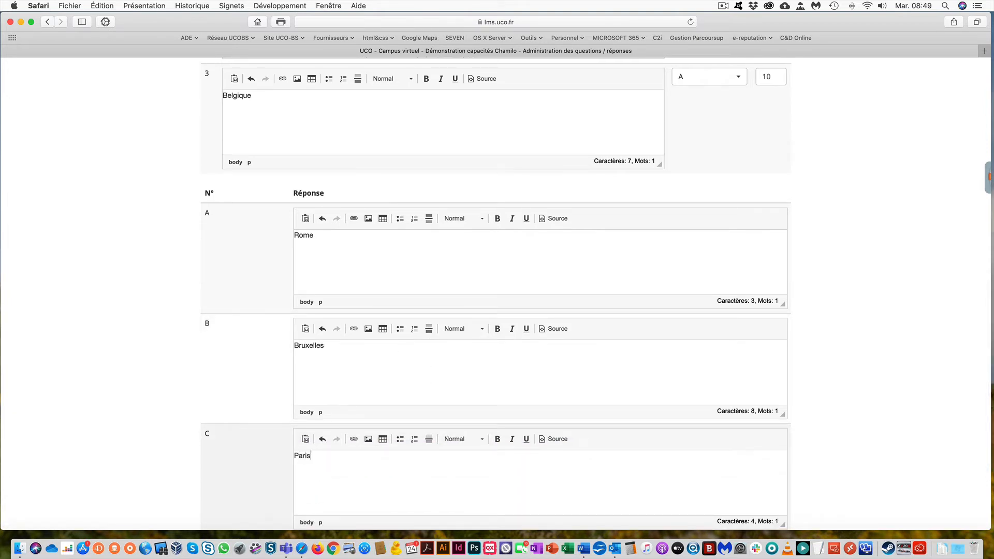
# Quit the mail and calendar program that shows the reminders window over the page
pyautogui.scroll(3, 444, 323)
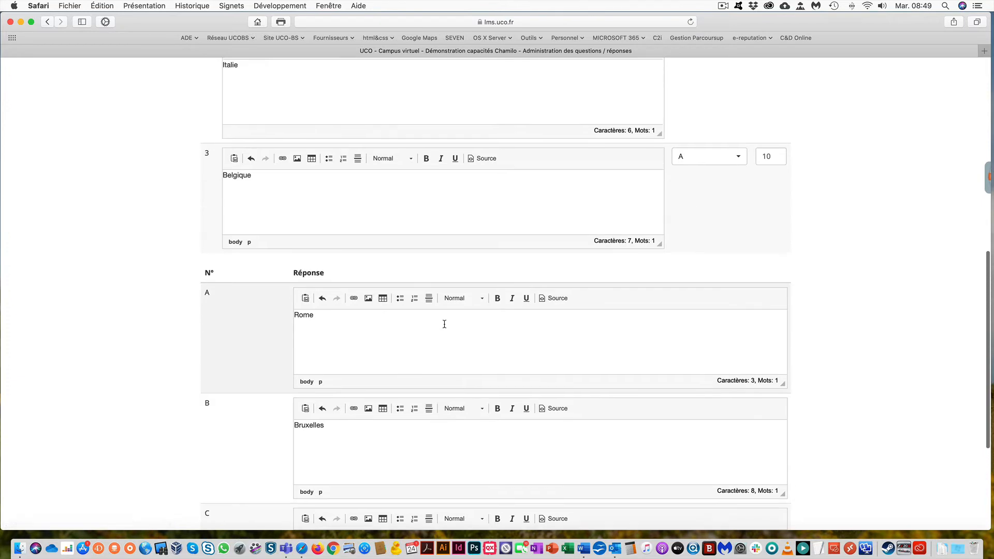
pyautogui.press('super+Tab')
pyautogui.click(120, 236)
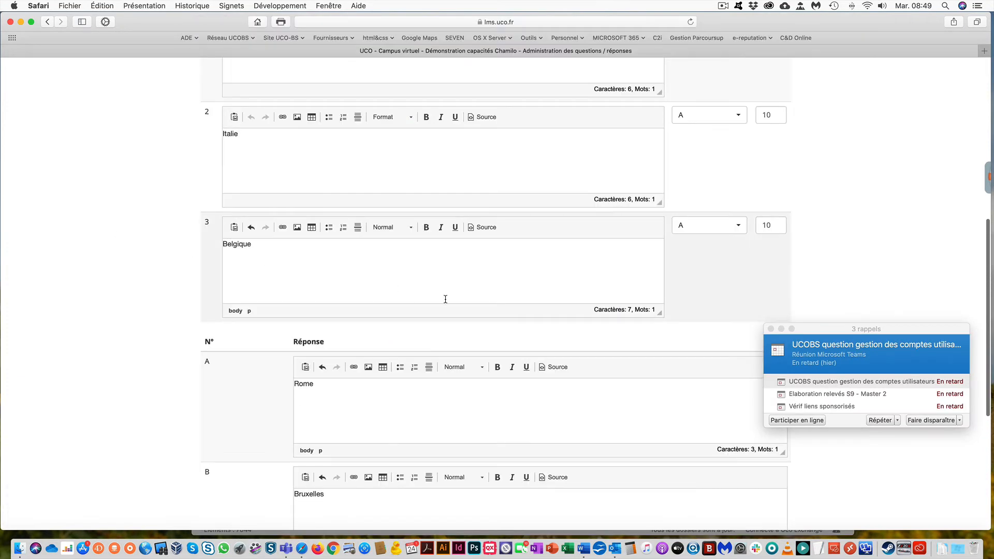
pyautogui.scroll(1, 444, 299)
pyautogui.scroll(3, 445, 299)
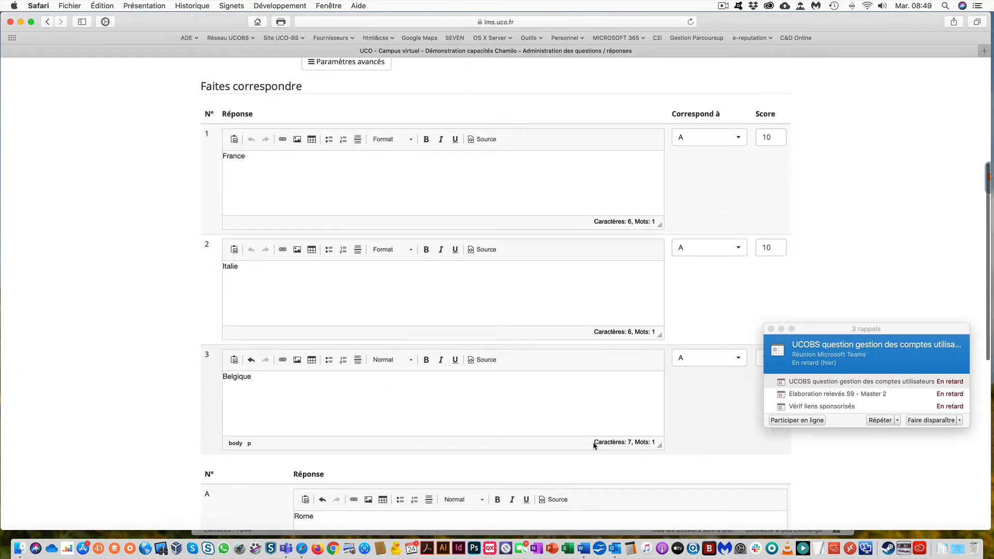
pyautogui.rightClick(615, 548)
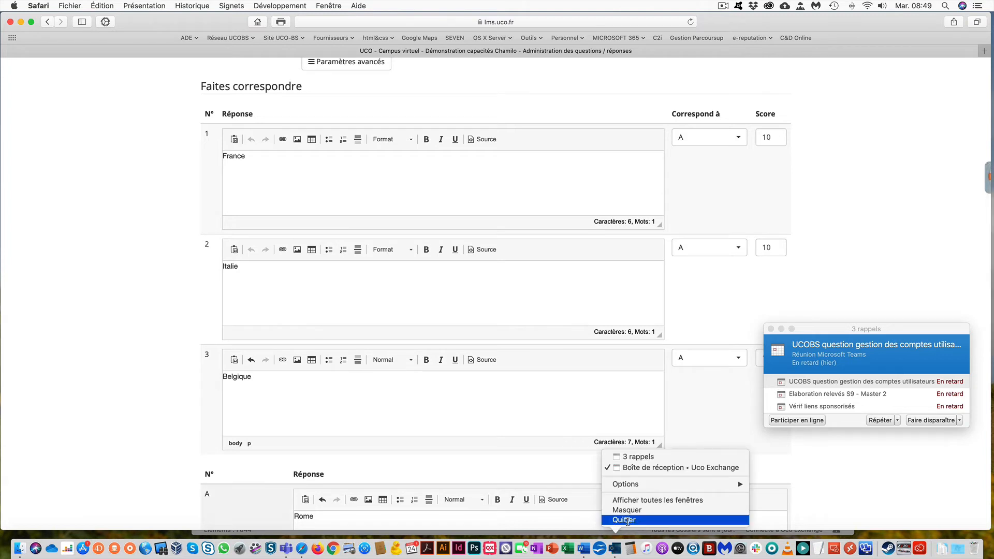
pyautogui.click(627, 521)
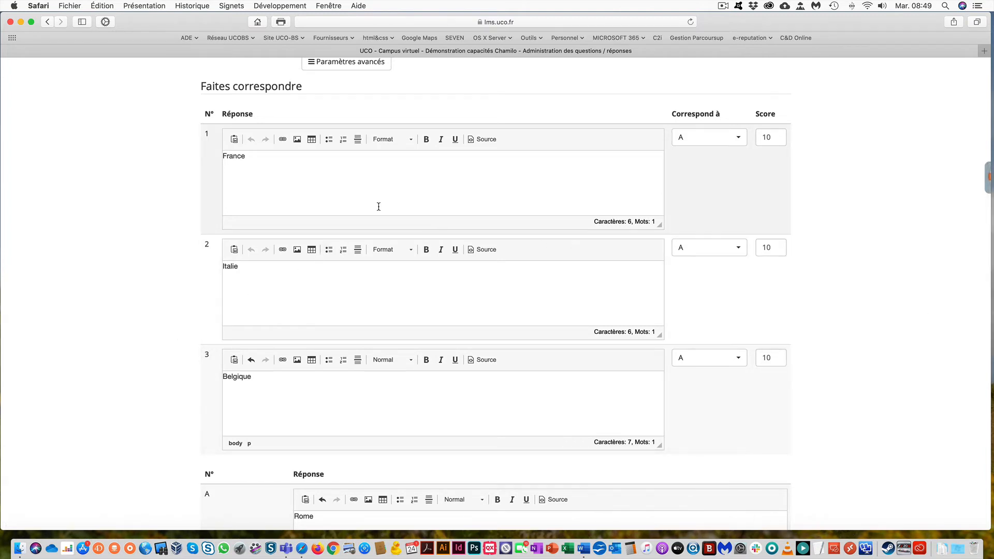
# Match the item "France" to answer C
pyautogui.scroll(-1, 378, 207)
pyautogui.scroll(-5, 379, 206)
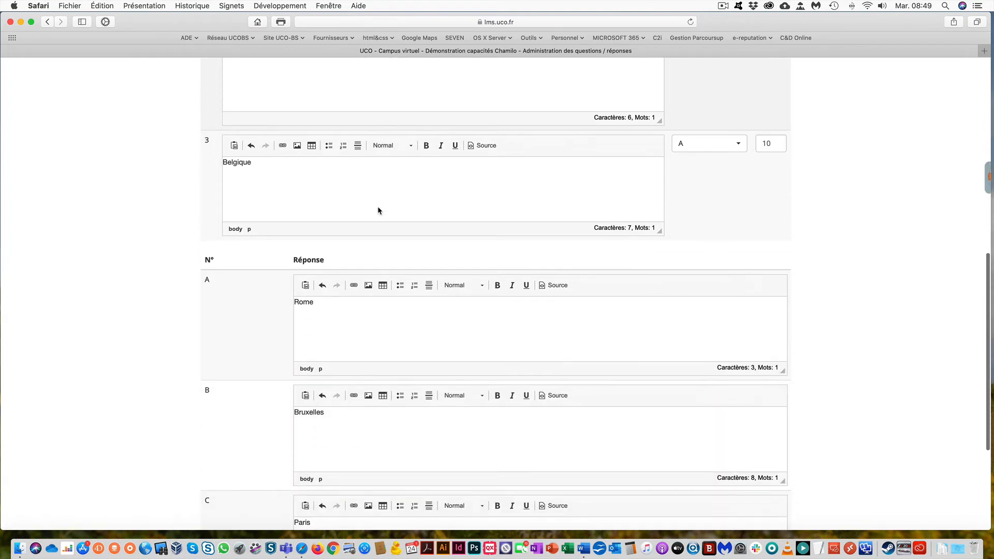
pyautogui.scroll(5, 378, 207)
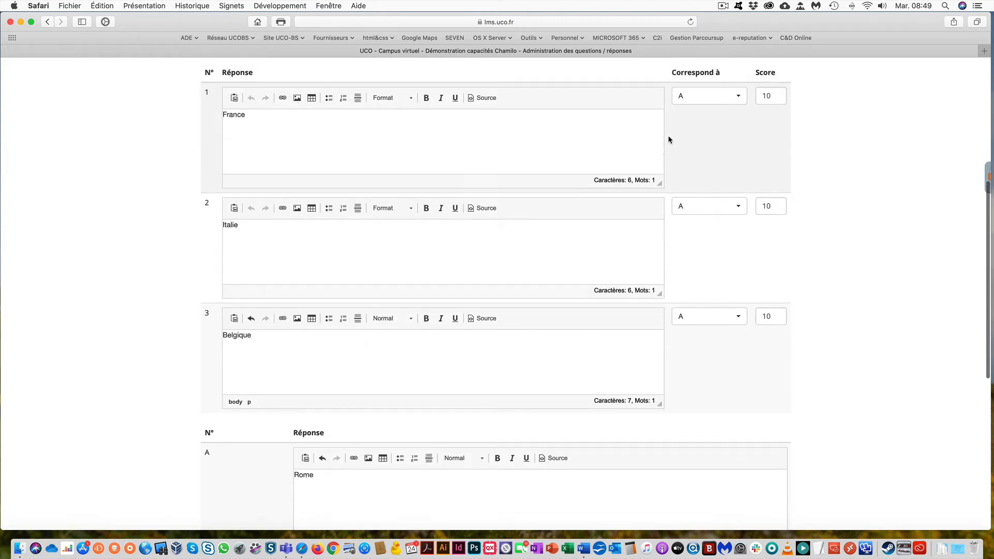
pyautogui.click(708, 107)
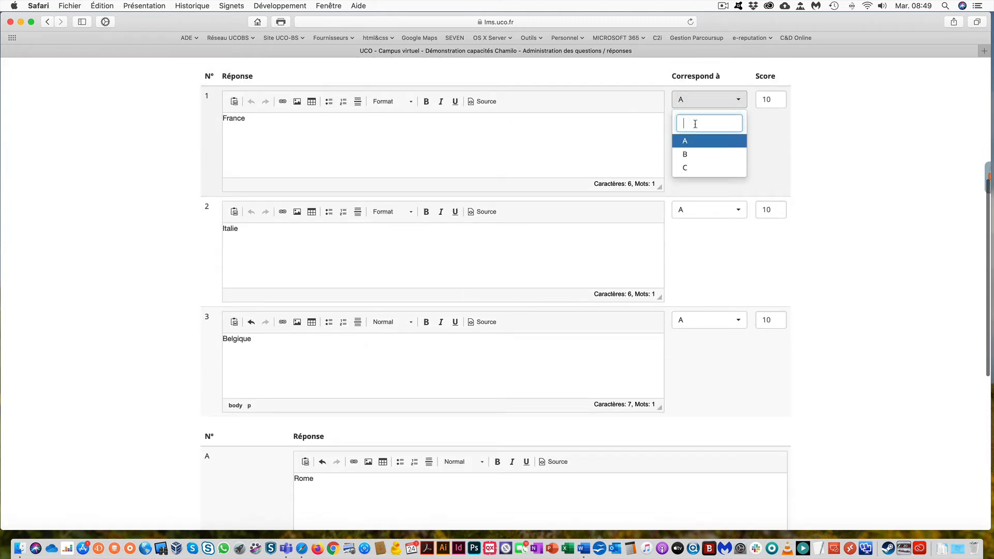
pyautogui.click(685, 167)
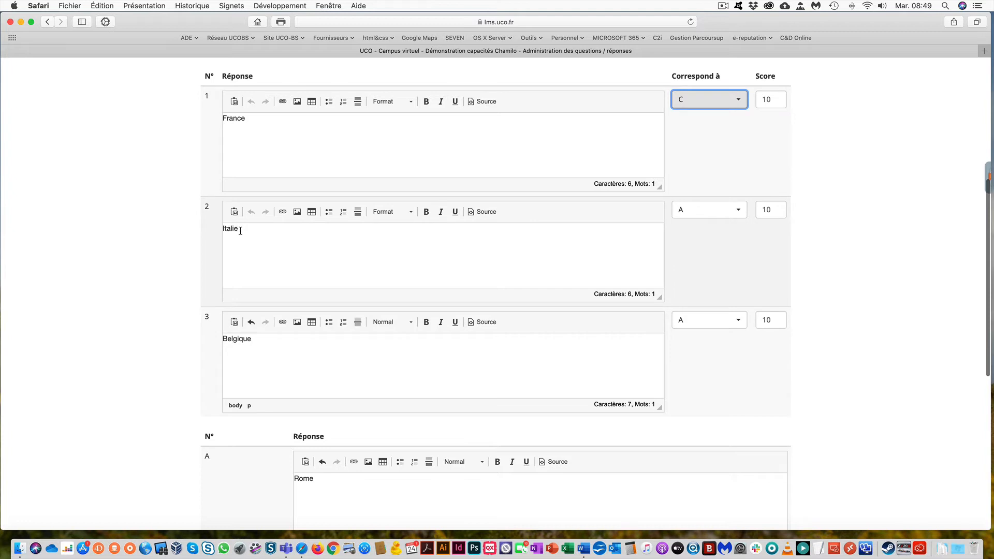
# Match "Italie" to answer A and "Belgique" to answer B
pyautogui.scroll(-4, 240, 236)
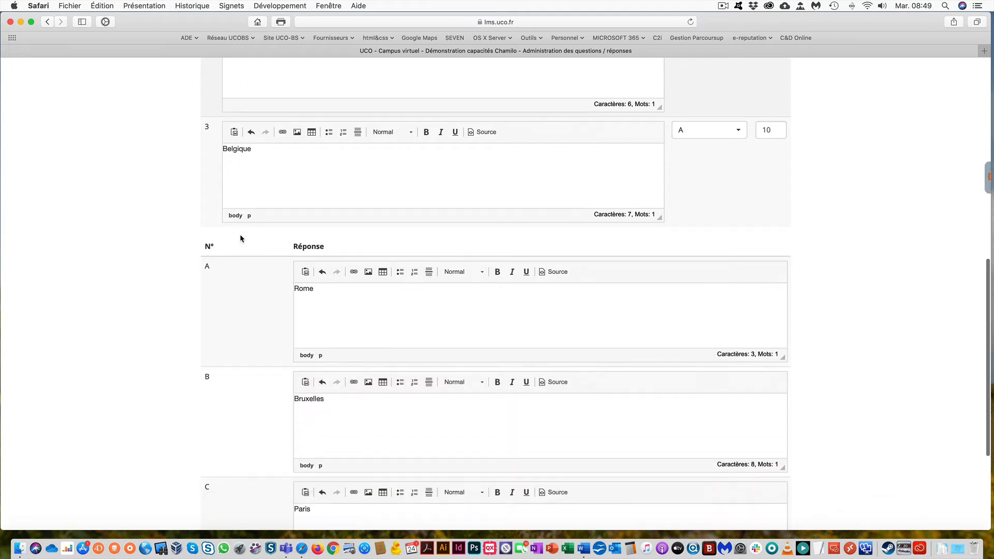
pyautogui.scroll(3, 248, 239)
pyautogui.click(713, 163)
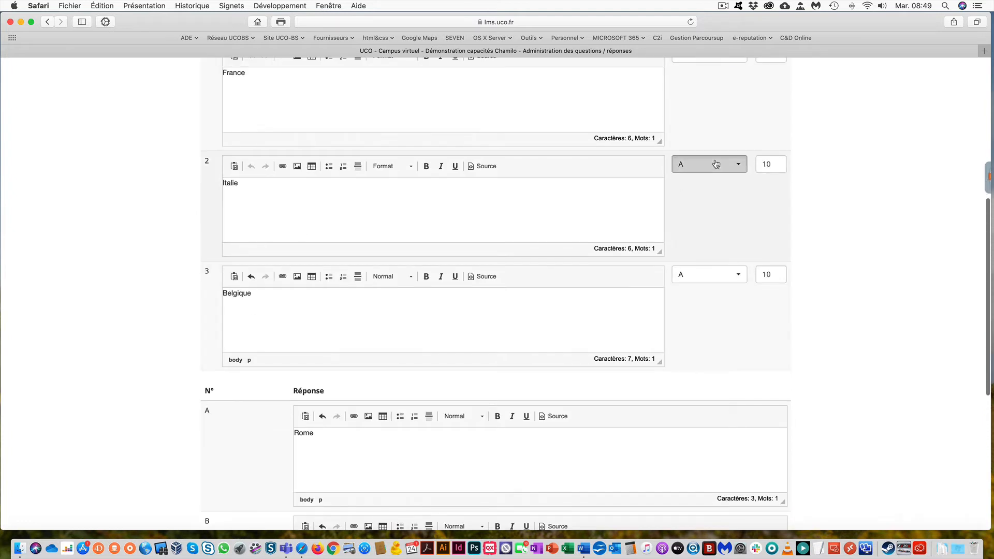
pyautogui.click(694, 205)
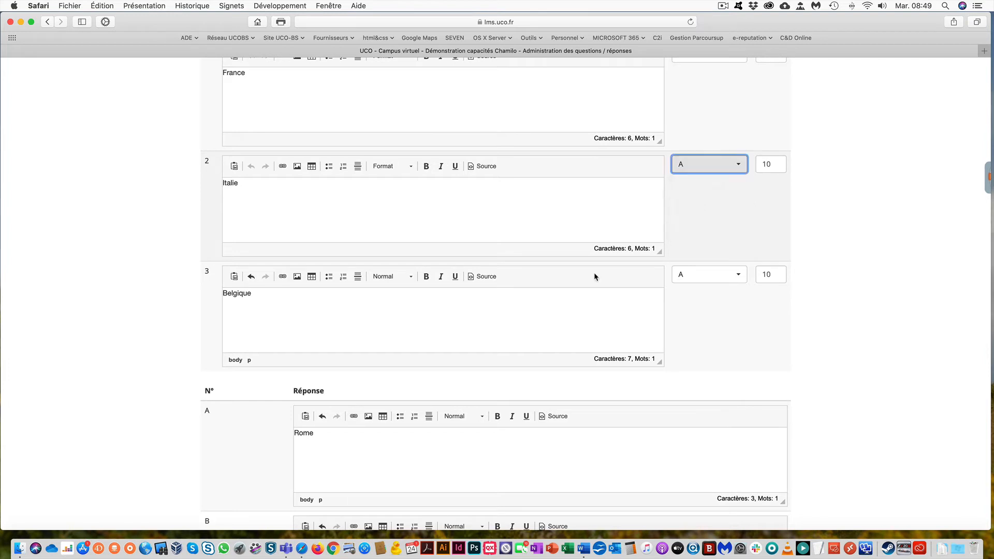
pyautogui.scroll(-2, 590, 280)
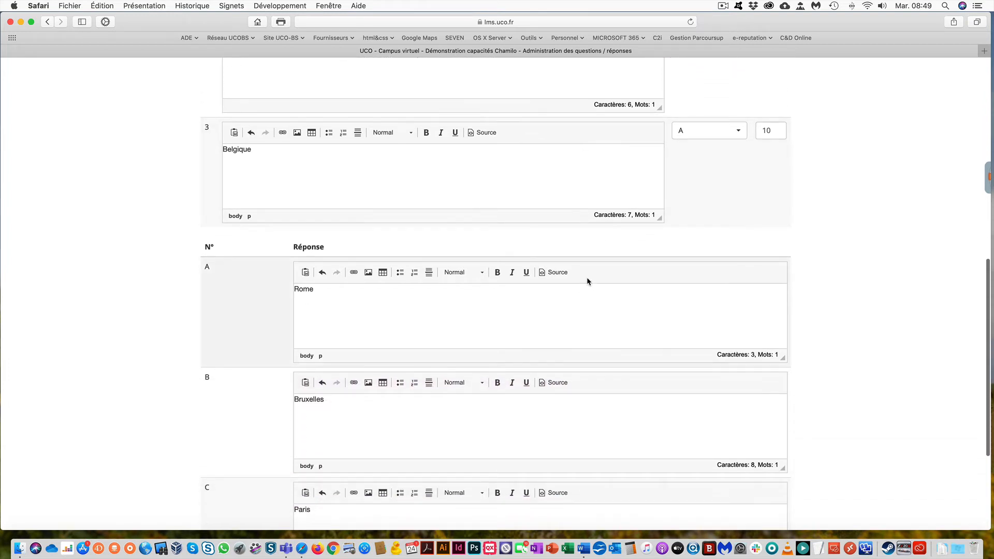
pyautogui.scroll(2, 588, 279)
pyautogui.click(723, 214)
pyautogui.click(696, 269)
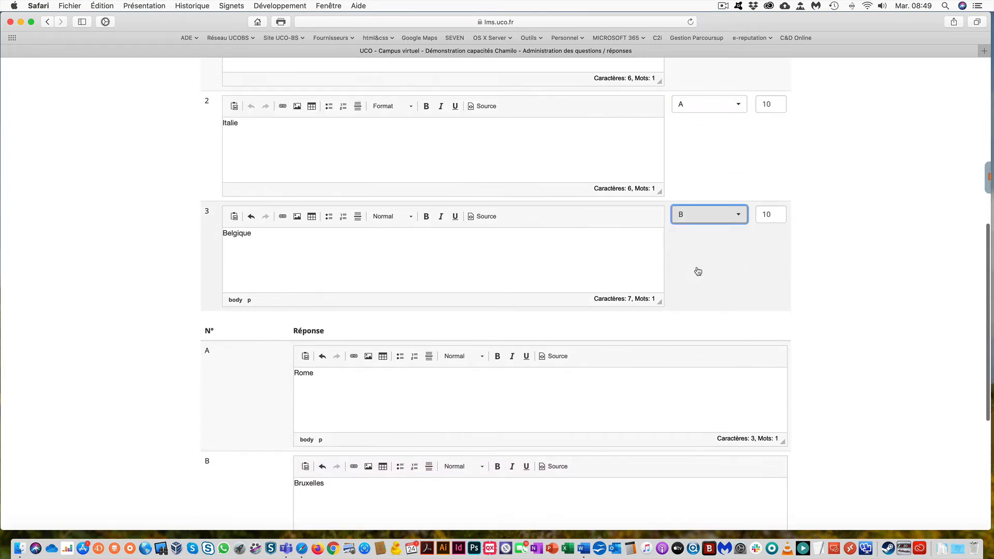
# Review the score of the "France" item and add the matching question to the test
pyautogui.scroll(4, 886, 188)
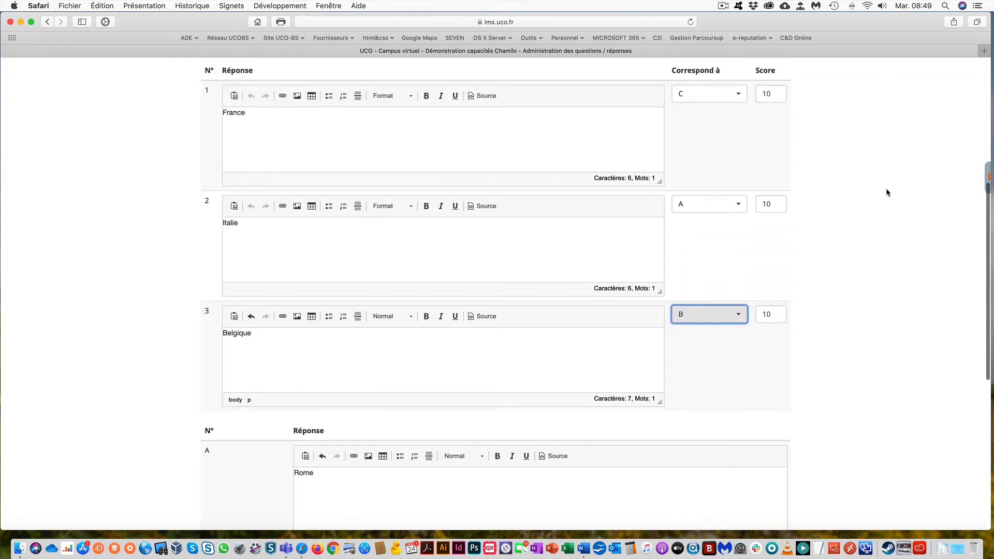
pyautogui.doubleClick(778, 105)
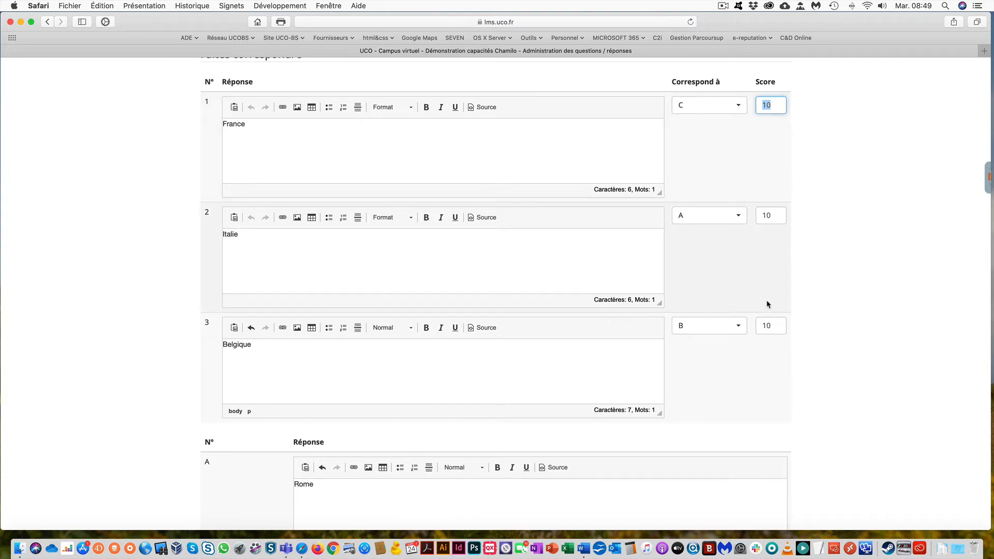
pyautogui.scroll(-10, 767, 303)
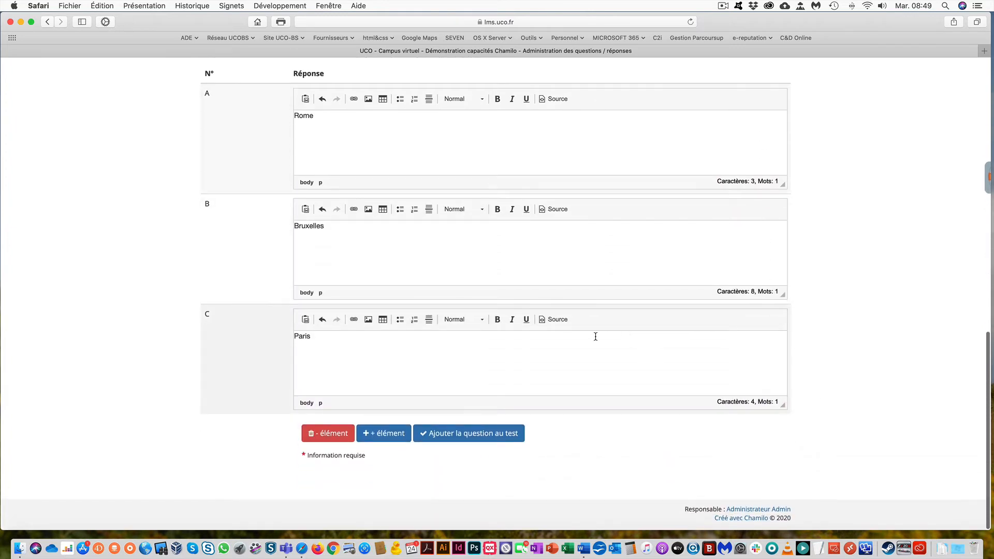
pyautogui.click(494, 436)
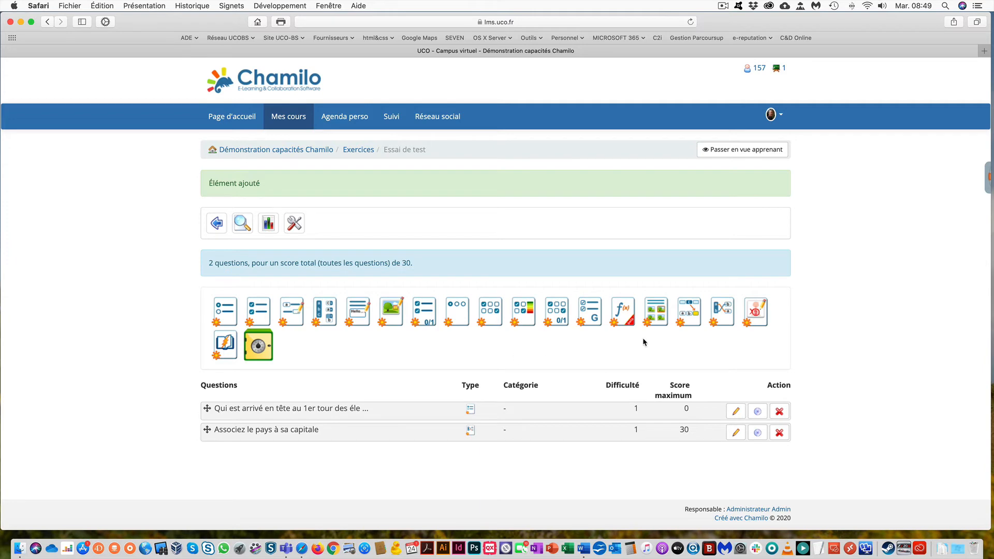
# Start an "Ordonnancement" question reading "Remettre la phrase en ordre"
pyautogui.click(691, 314)
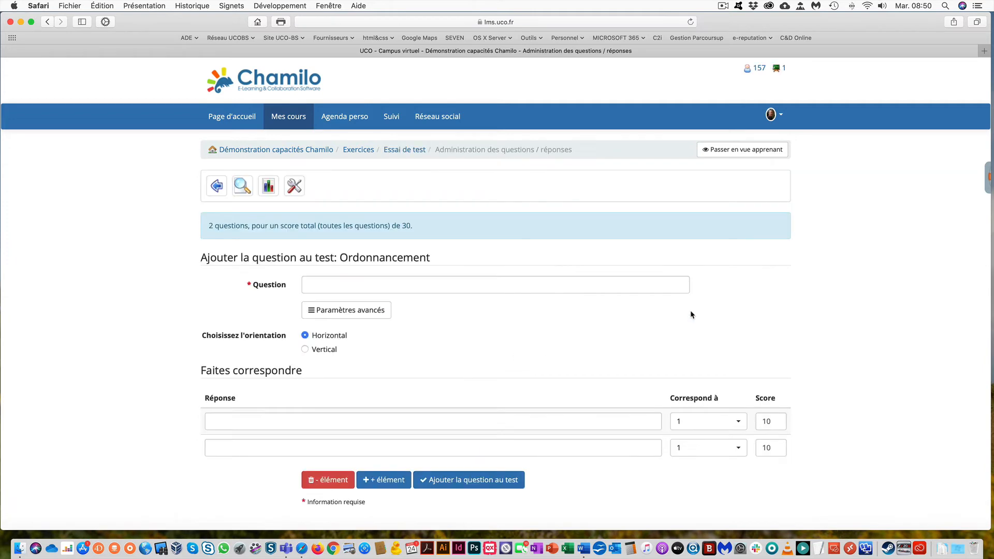
pyautogui.click(301, 287)
pyautogui.write('R')
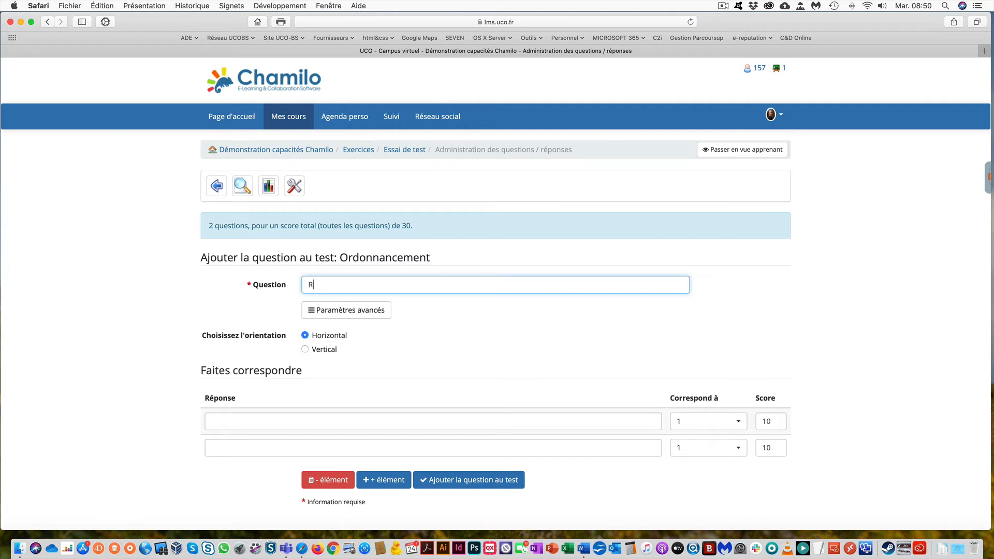
pyautogui.write('emettre la phrase en ordre')
# Enter "that is" in lowercase as the first answer of the ordering question and add a third answer row
pyautogui.scroll(-2, 297, 409)
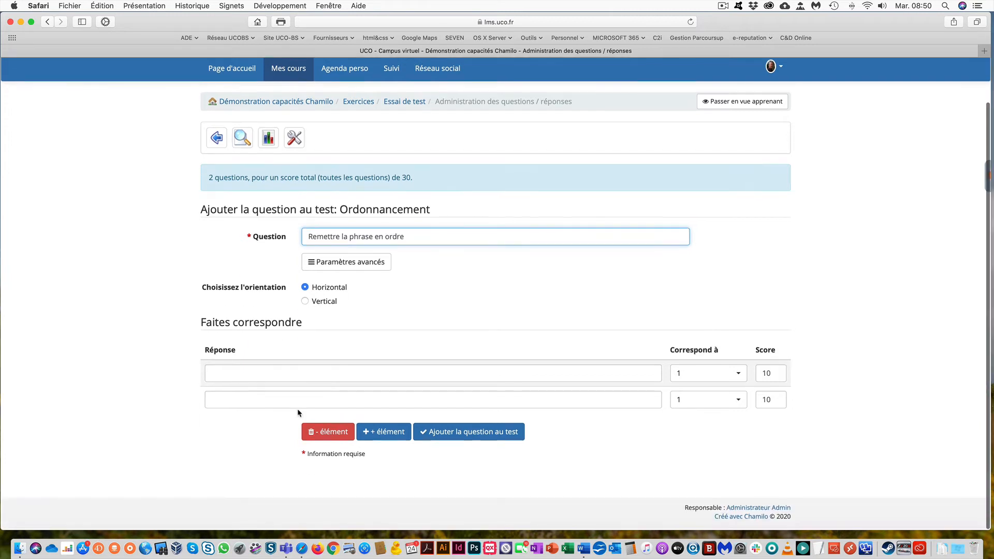
pyautogui.click(268, 373)
pyautogui.write('T')
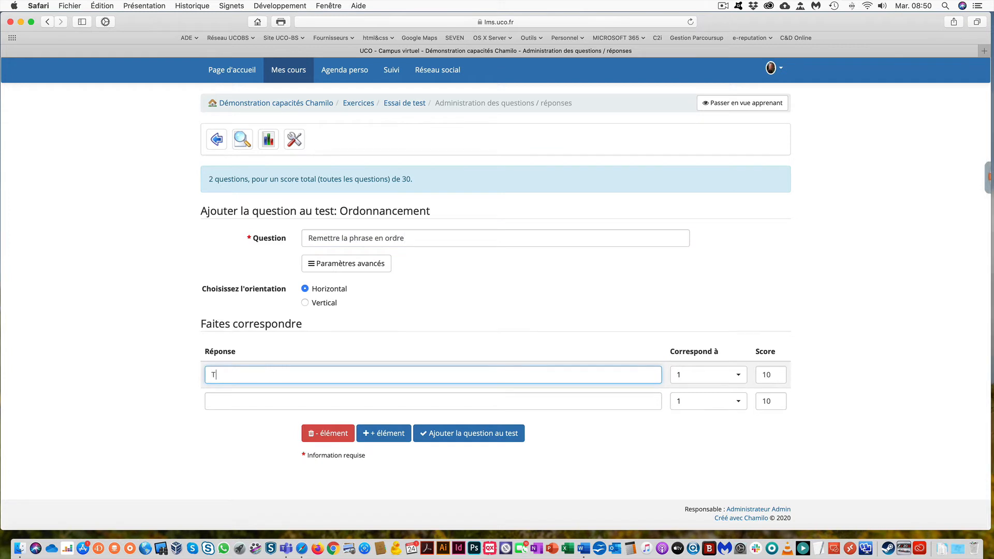
pyautogui.write('hat is')
pyautogui.moveTo(216, 377); pyautogui.dragTo(210, 377)
pyautogui.write('t')
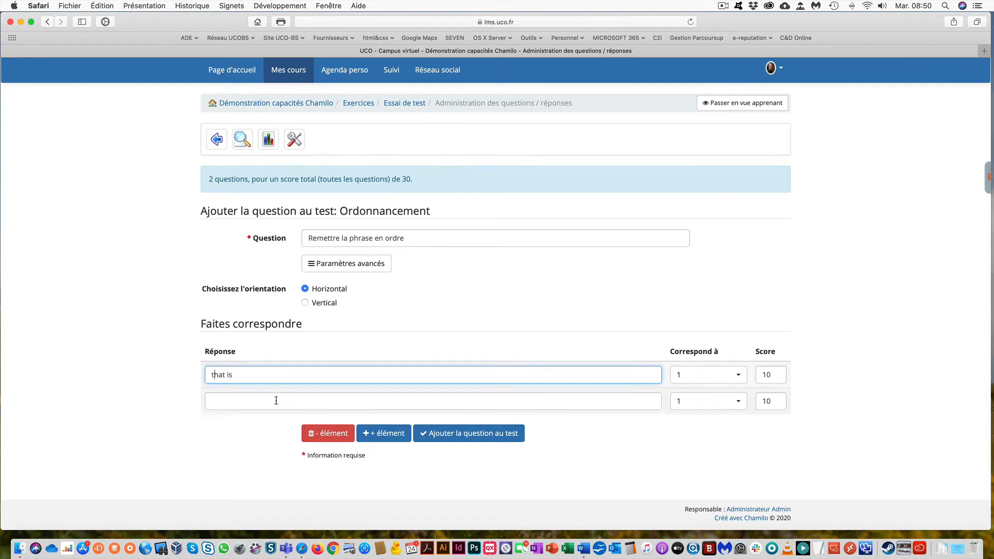
pyautogui.click(388, 436)
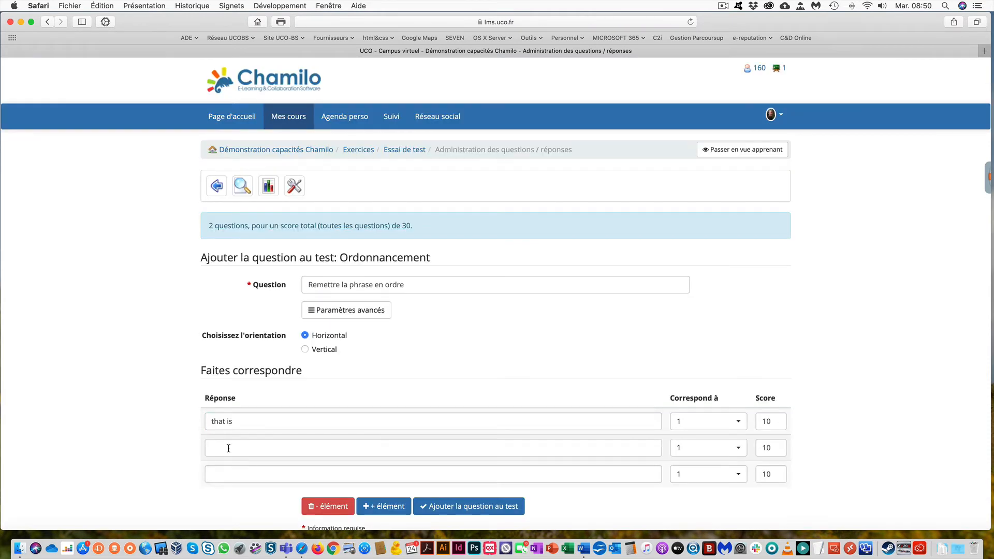
# Enter "To be" as the second answer of the ordering question and extend the answer list to six rows
pyautogui.click(228, 449)
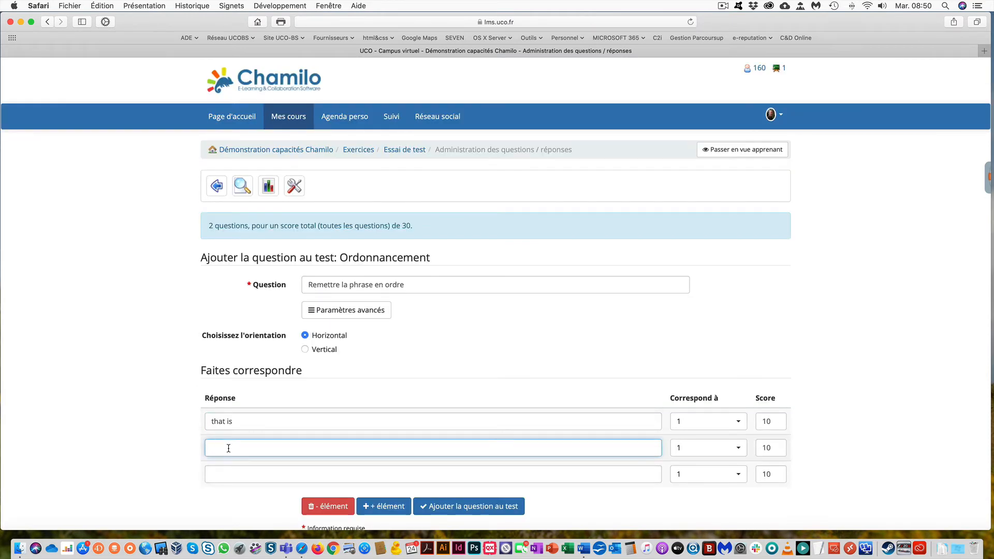
pyautogui.write('To be')
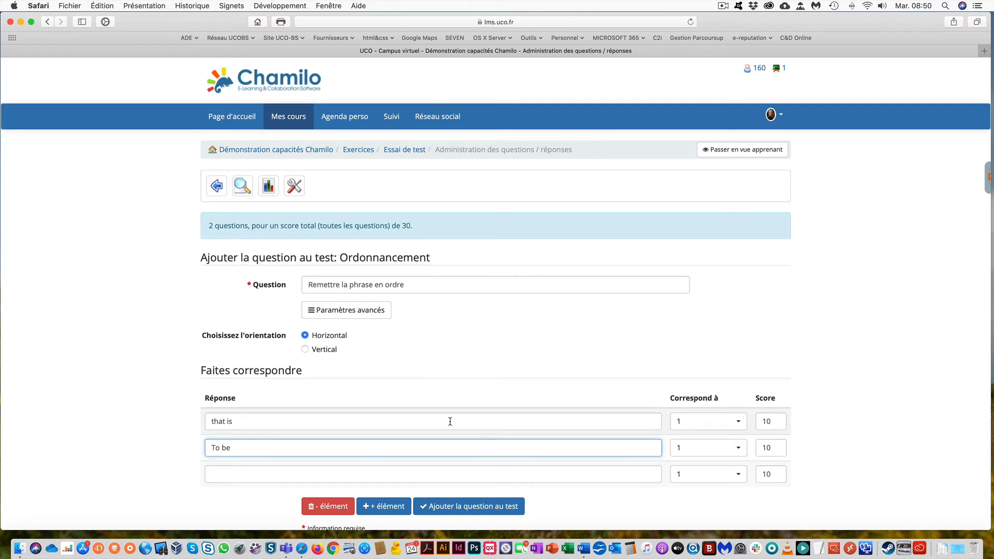
pyautogui.scroll(-2, 450, 419)
pyautogui.click(396, 437)
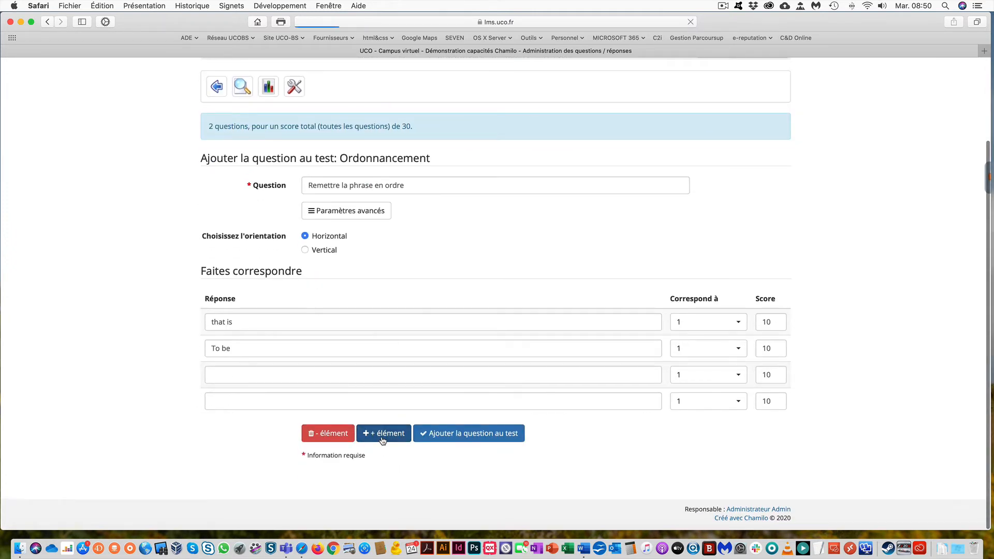
pyautogui.click(383, 440)
pyautogui.click(383, 433)
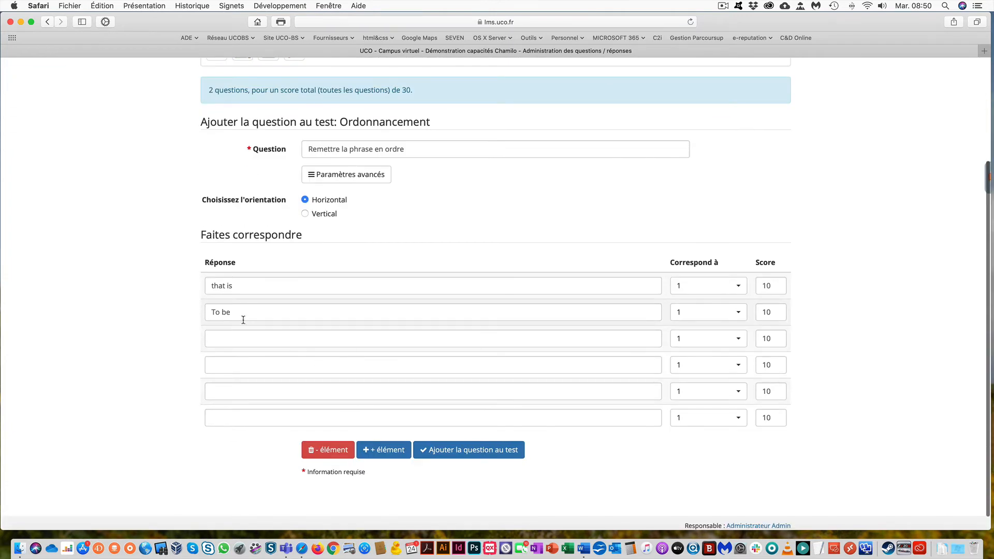
# Fill answer rows three to six with "question", "or not", "the" and "to be", and add the ordering question to the test
pyautogui.click(225, 363)
pyautogui.write('or not')
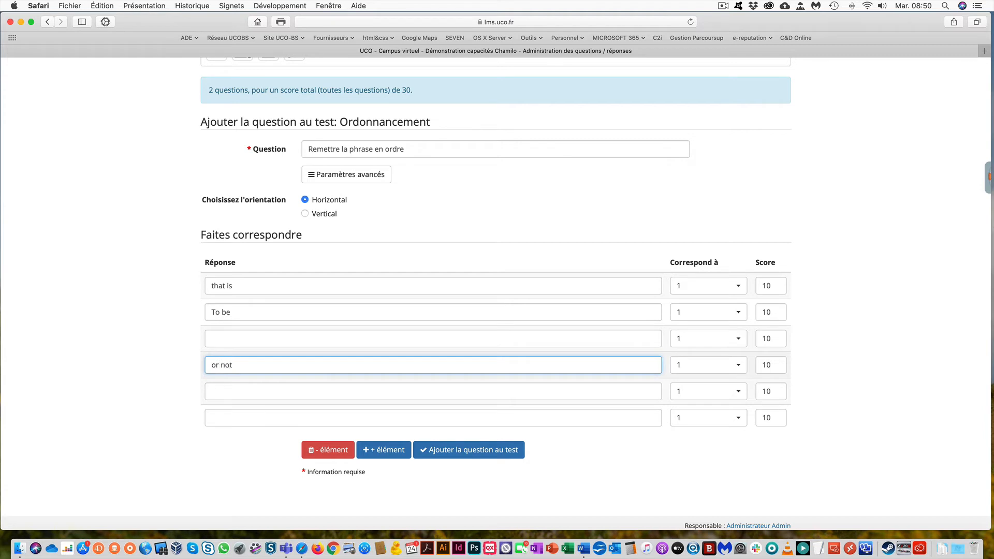
pyautogui.click(232, 394)
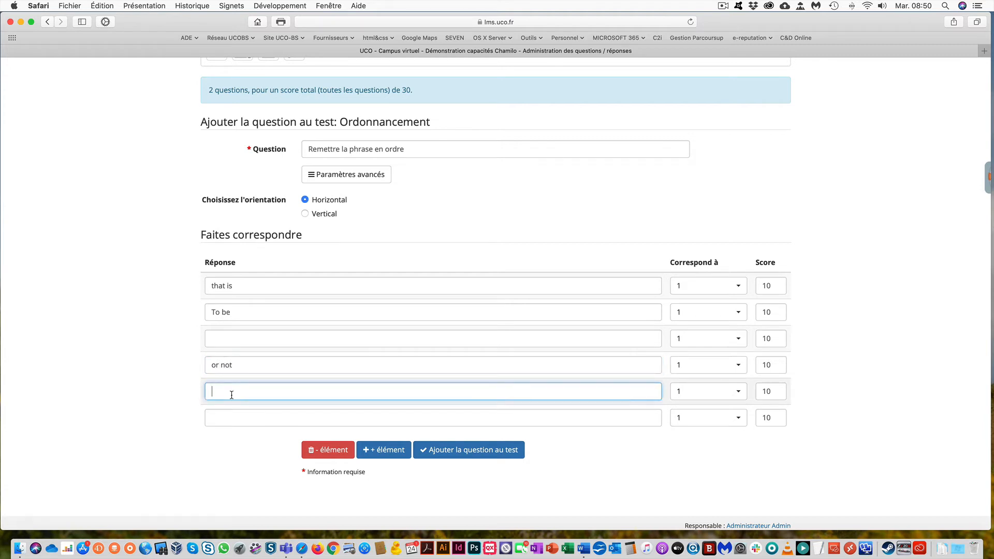
pyautogui.write('the')
pyautogui.click(235, 340)
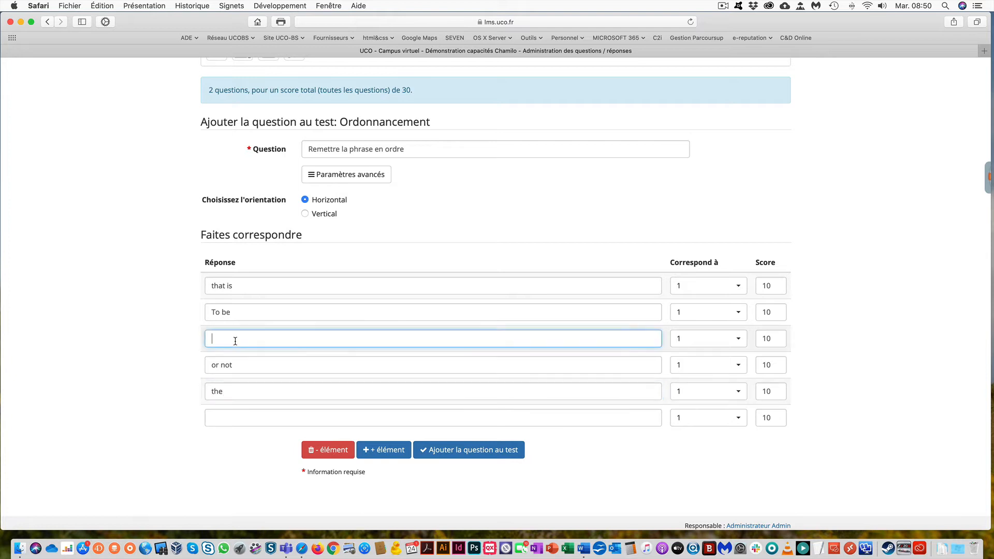
pyautogui.write('question')
pyautogui.click(246, 419)
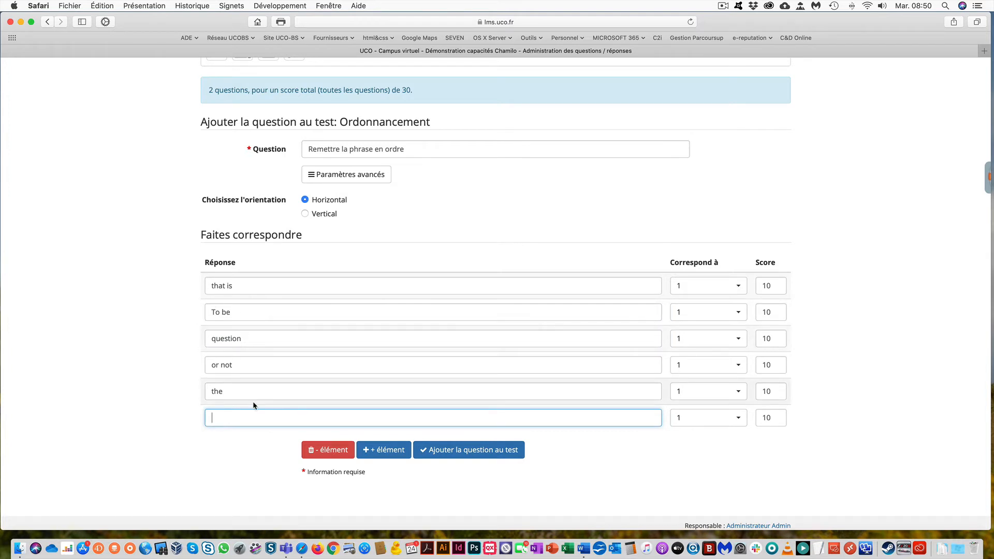
pyautogui.write('to be')
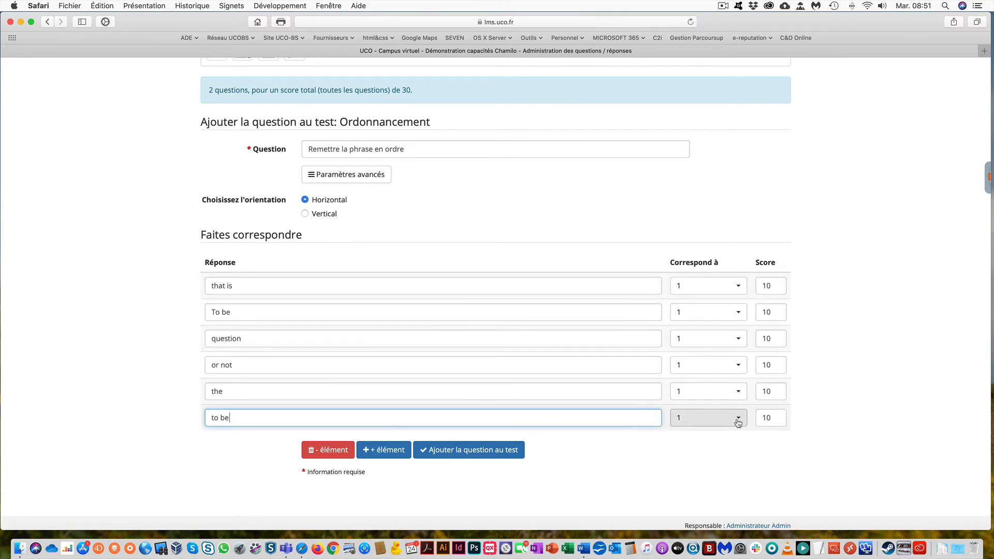
pyautogui.scroll(1, 518, 311)
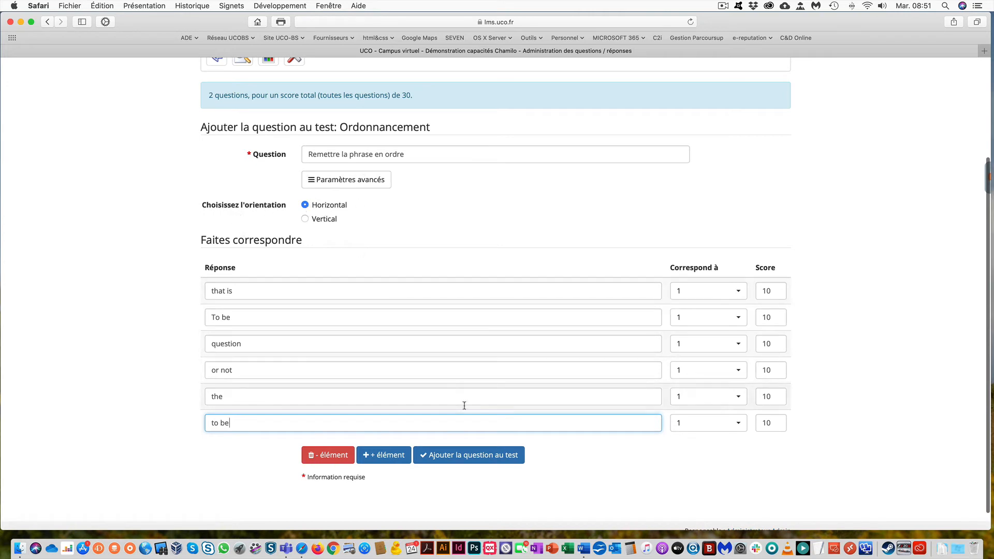
pyautogui.click(478, 460)
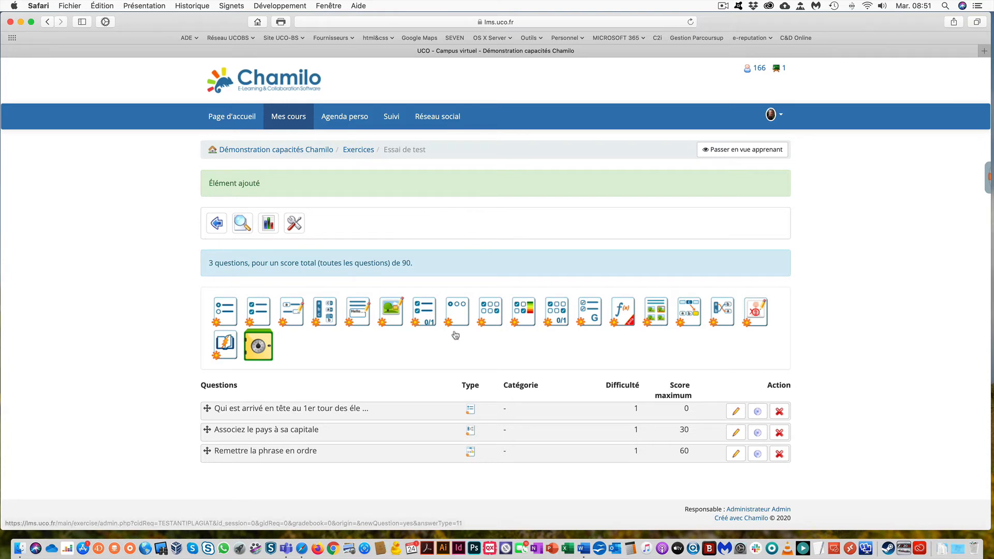
# Start a "Zones sur images" question reading "Identifiez les zones de l'image"
pyautogui.click(392, 318)
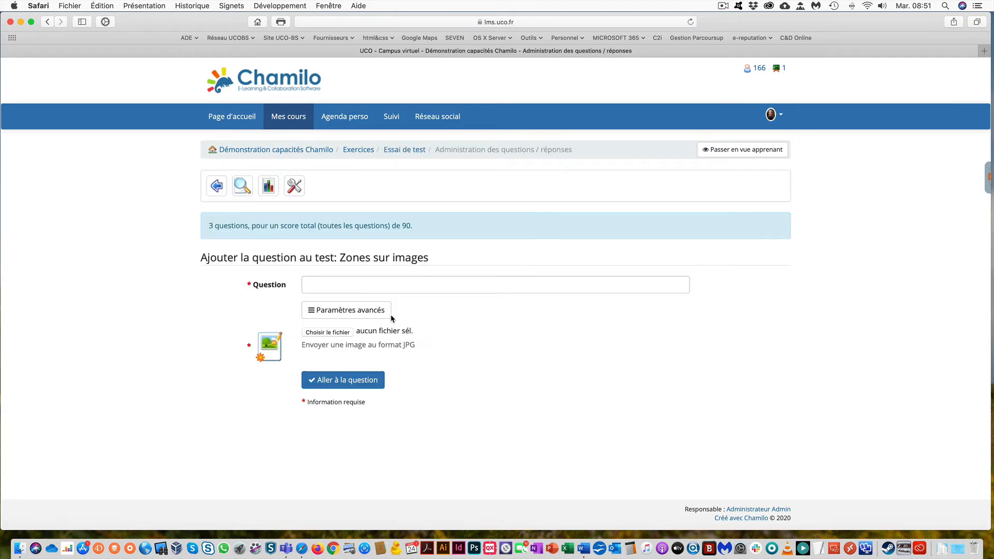
pyautogui.click(315, 288)
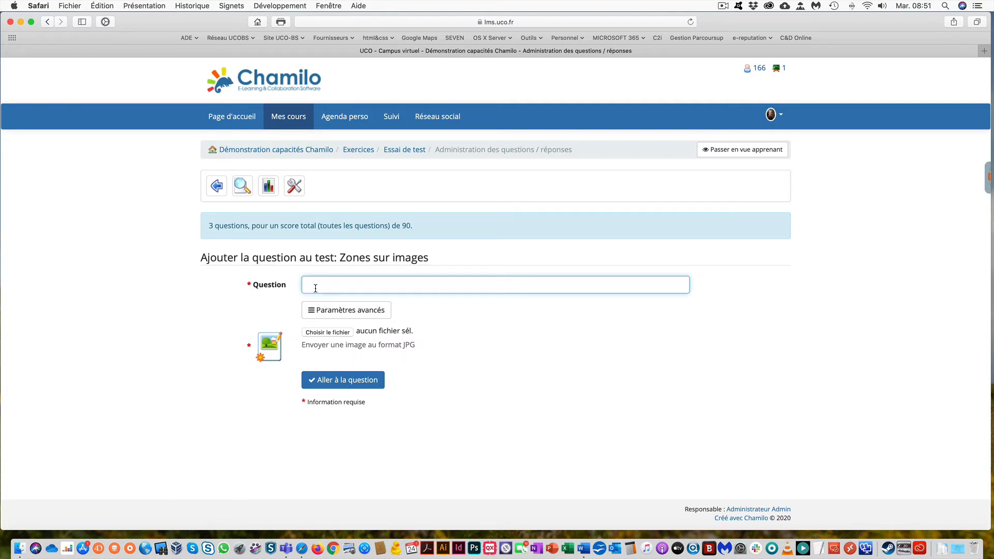
pyautogui.write("Identifiez les zones de l'image")
# Preview and choose "20200325 Dreyfus.jpg" as the question's image, and continue to the zone definition
pyautogui.click(325, 334)
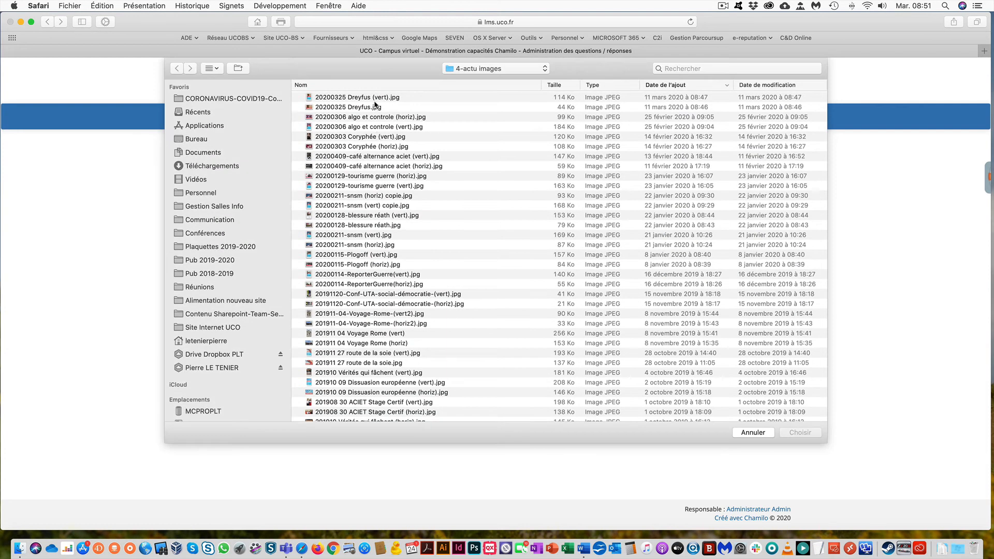
pyautogui.click(372, 107)
pyautogui.press('space')
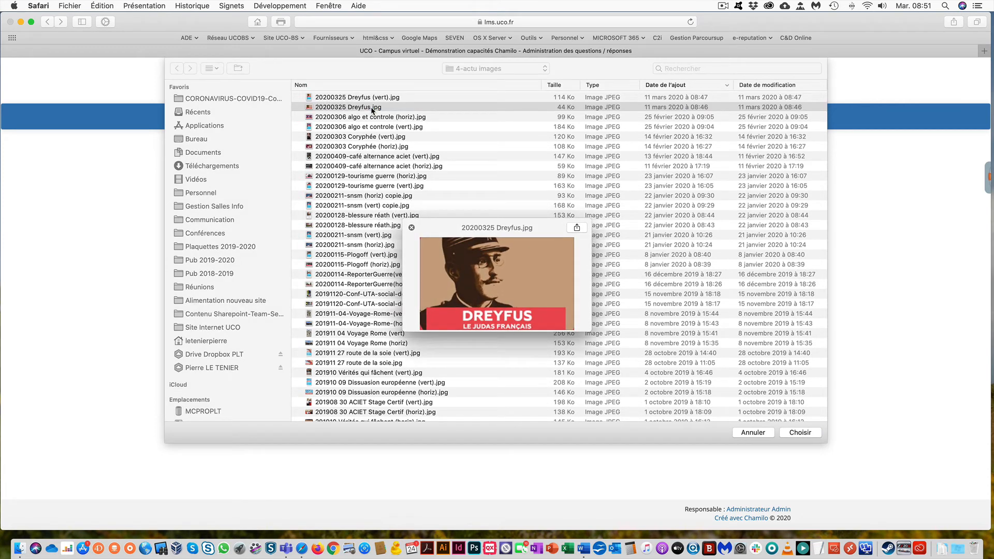
pyautogui.press('space')
pyautogui.click(802, 433)
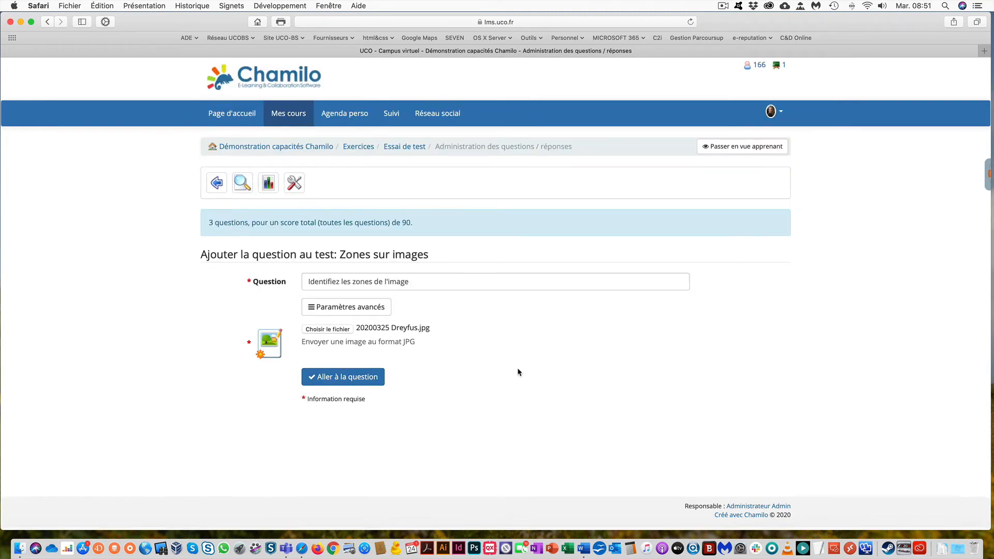
pyautogui.click(354, 381)
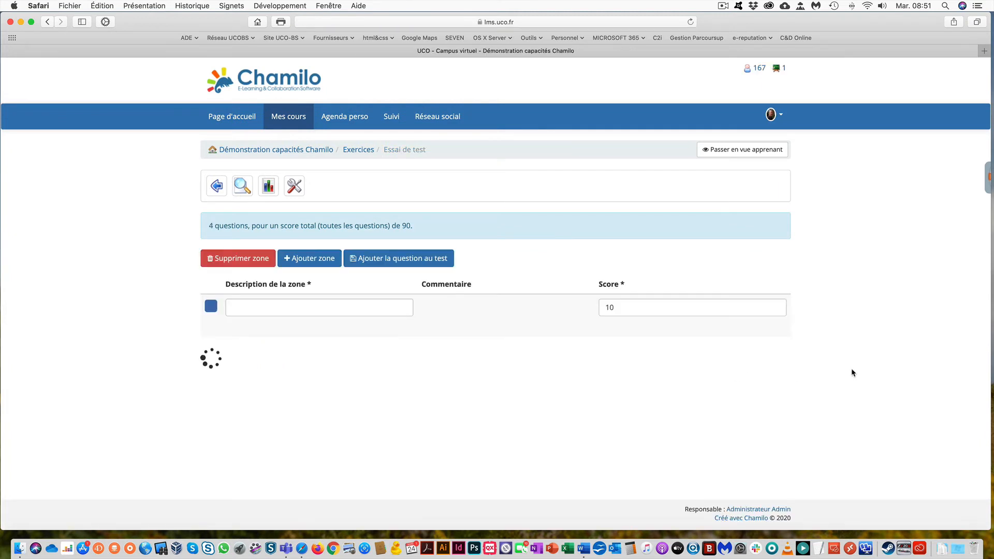
# Describe the first zone as "lunettes" and draw its rectangle over the glasses in the image
pyautogui.scroll(-5, 853, 372)
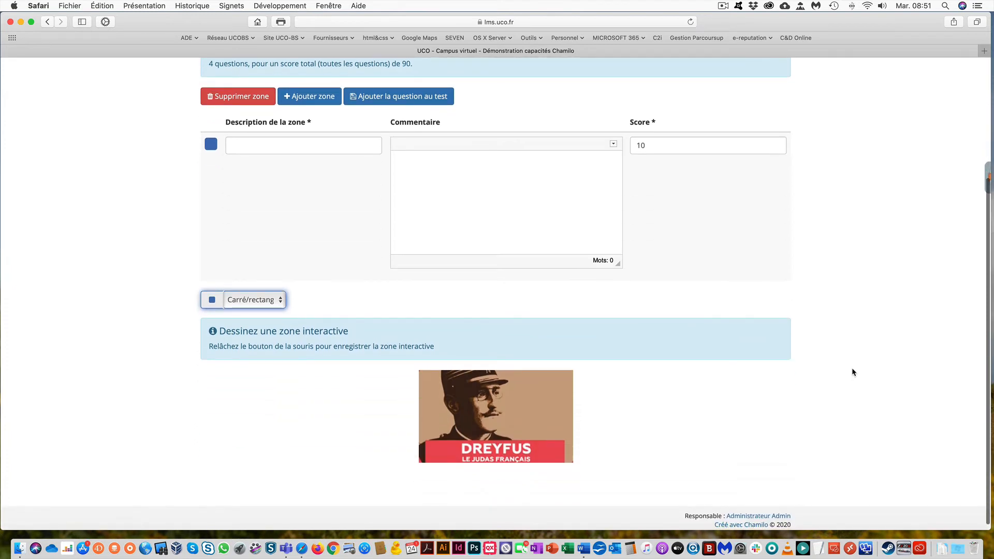
pyautogui.click(272, 148)
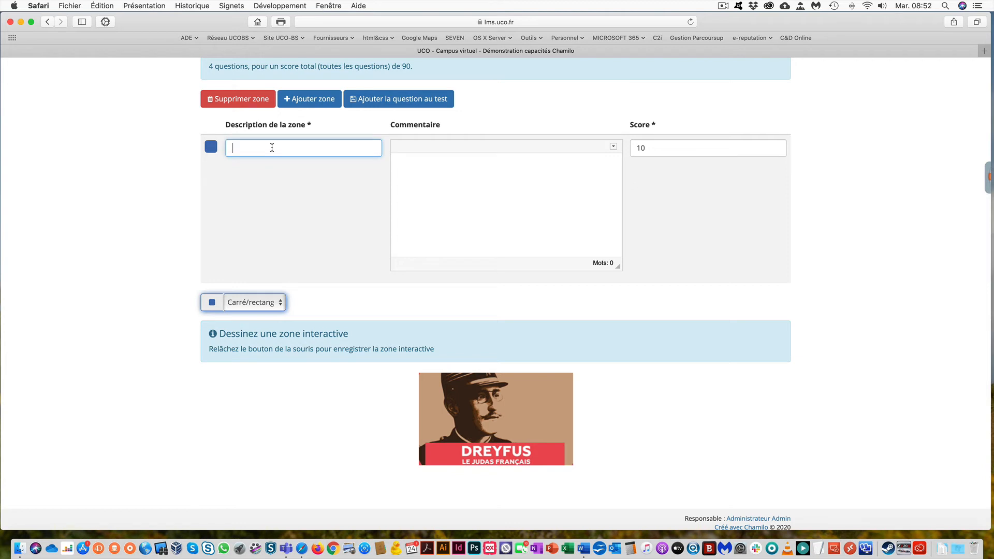
pyautogui.write('lunettes')
pyautogui.moveTo(476, 396); pyautogui.dragTo(503, 402)
# Add a second zone described as "oreilles" and draw it as an ellipse over the ear in the image
pyautogui.scroll(-1, 493, 334)
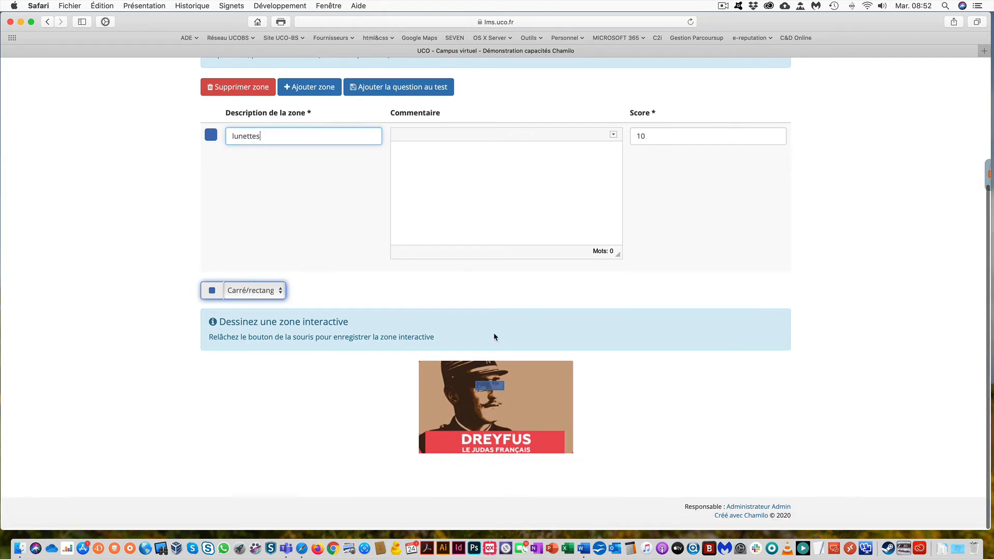
pyautogui.click(320, 92)
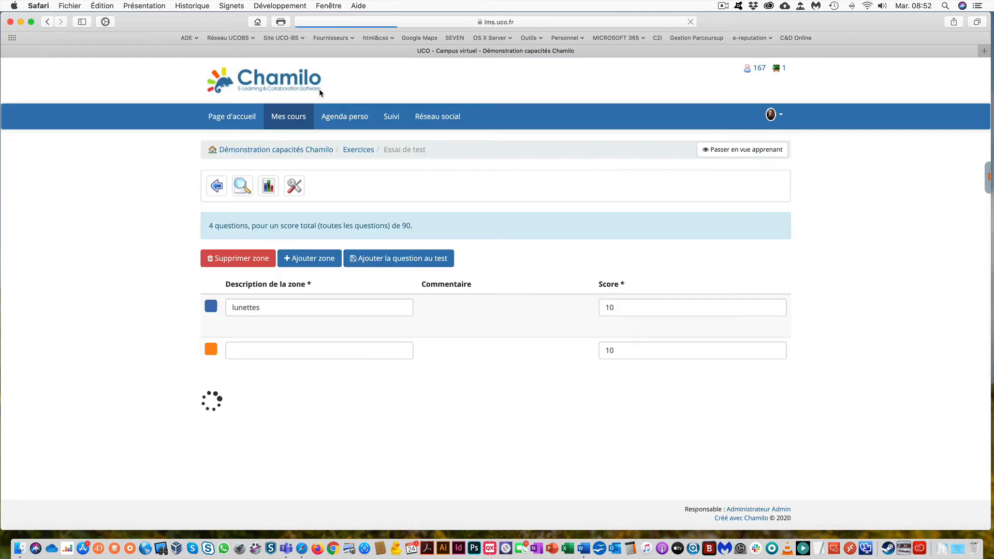
pyautogui.scroll(-5, 525, 250)
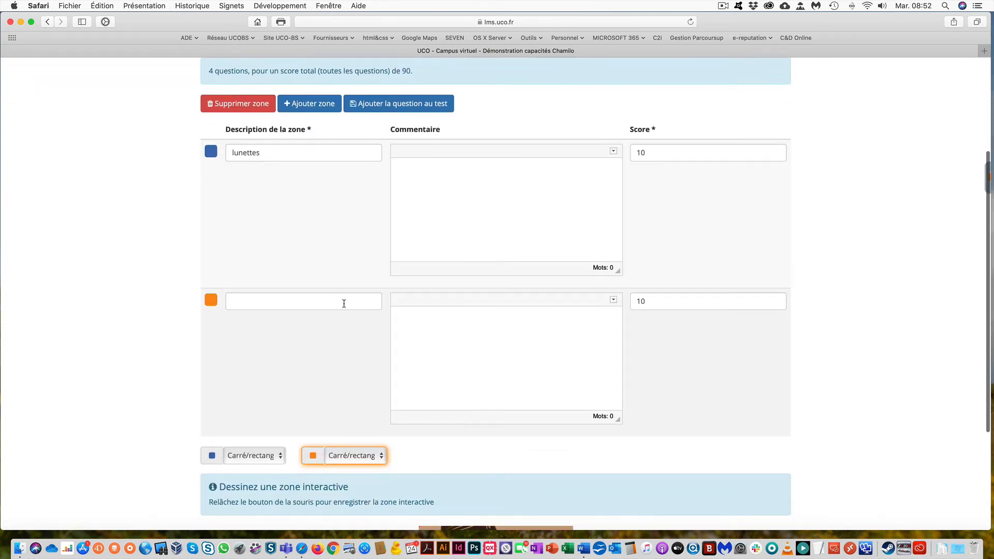
pyautogui.click(310, 302)
pyautogui.scroll(-3, 653, 331)
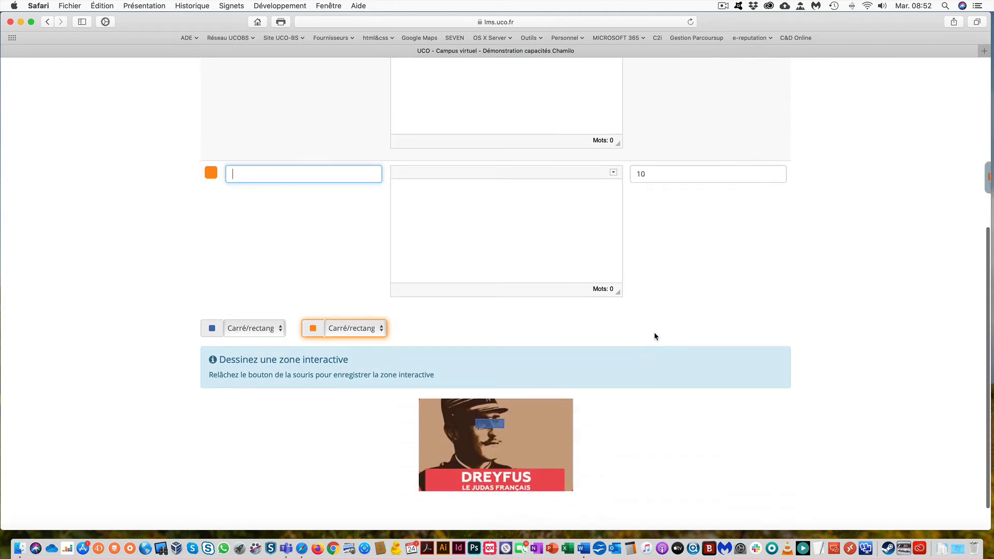
pyautogui.write('ore')
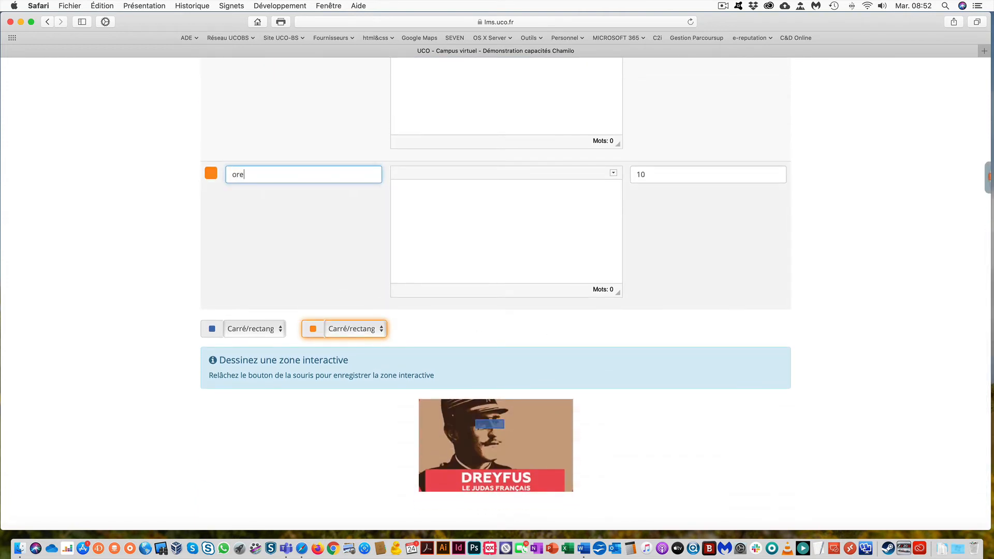
pyautogui.write('illes')
pyautogui.click(363, 332)
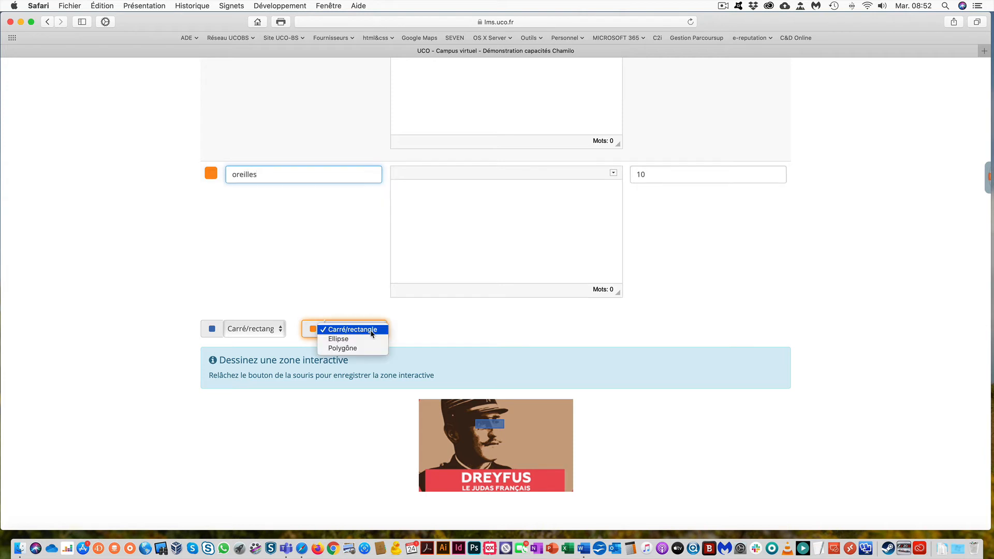
pyautogui.click(370, 339)
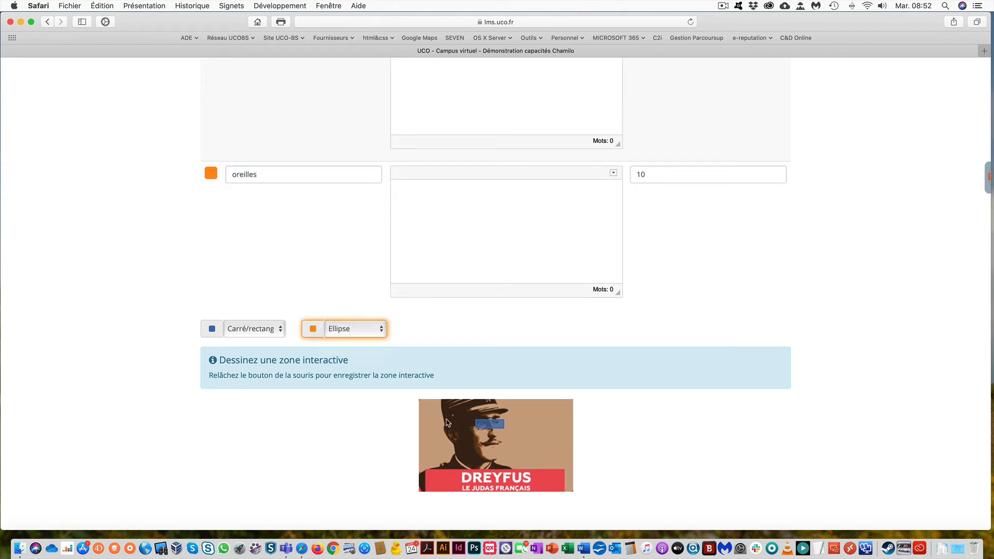
pyautogui.moveTo(445, 427); pyautogui.dragTo(458, 448)
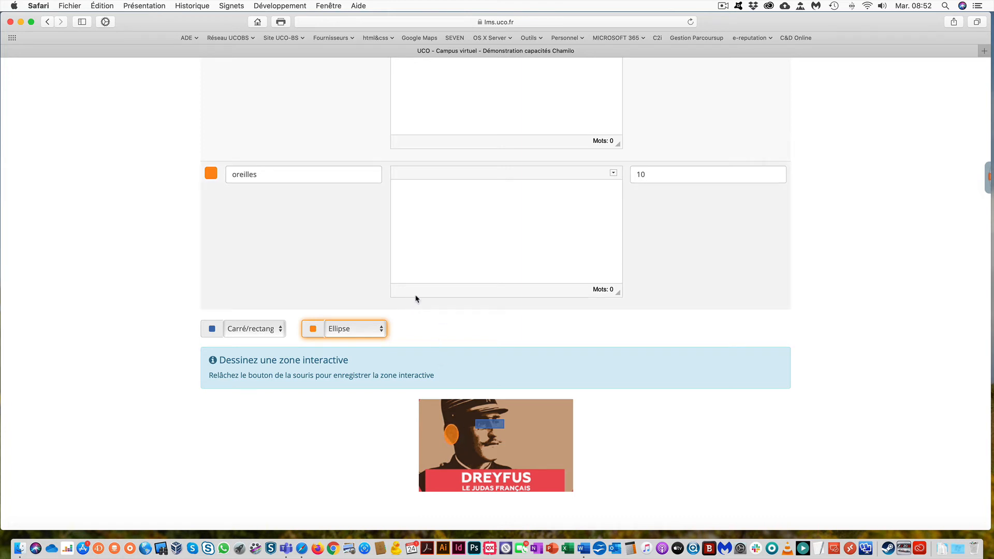
# Add a third zone described as "moustache" to the image question
pyautogui.scroll(1, 496, 291)
pyautogui.scroll(3, 496, 292)
pyautogui.click(313, 72)
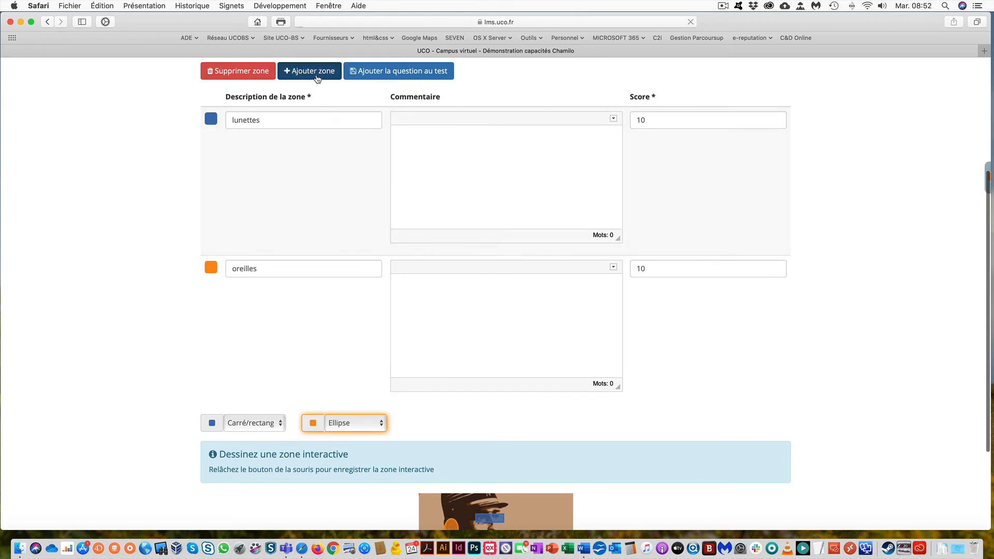
pyautogui.scroll(-8, 445, 395)
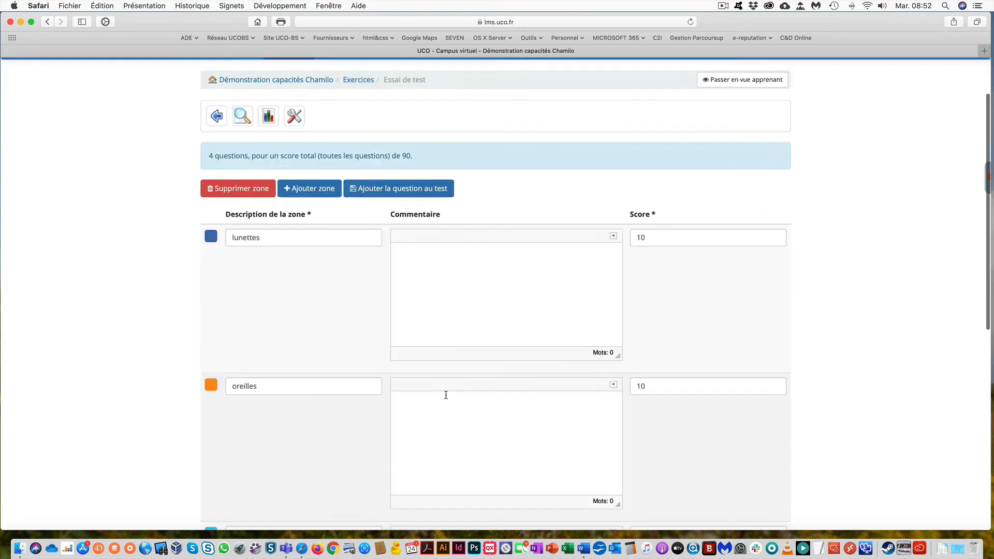
pyautogui.scroll(-1, 446, 395)
pyautogui.click(294, 387)
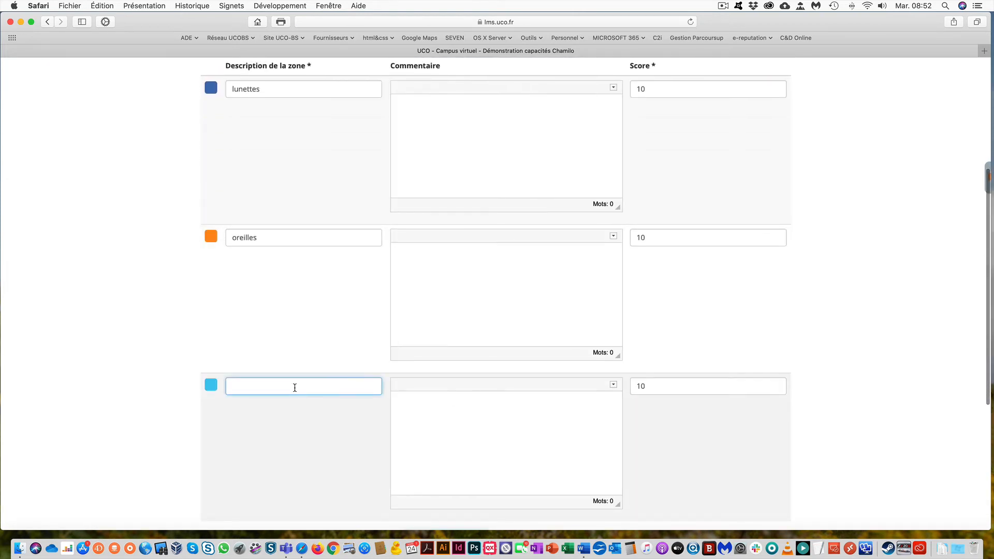
pyautogui.write('moustache')
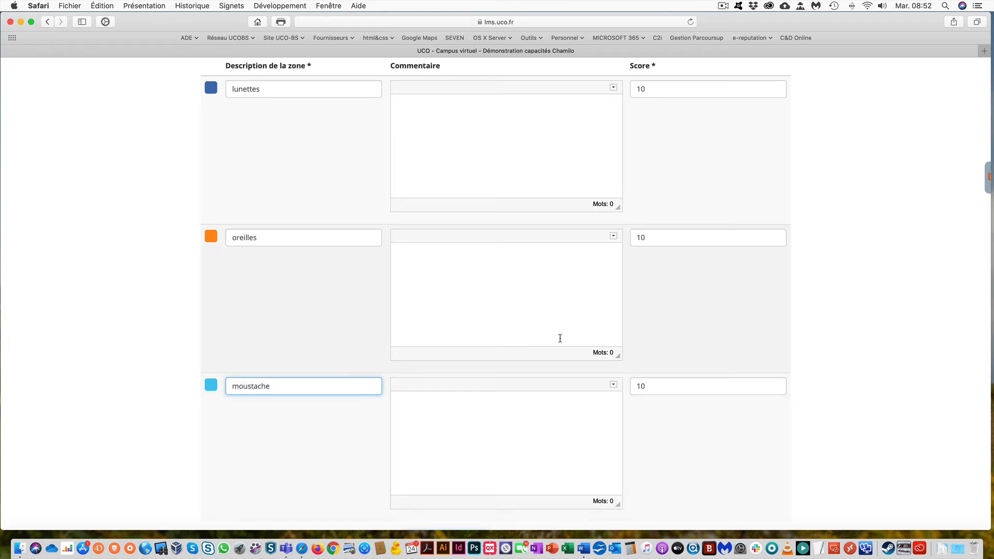
# Set the moustache zone's shape to Polygône, trace it around the moustache in the image and close the polygon
pyautogui.scroll(-5, 719, 338)
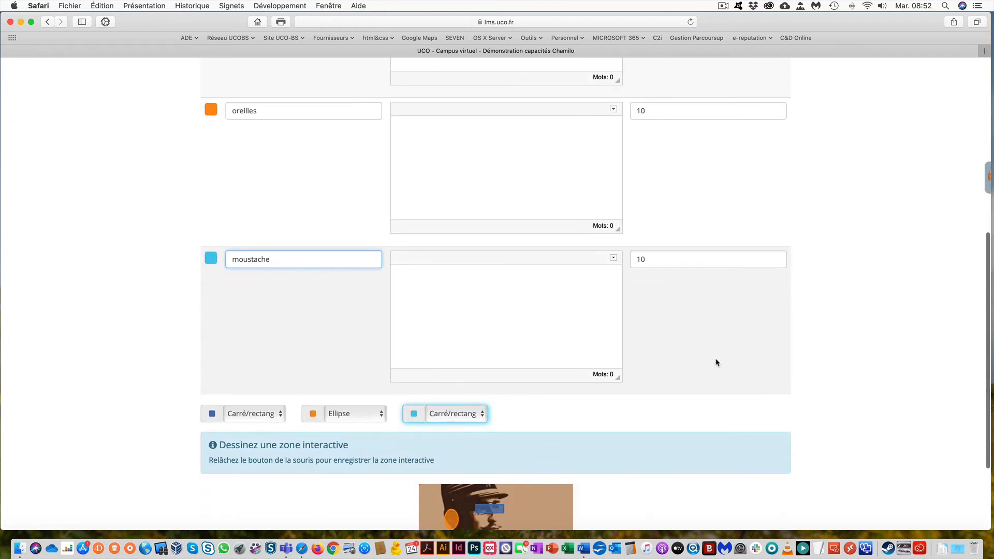
pyautogui.scroll(-2, 716, 365)
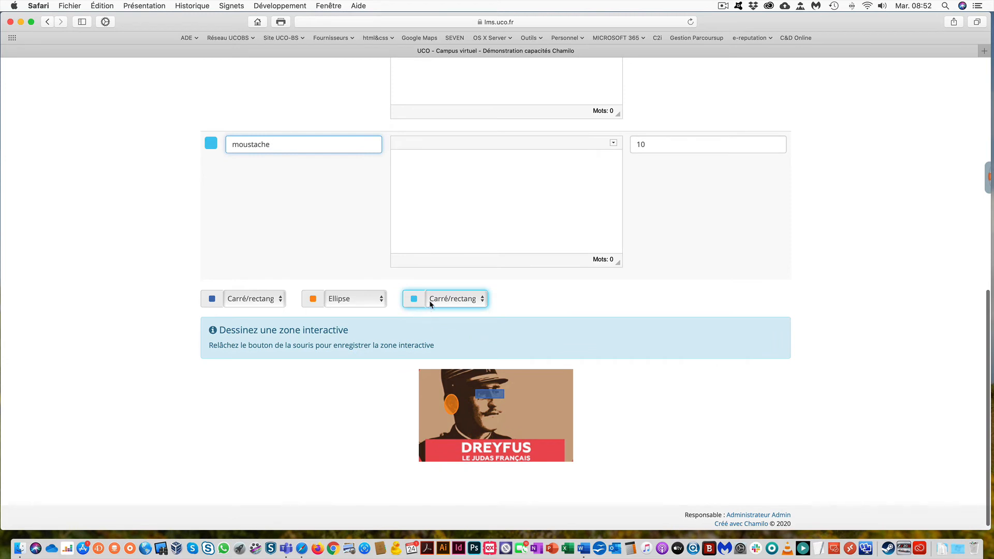
pyautogui.click(475, 301)
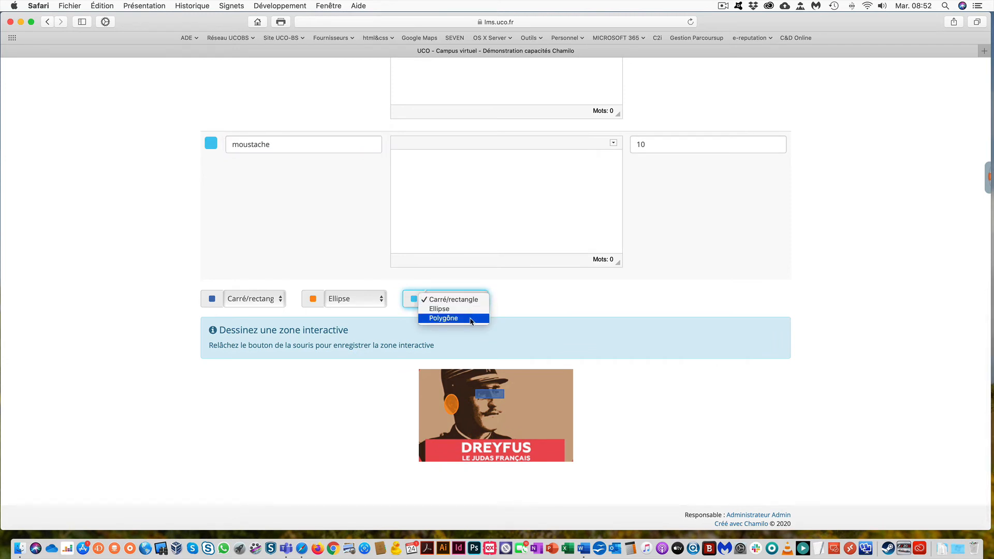
pyautogui.click(470, 319)
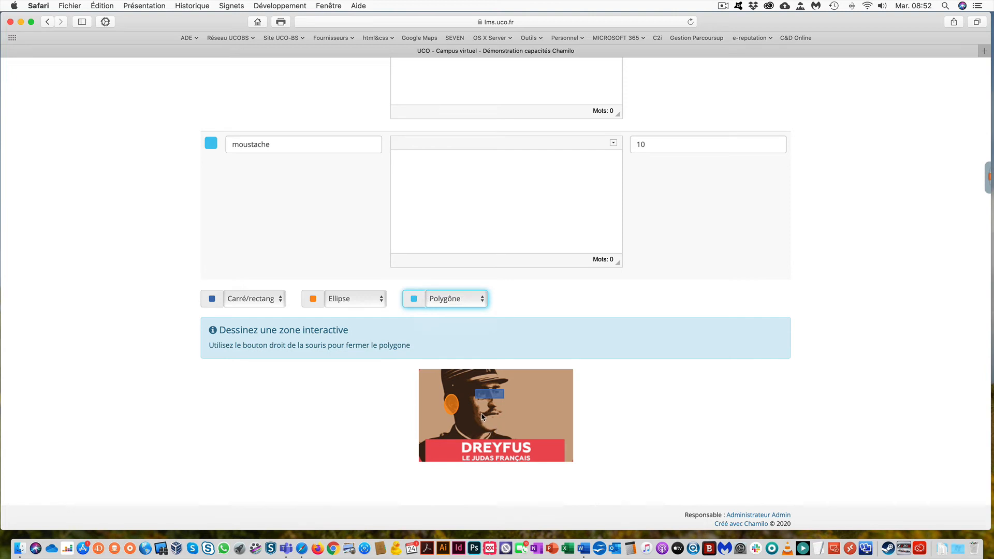
pyautogui.click(485, 413)
pyautogui.click(495, 408)
pyautogui.click(499, 412)
pyautogui.rightClick(506, 409)
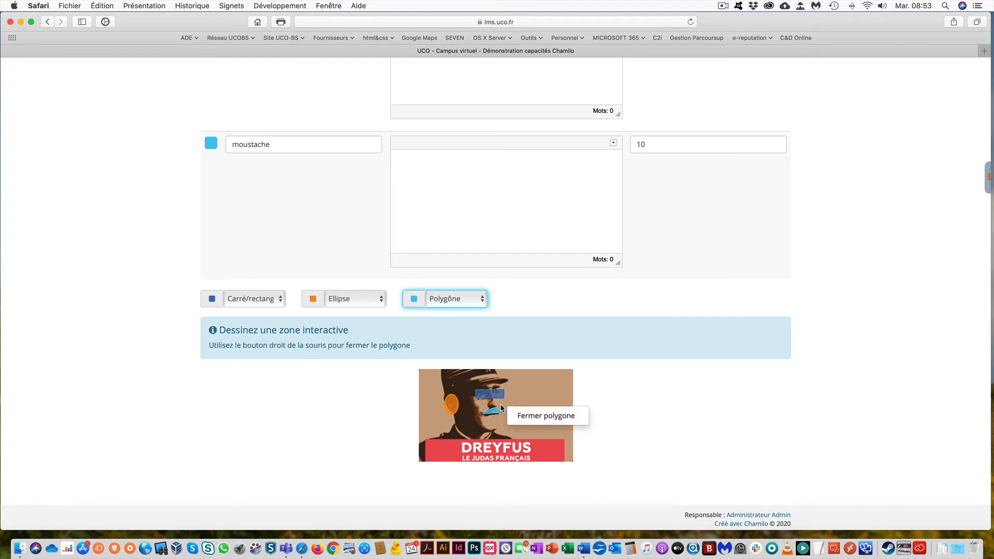
pyautogui.click(538, 420)
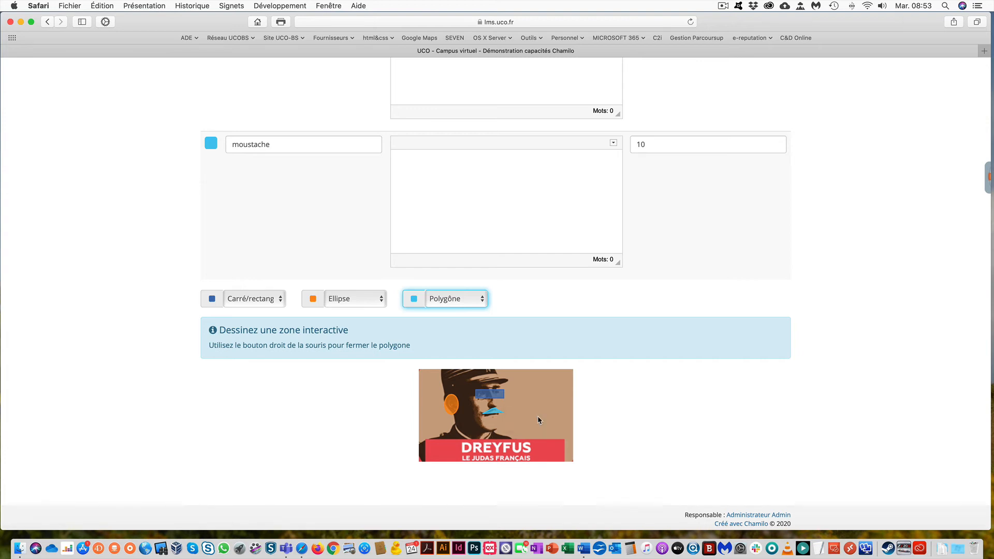
# Review the three zones' descriptions and scores, and add the image-zone question to the test
pyautogui.scroll(15, 628, 352)
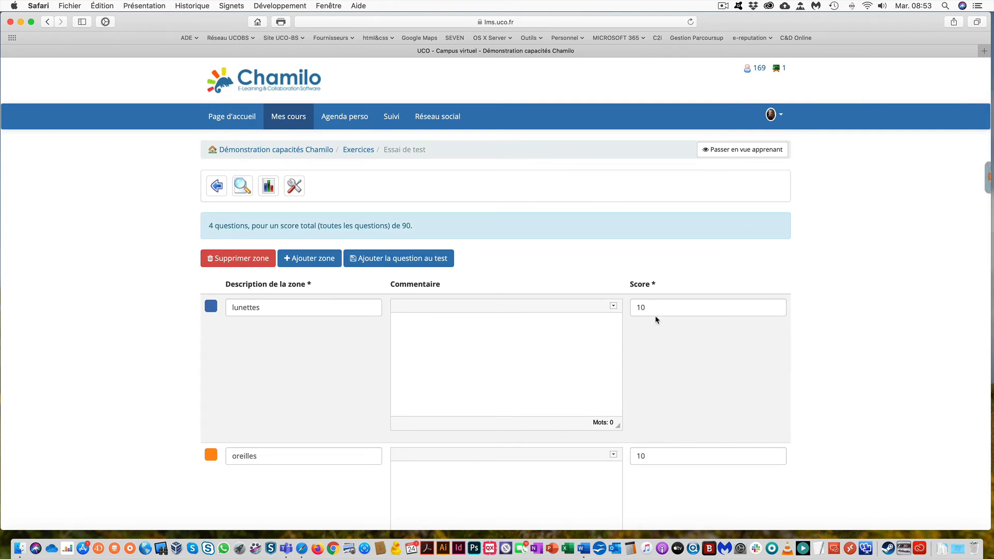
pyautogui.scroll(-10, 655, 317)
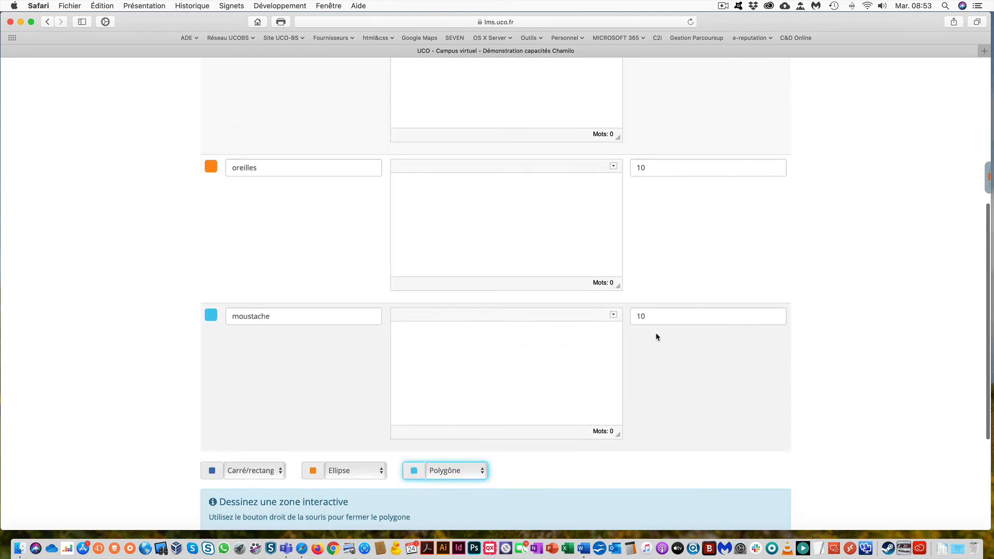
pyautogui.scroll(3, 637, 228)
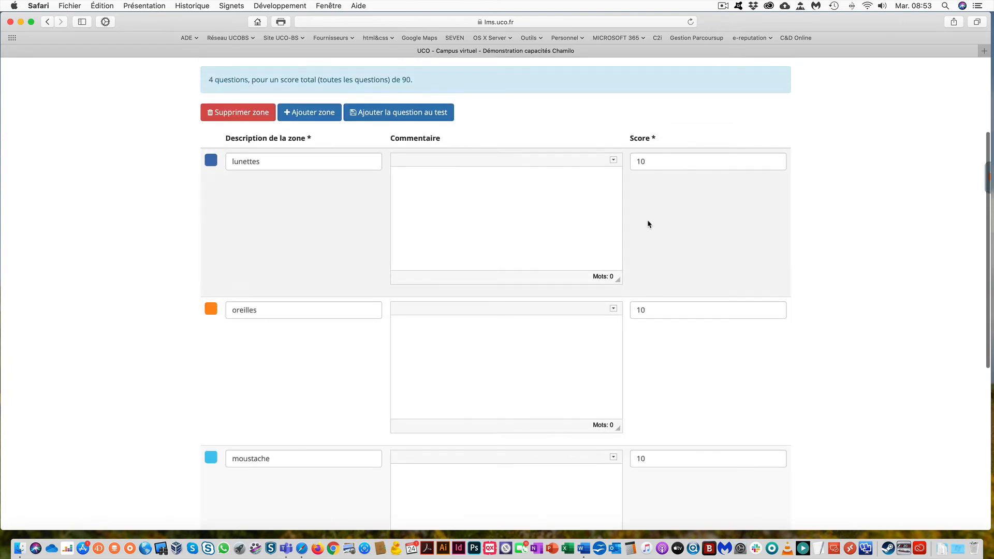
pyautogui.click(390, 120)
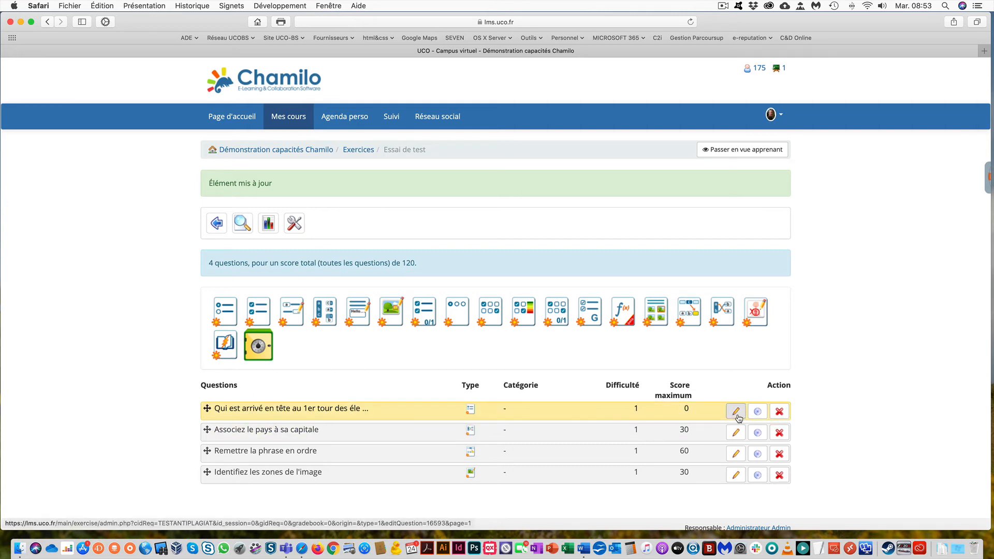
# Edit the question on the 2020 Paris municipal elections and set the score of the correct answer, Anne Hidalgo, to 10
pyautogui.click(736, 412)
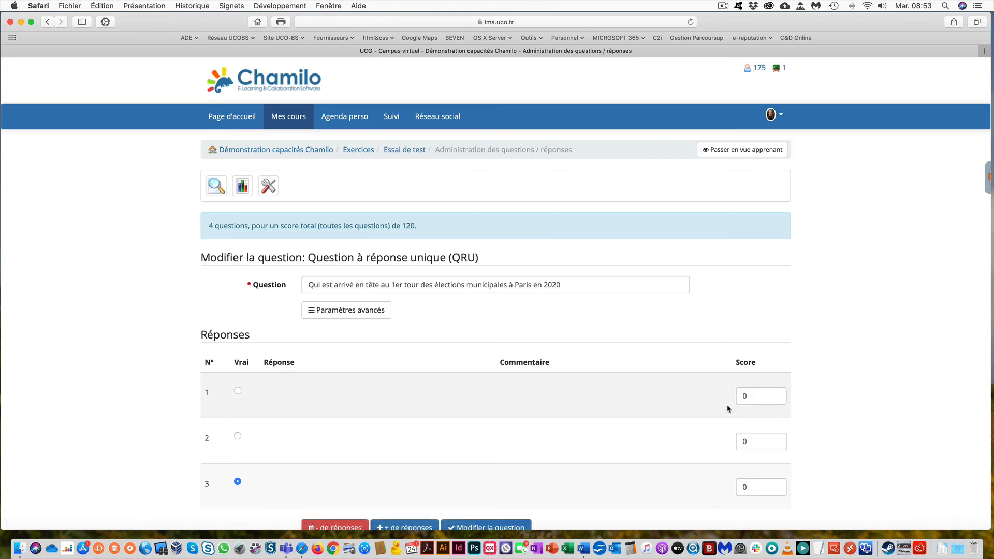
pyautogui.scroll(-5, 889, 402)
pyautogui.scroll(-4, 888, 407)
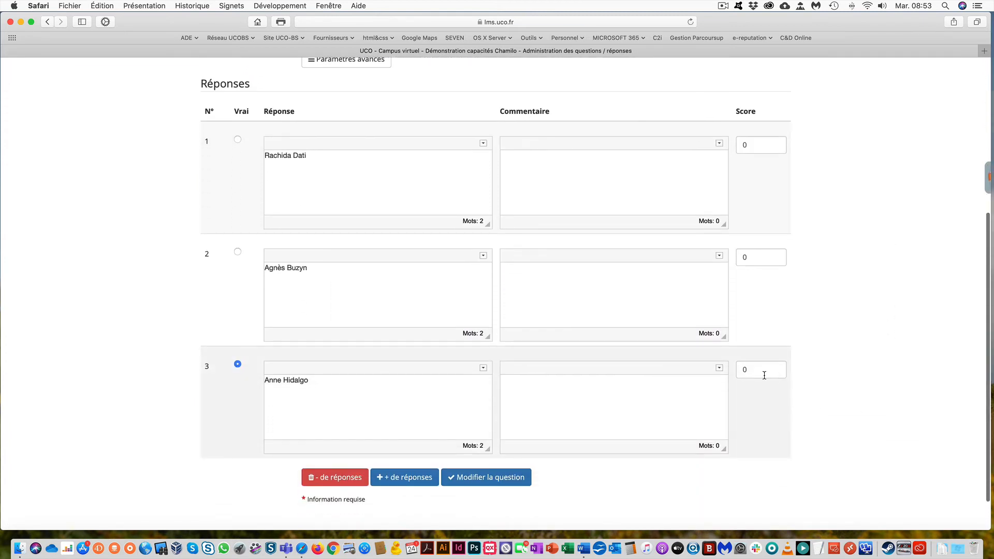
pyautogui.moveTo(766, 374); pyautogui.dragTo(735, 374)
pyautogui.write('1')
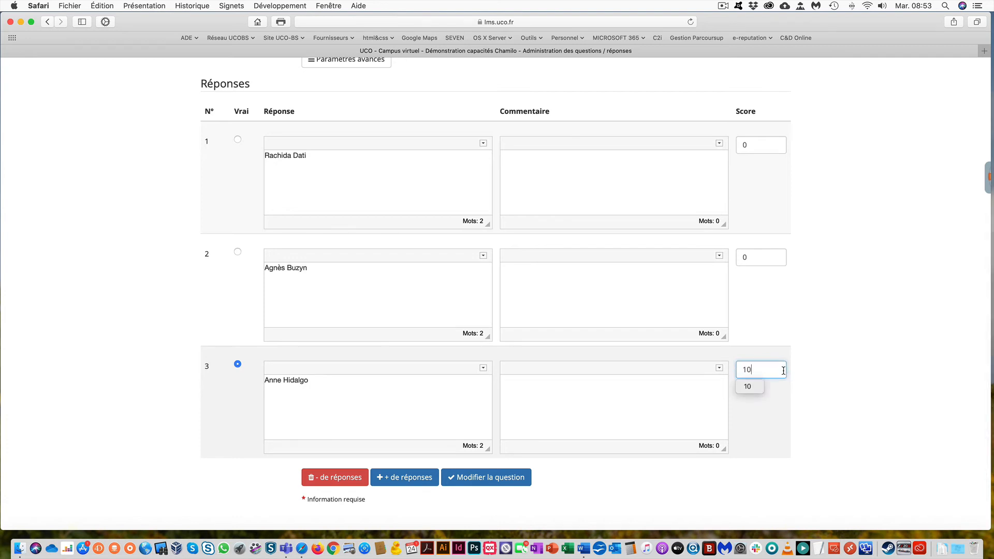
# Set the scores of the answers Rachida Dati and Agnès Buzyn to -5 and save the modified question
pyautogui.moveTo(753, 144); pyautogui.dragTo(738, 143)
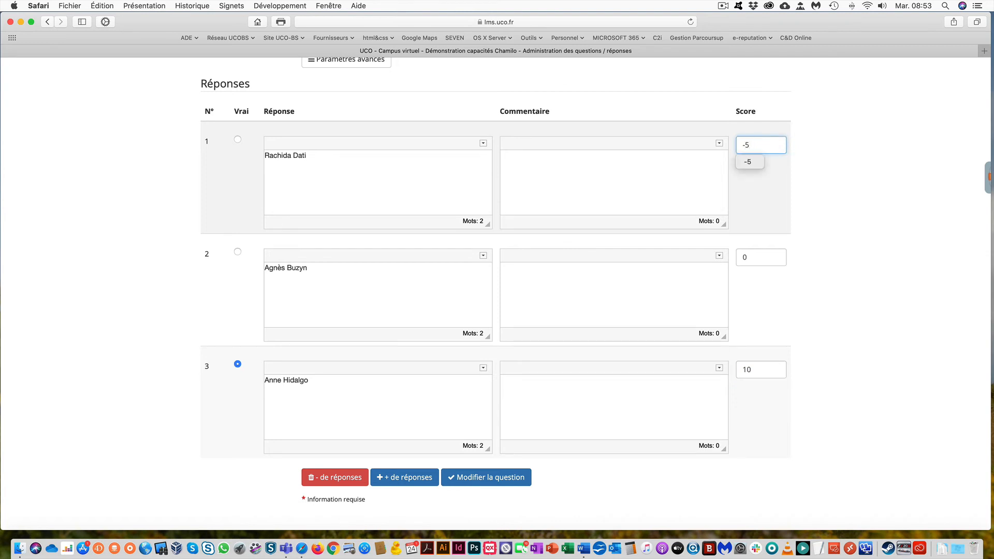
pyautogui.moveTo(751, 260); pyautogui.dragTo(741, 259)
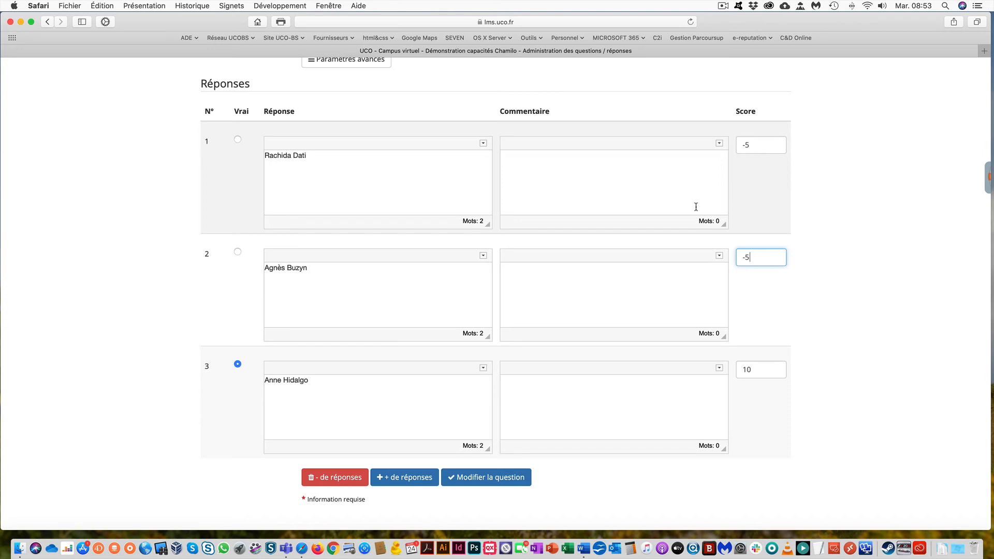
pyautogui.click(489, 478)
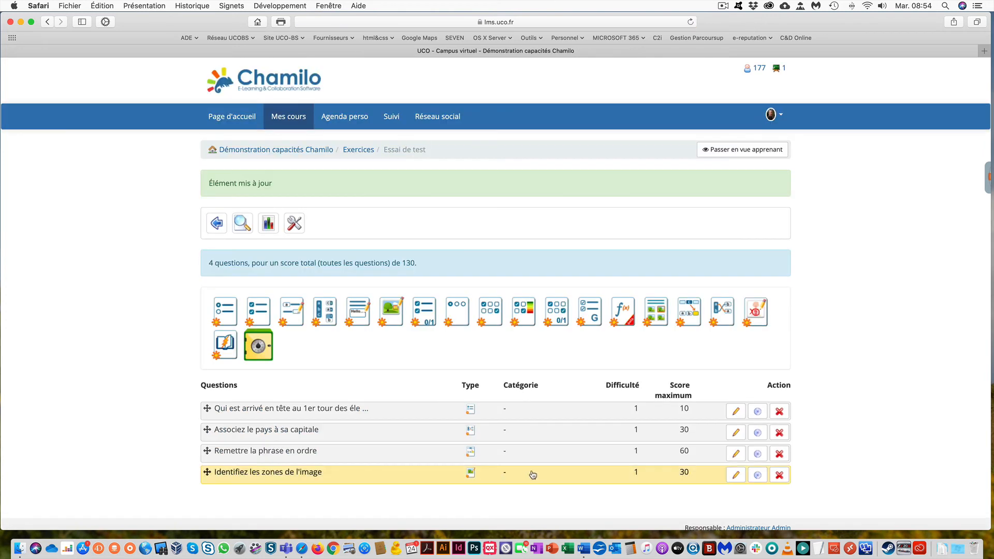
# Start "Essai de test" from the course's exercise list, answer the first question with Anne Hidalgo and continue to the second question
pyautogui.scroll(-1, 866, 385)
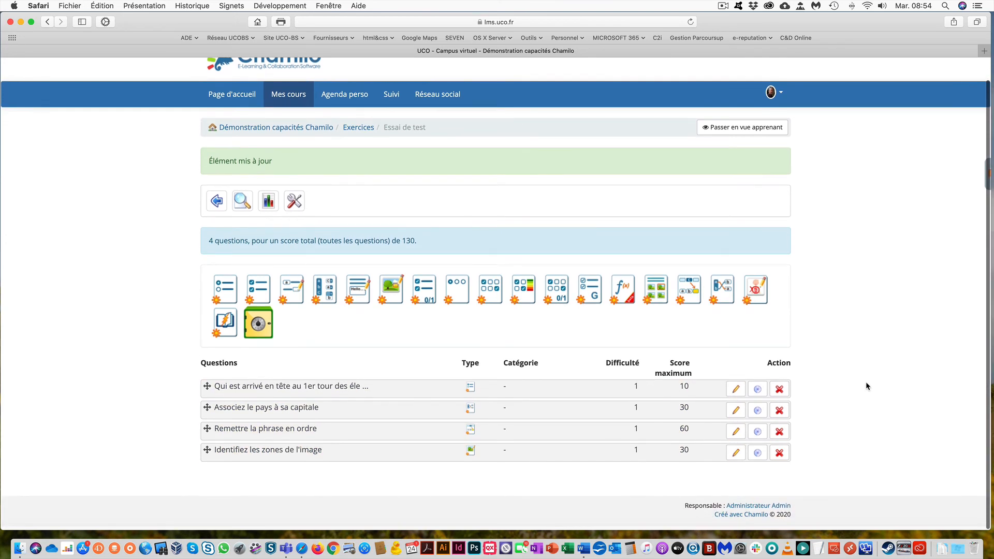
pyautogui.scroll(1, 865, 381)
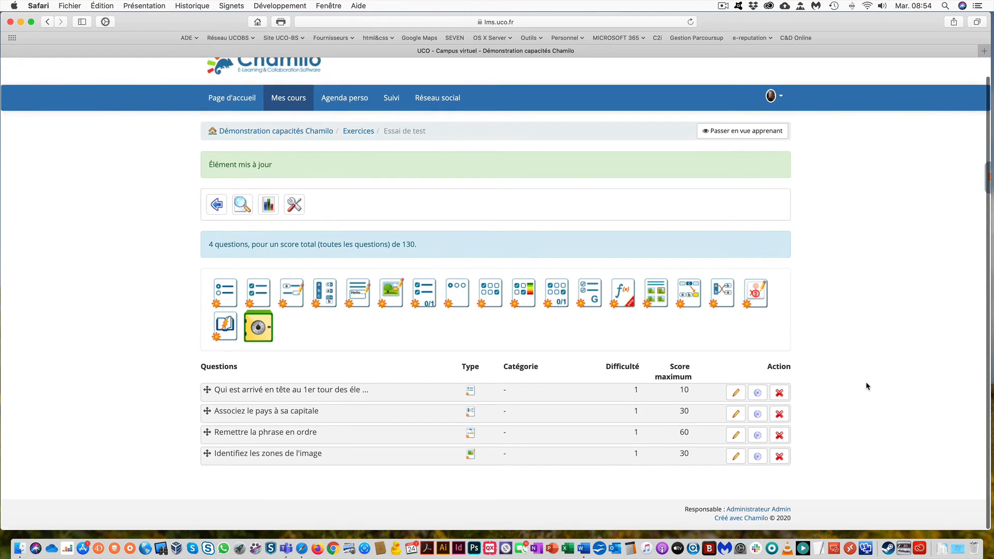
pyautogui.click(361, 132)
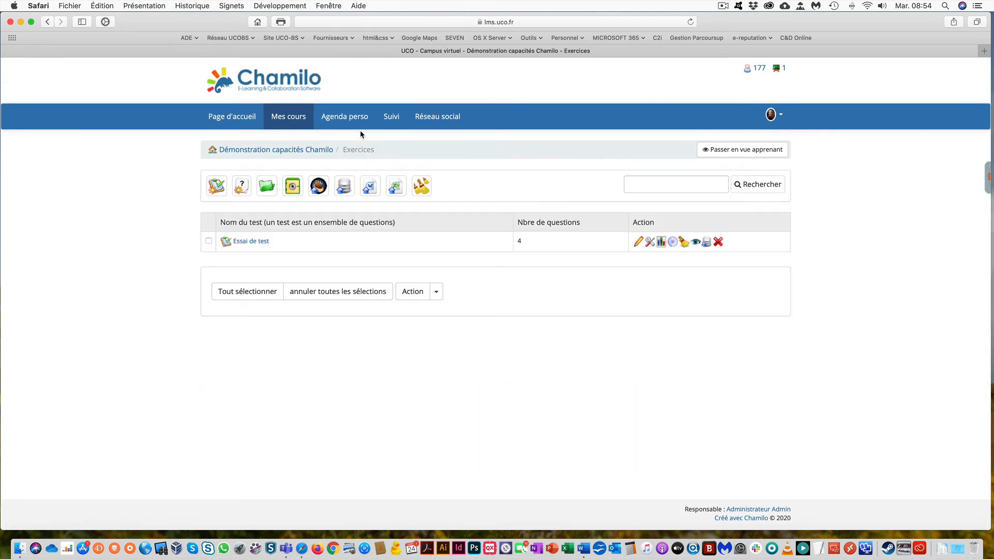
pyautogui.click(250, 243)
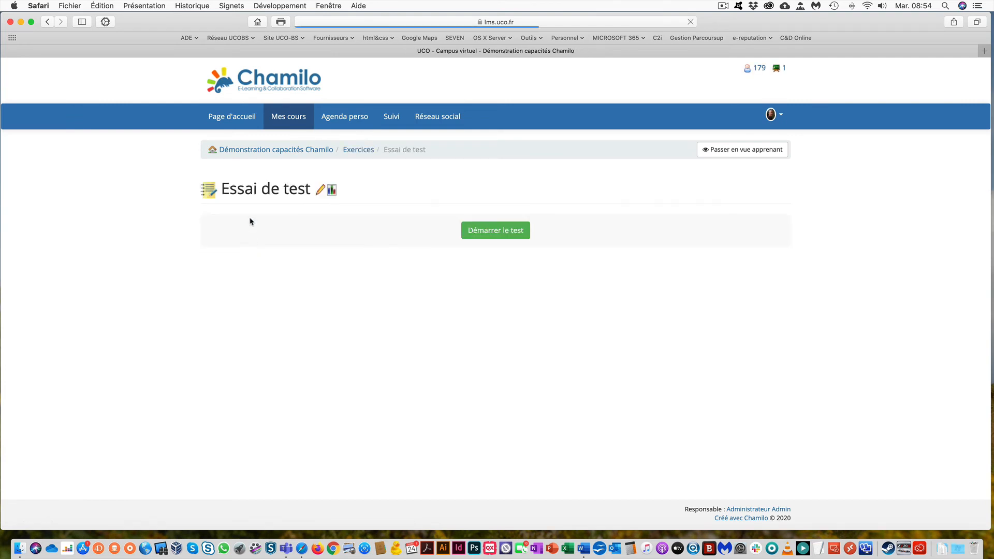
pyautogui.click(512, 234)
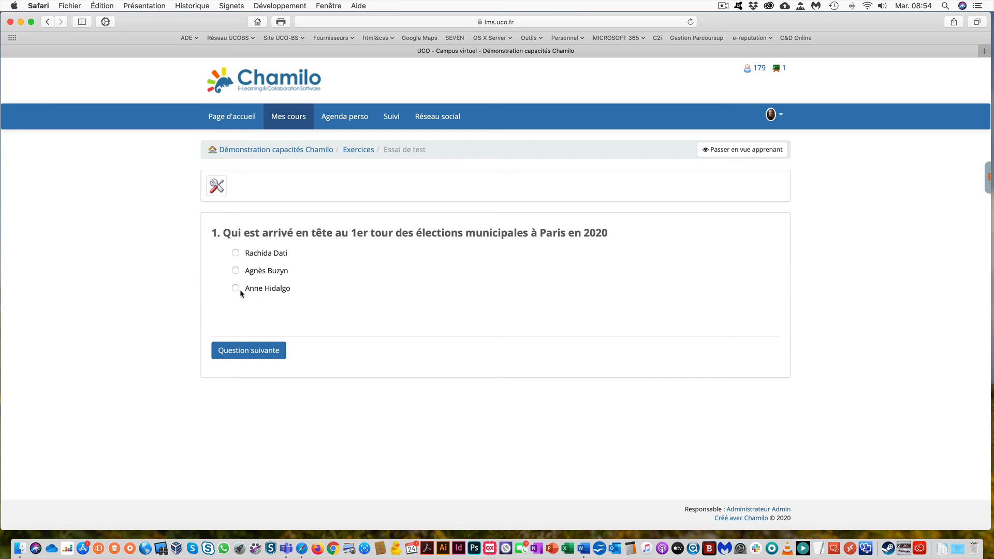
pyautogui.click(263, 352)
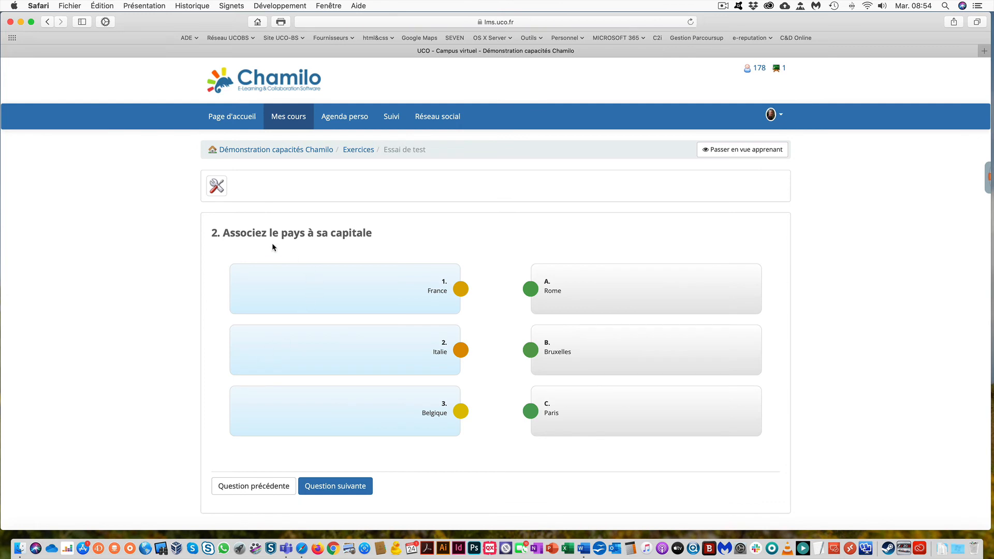
# Match France to Paris, Italie to Rome and Belgique to Bruxelles, and continue to the sentence-ordering question
pyautogui.moveTo(463, 291); pyautogui.dragTo(530, 412)
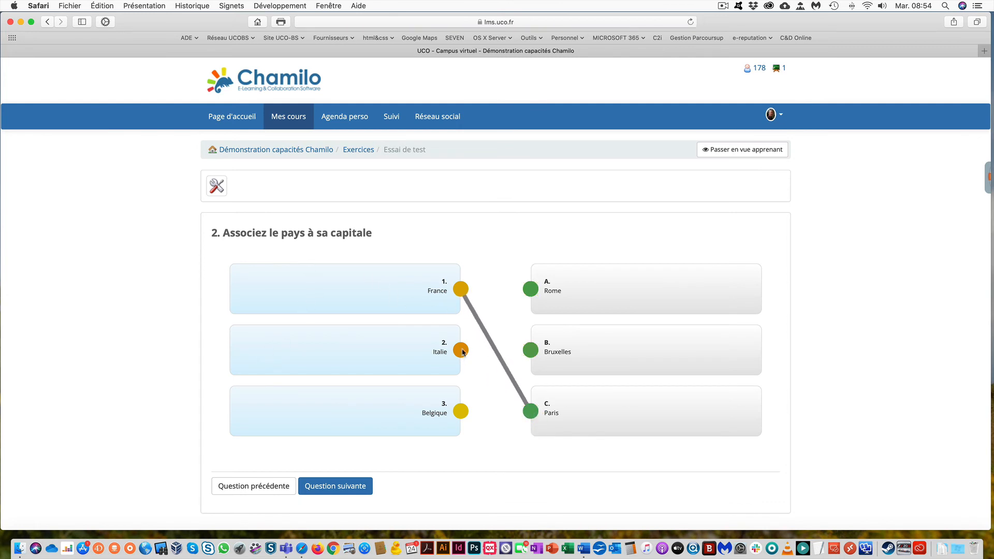
pyautogui.moveTo(462, 351); pyautogui.dragTo(530, 288)
pyautogui.moveTo(460, 413); pyautogui.dragTo(530, 350)
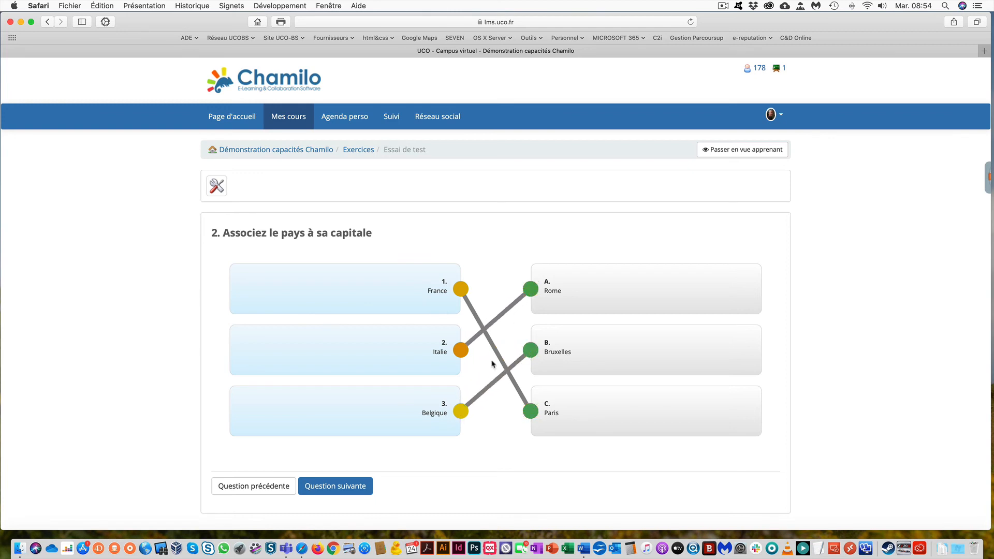
pyautogui.click(340, 485)
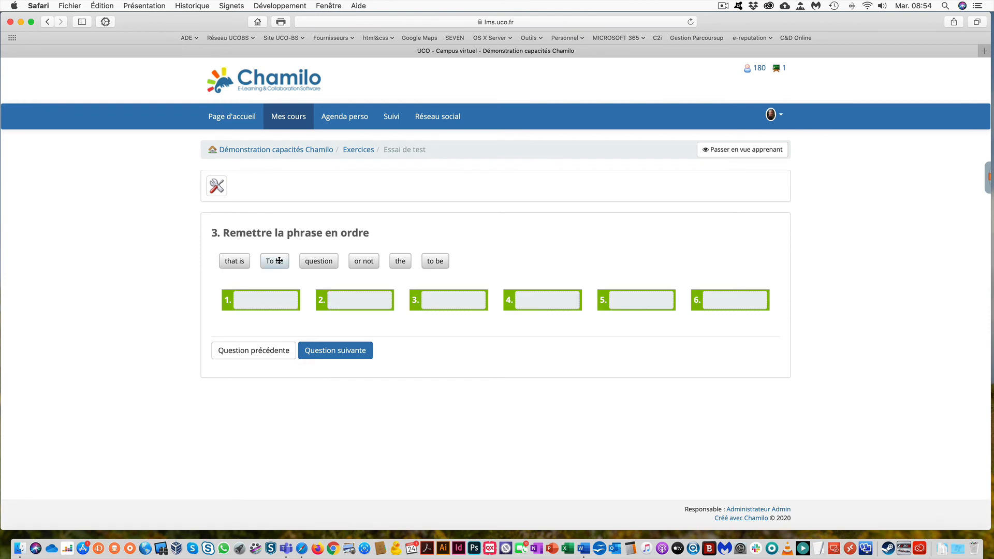
# Arrange the fragments in slots 1 to 6 as "To be", "or not", "to be", "that is", "the", "question", and continue to the image question
pyautogui.moveTo(277, 261); pyautogui.dragTo(261, 299)
pyautogui.moveTo(325, 261); pyautogui.dragTo(464, 300)
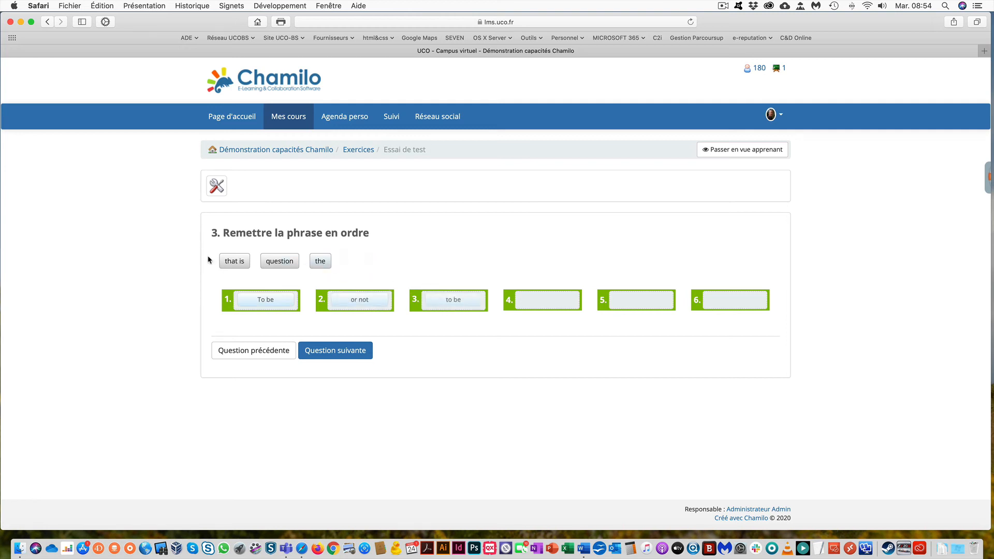
pyautogui.moveTo(233, 261); pyautogui.dragTo(555, 297)
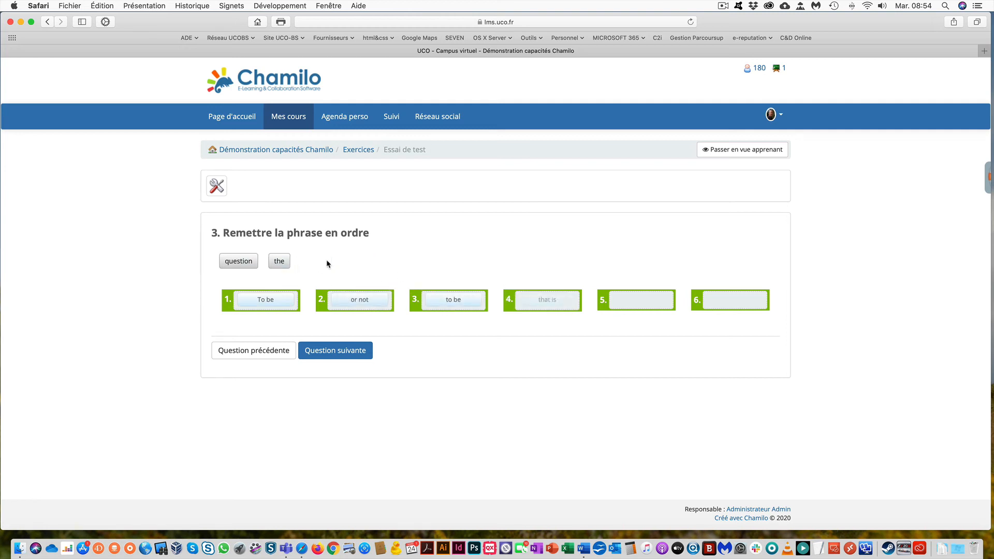
pyautogui.moveTo(279, 261); pyautogui.dragTo(641, 300)
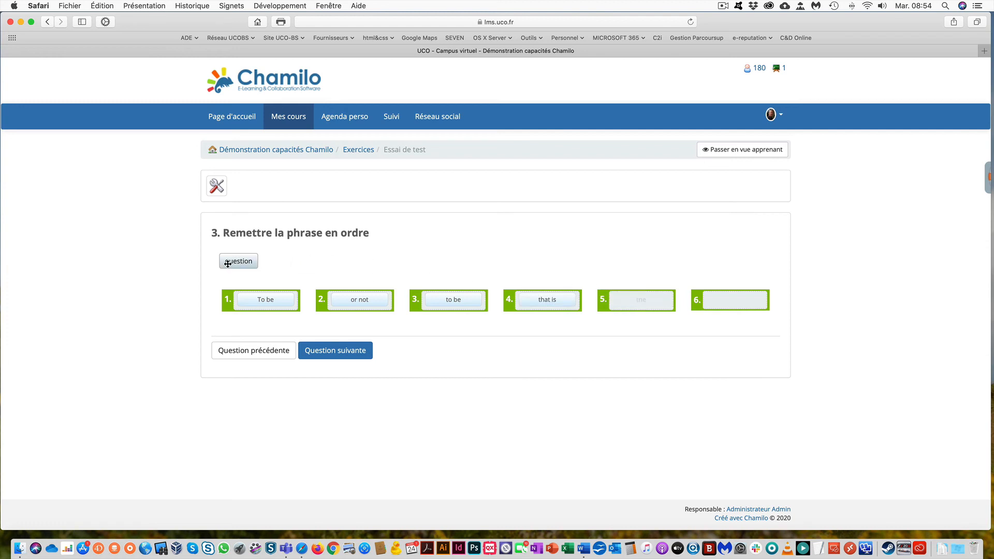
pyautogui.moveTo(240, 261); pyautogui.dragTo(738, 300)
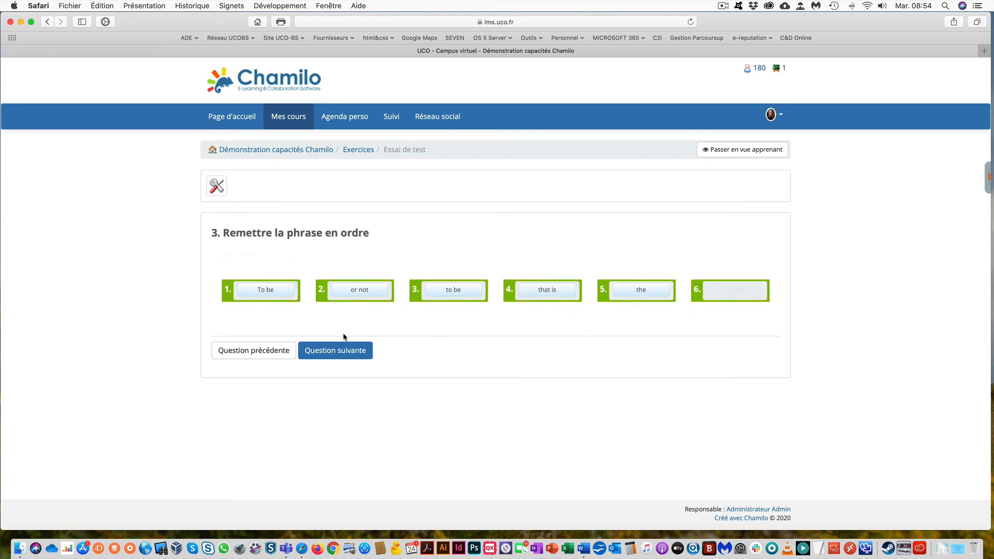
pyautogui.click(335, 351)
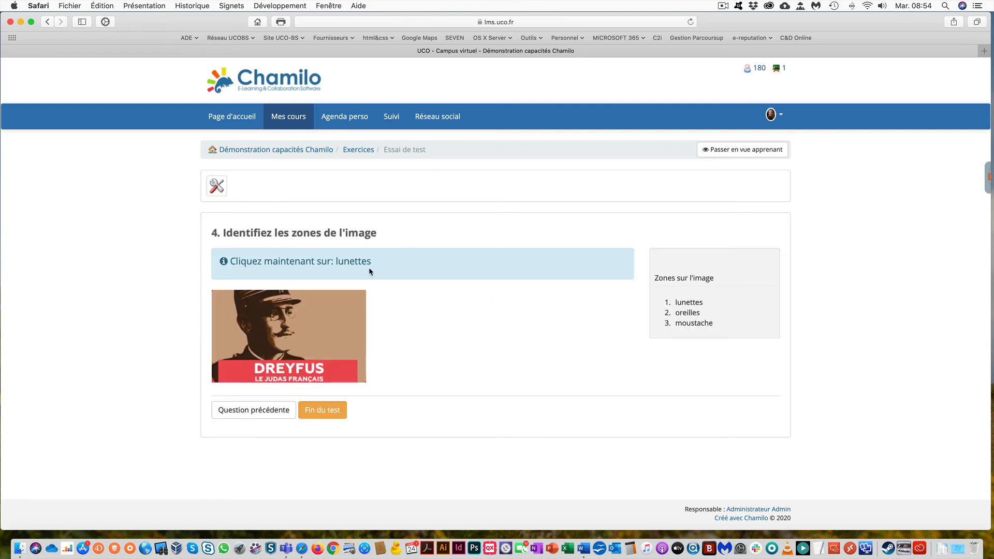
# Mark lunettes on the glasses, oreilles on the ear and moustache wrongly below the mouth in the image, and finish the test
pyautogui.click(282, 311)
pyautogui.click(244, 325)
pyautogui.click(288, 354)
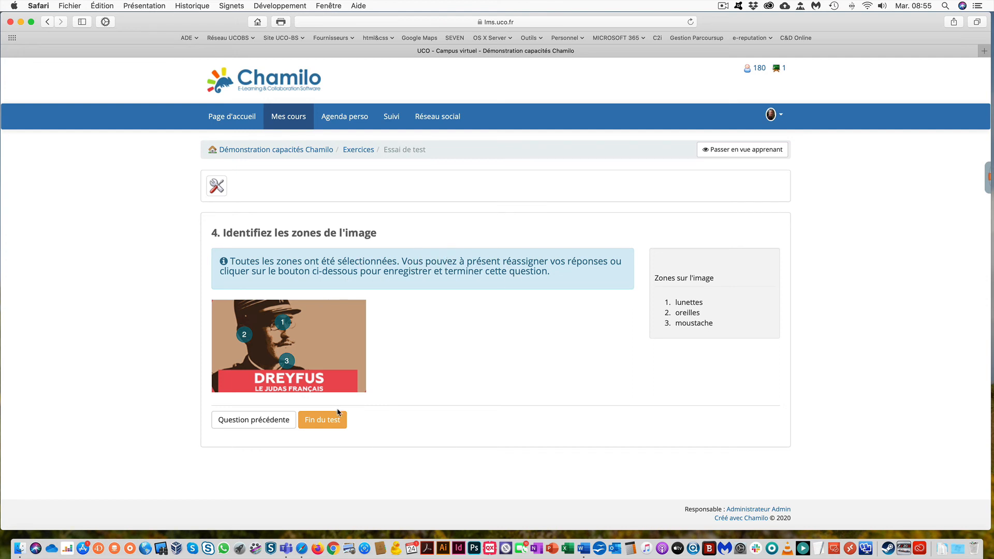
pyautogui.click(325, 423)
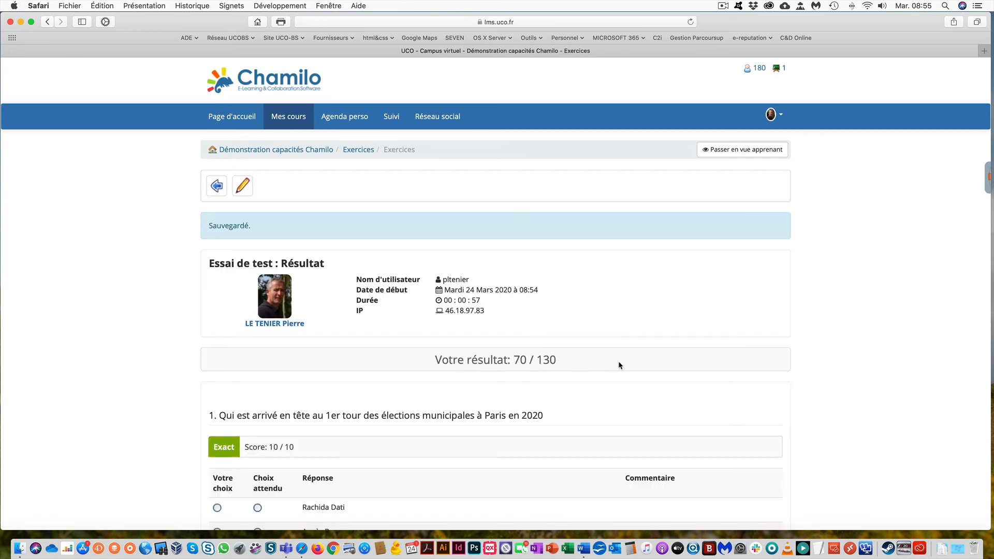
# Review the test results question by question, comparing the given answers with the expected ones and checking each score
pyautogui.scroll(-5, 619, 365)
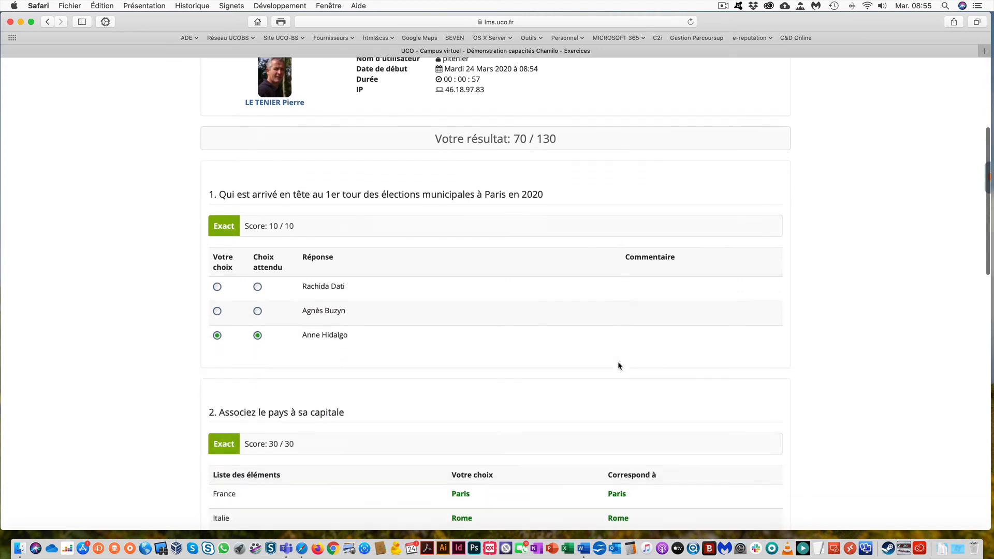
pyautogui.scroll(-4, 351, 324)
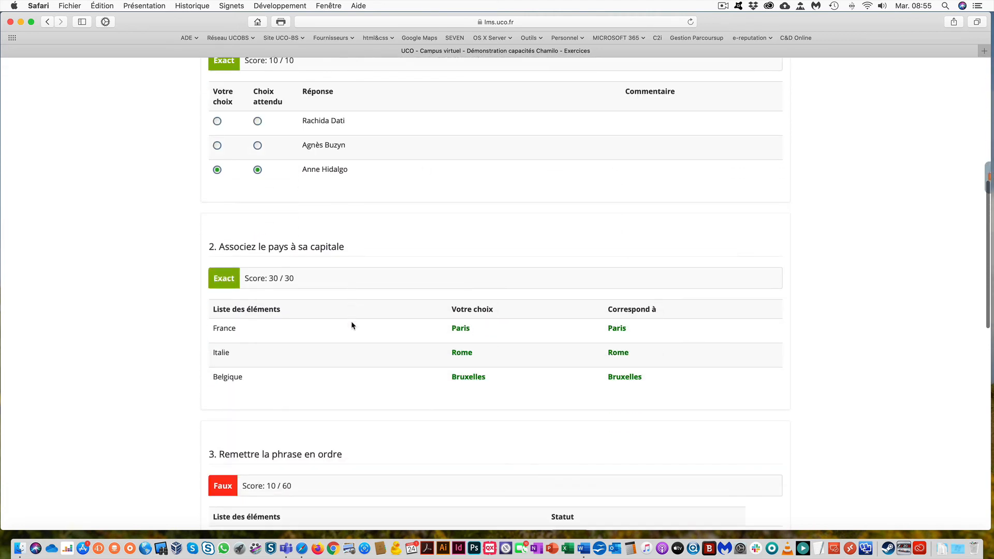
pyautogui.scroll(-7, 352, 324)
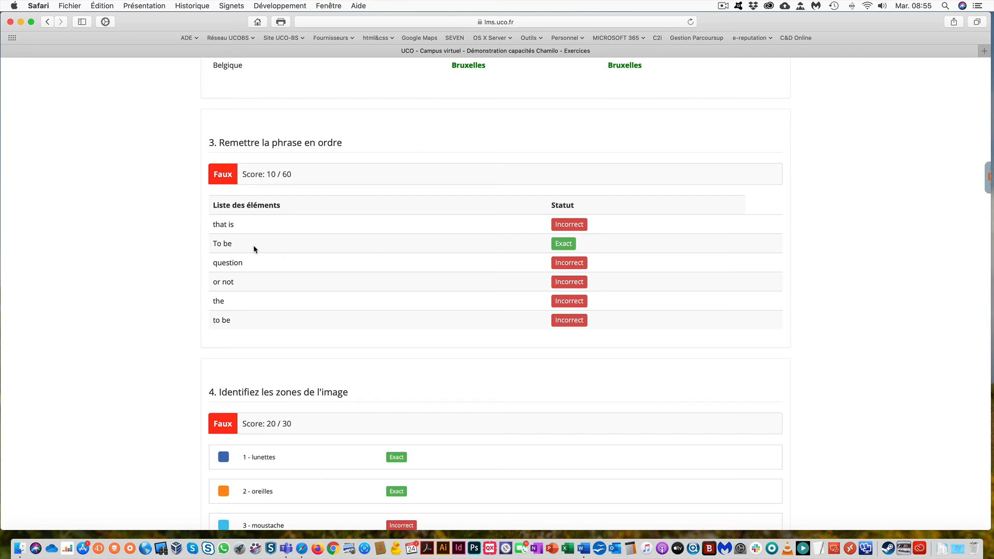
pyautogui.scroll(3, 254, 249)
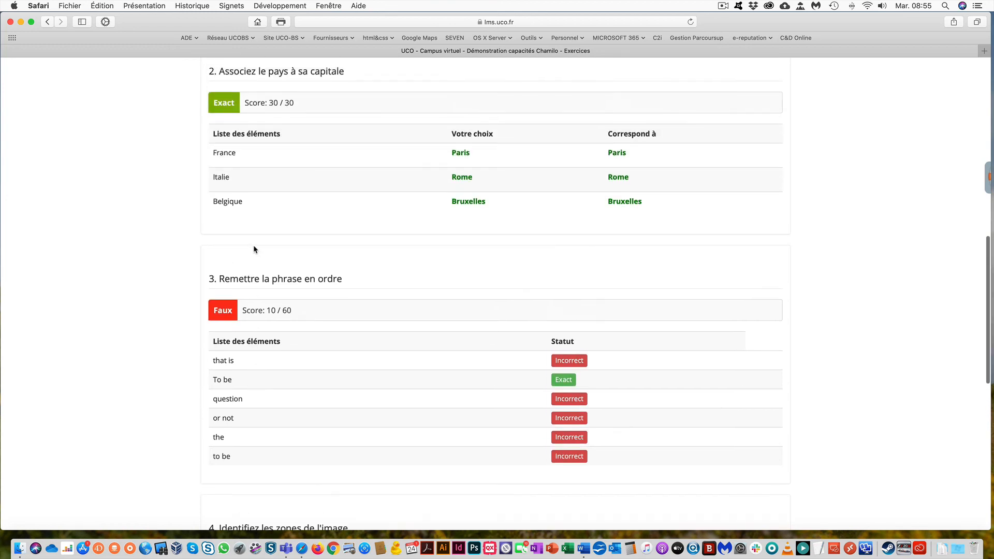
pyautogui.scroll(-4, 254, 249)
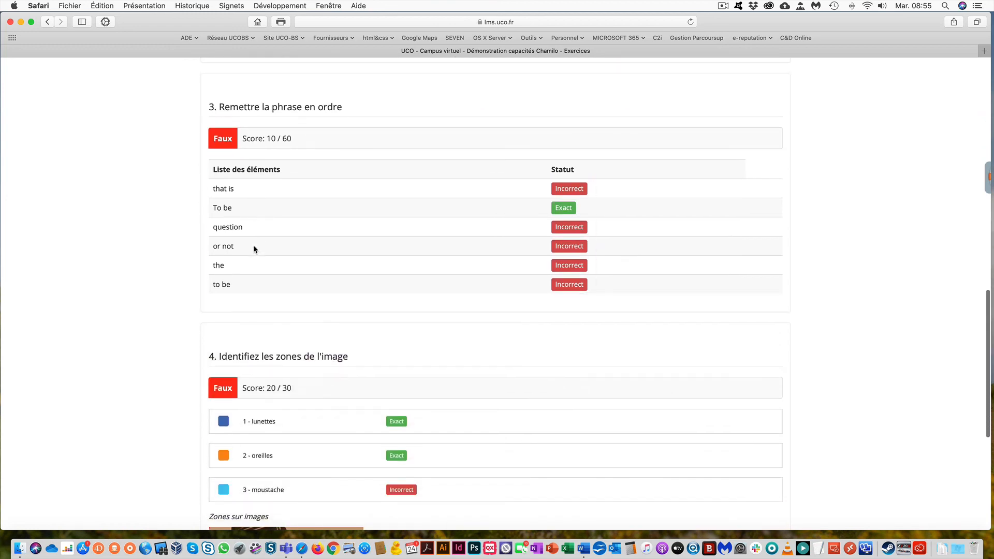
pyautogui.scroll(-5, 253, 244)
pyautogui.scroll(10, 253, 244)
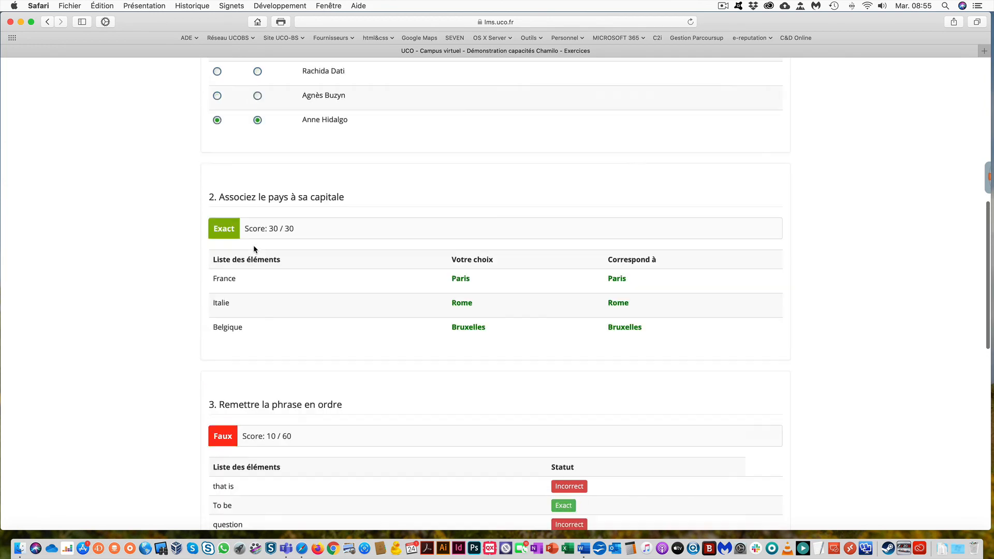
pyautogui.scroll(10, 253, 244)
# Open the question "Remettre la phrase en ordre" of "Essai de test" for editing from the course's exercise list
pyautogui.click(357, 149)
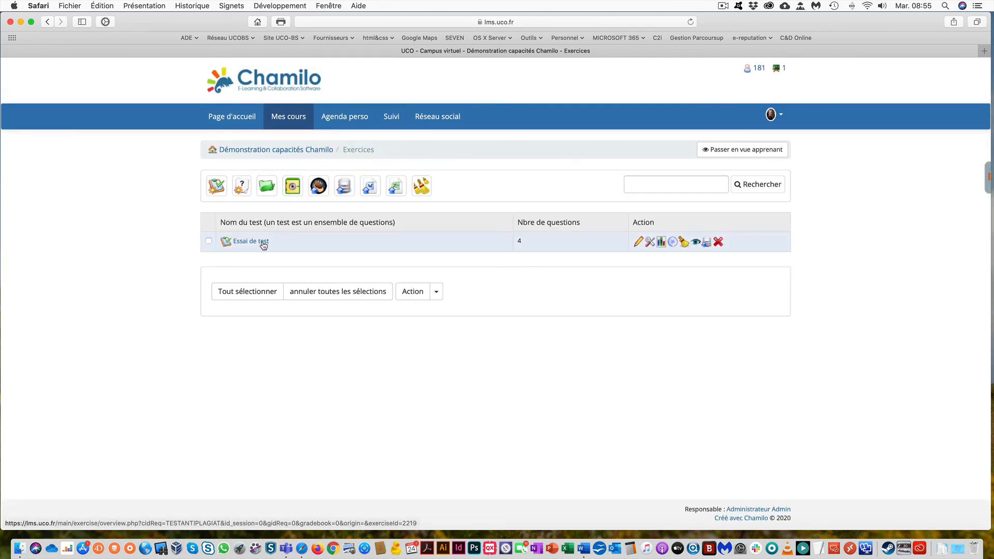
pyautogui.click(639, 243)
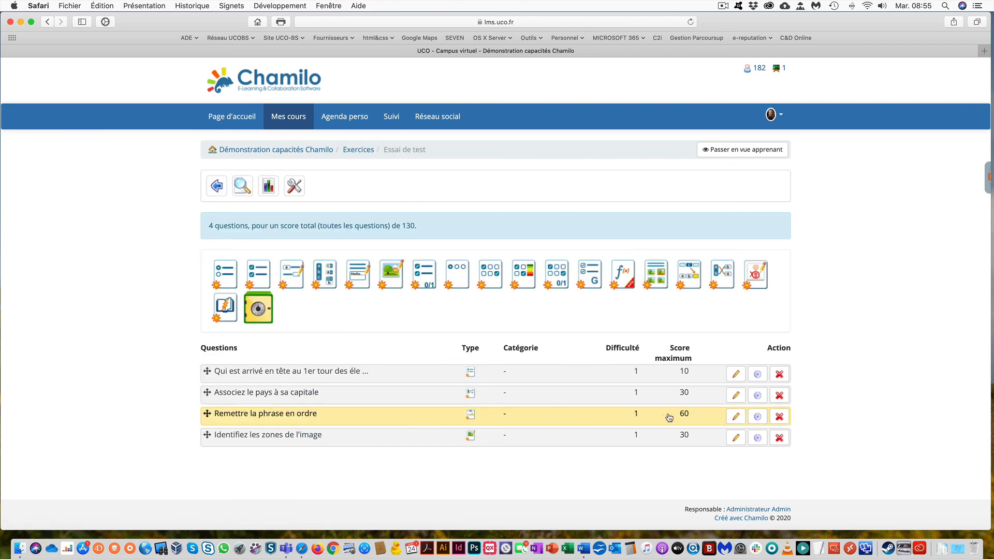
pyautogui.click(735, 416)
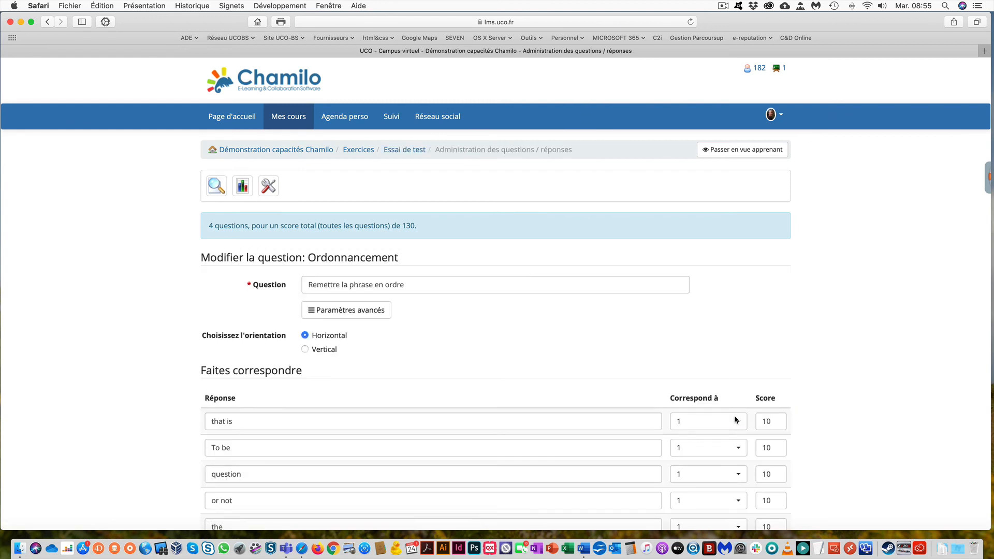
pyautogui.scroll(-4, 803, 372)
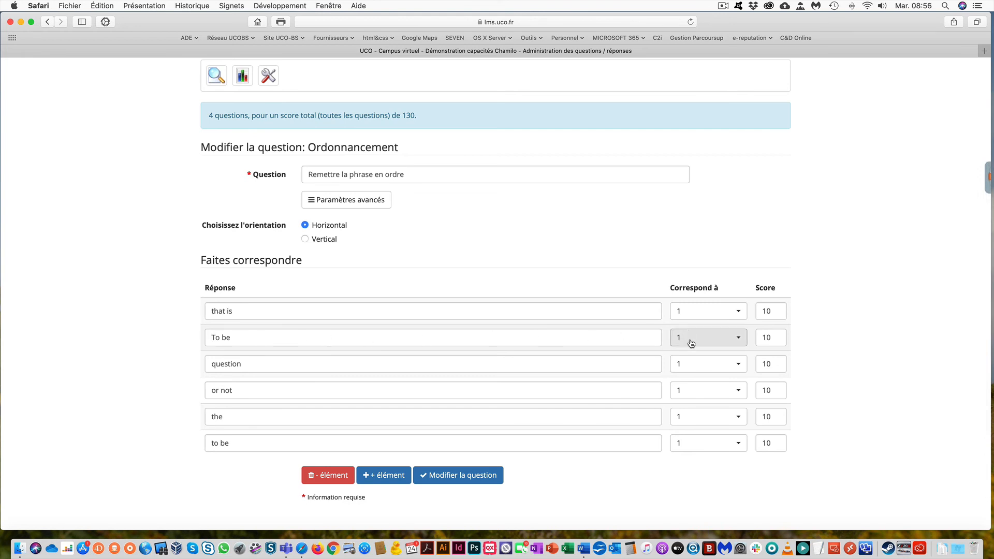
# Set the matching positions to 2 for "or not", 3 for "to be", 4 for "that is", 5 for "the" and 6 for "question", and save the question
pyautogui.click(715, 391)
pyautogui.click(693, 446)
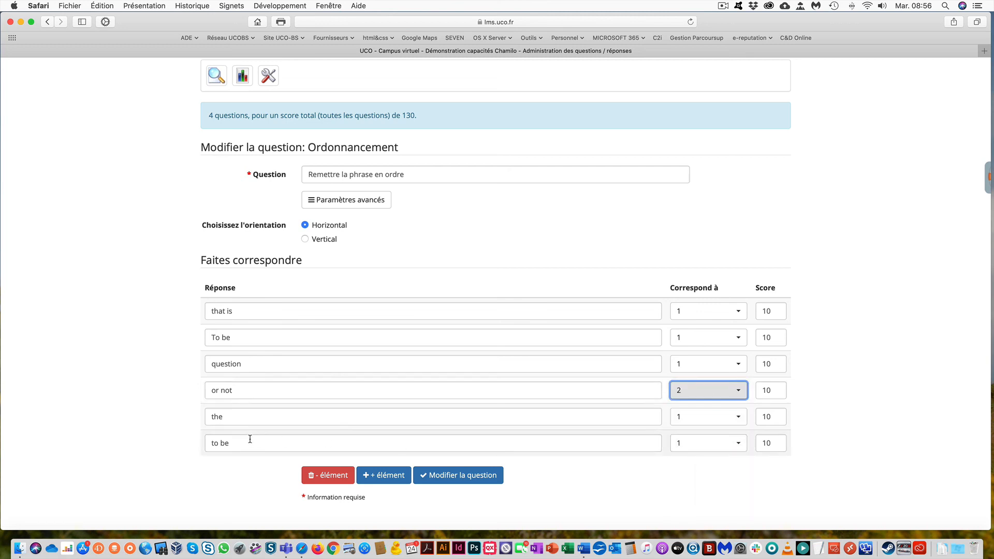
pyautogui.click(676, 446)
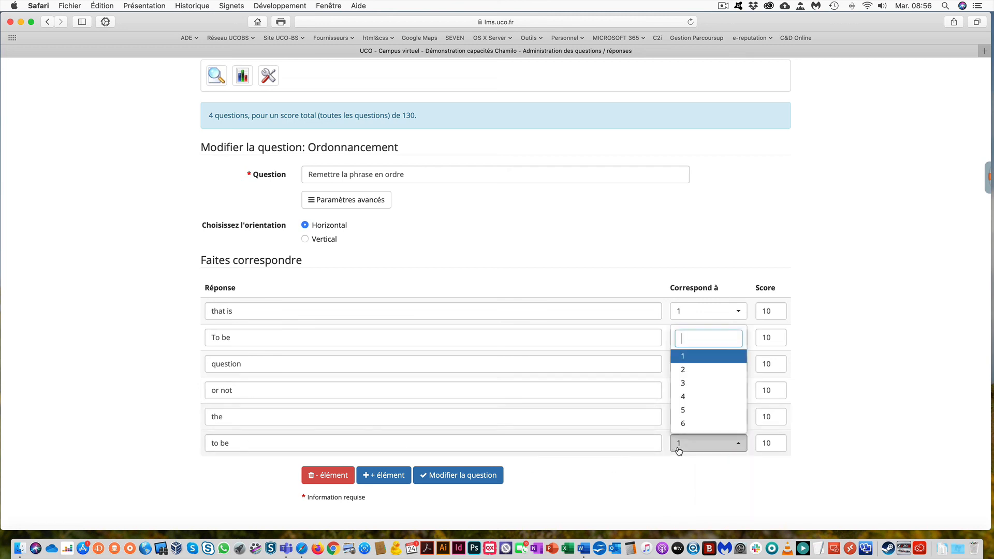
pyautogui.click(693, 388)
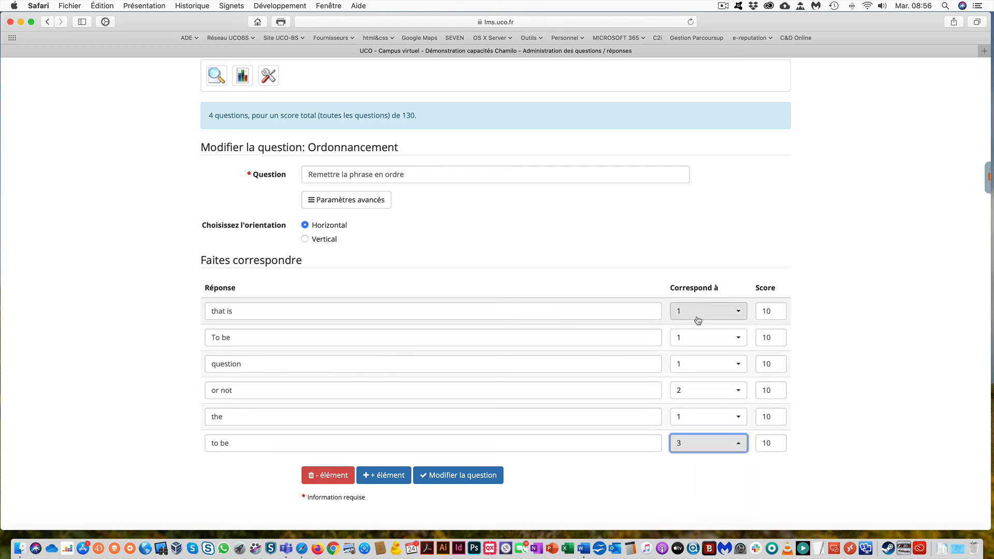
pyautogui.click(698, 321)
pyautogui.click(693, 393)
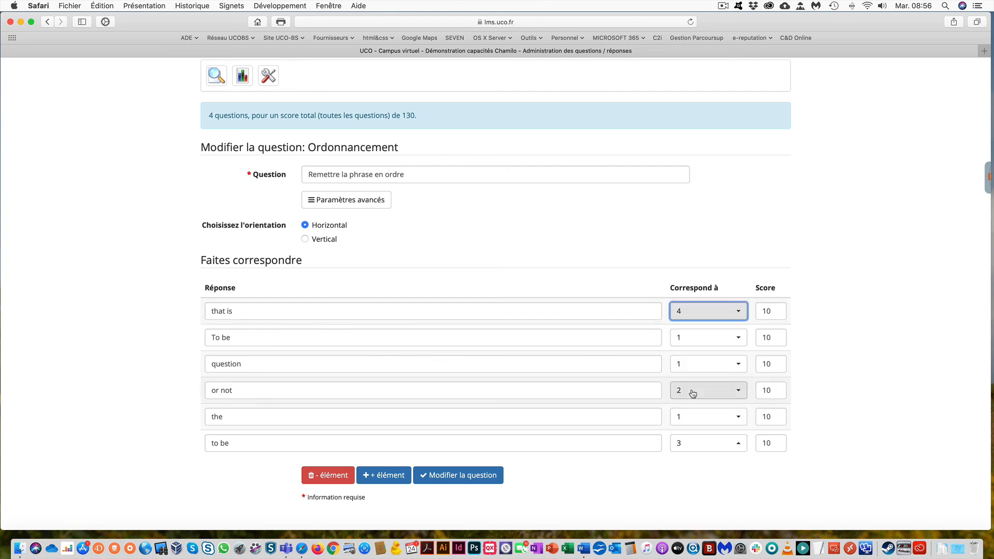
pyautogui.click(704, 417)
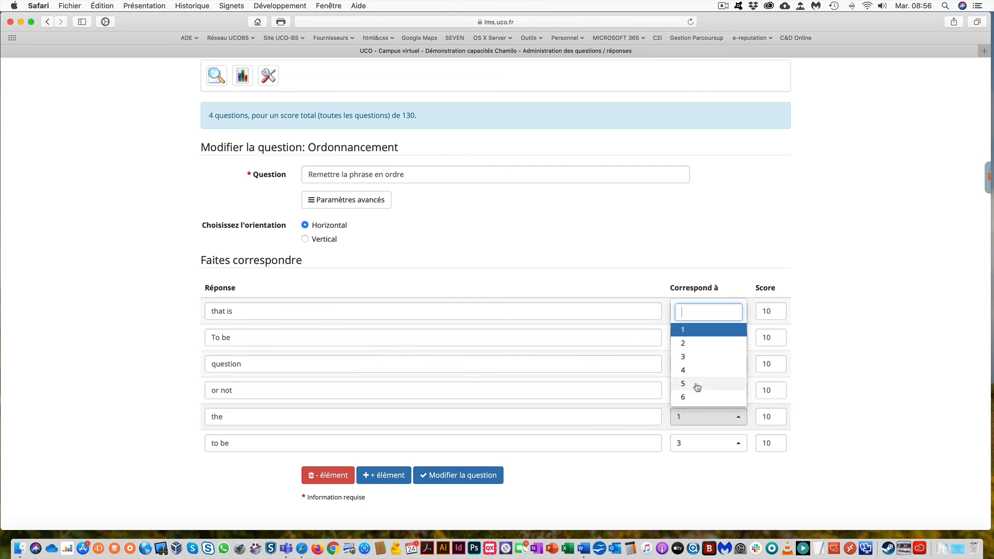
pyautogui.click(696, 383)
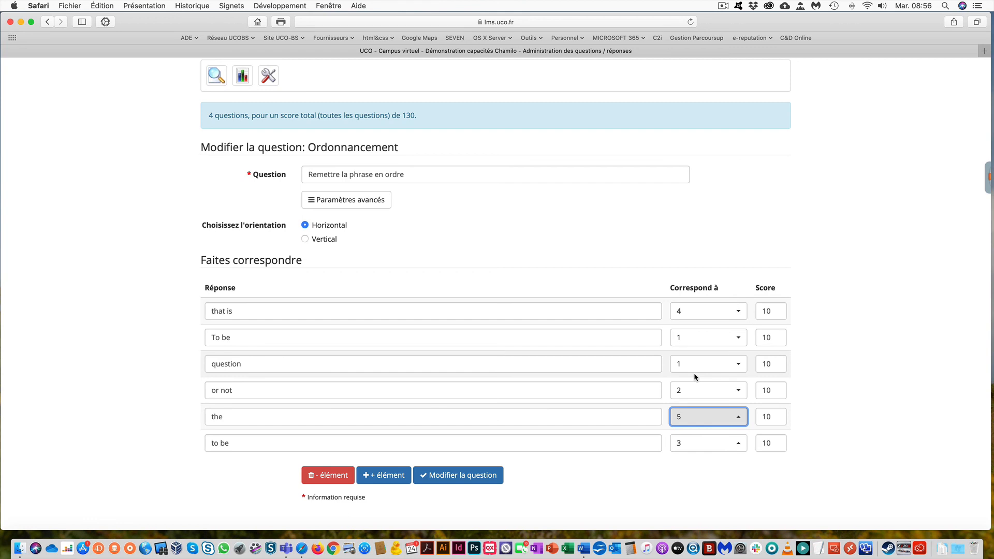
pyautogui.click(695, 365)
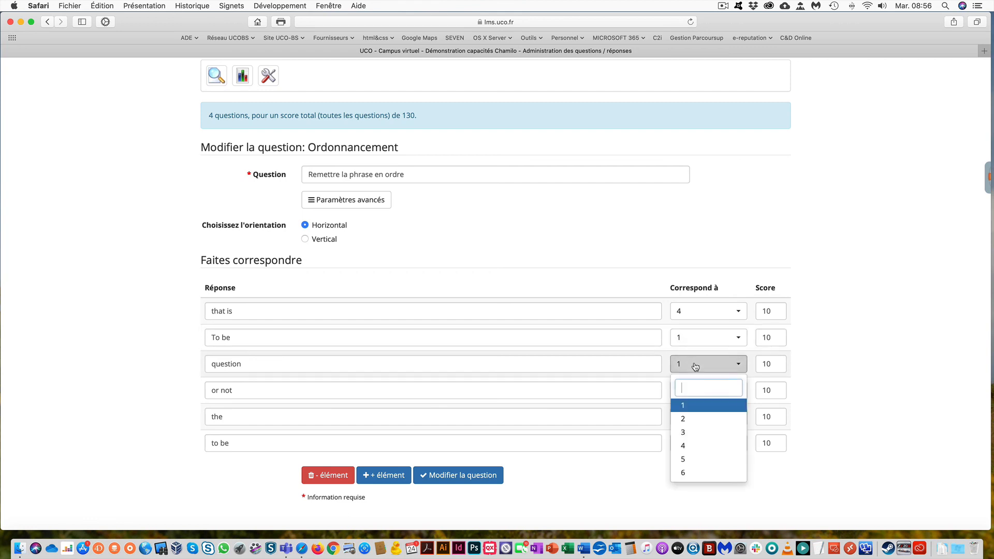
pyautogui.click(694, 473)
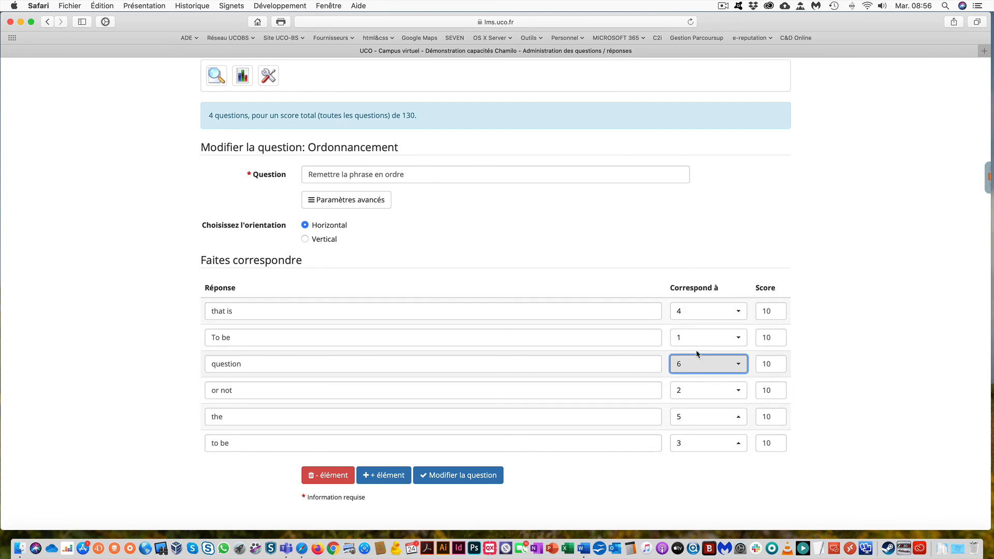
pyautogui.click(470, 481)
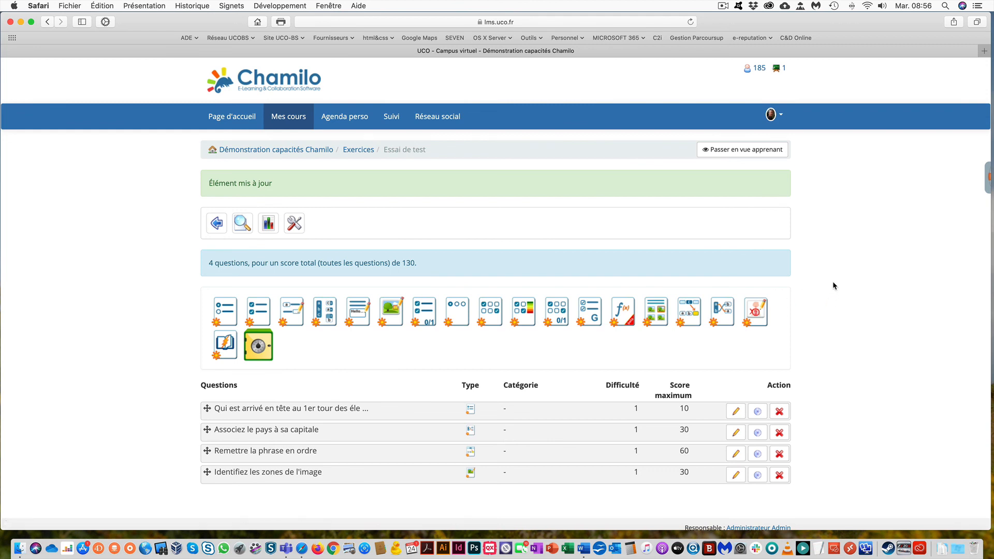
# Open the advanced settings of "Essai de test" from the exercise list and set Désordonner les réponses to Oui
pyautogui.click(359, 149)
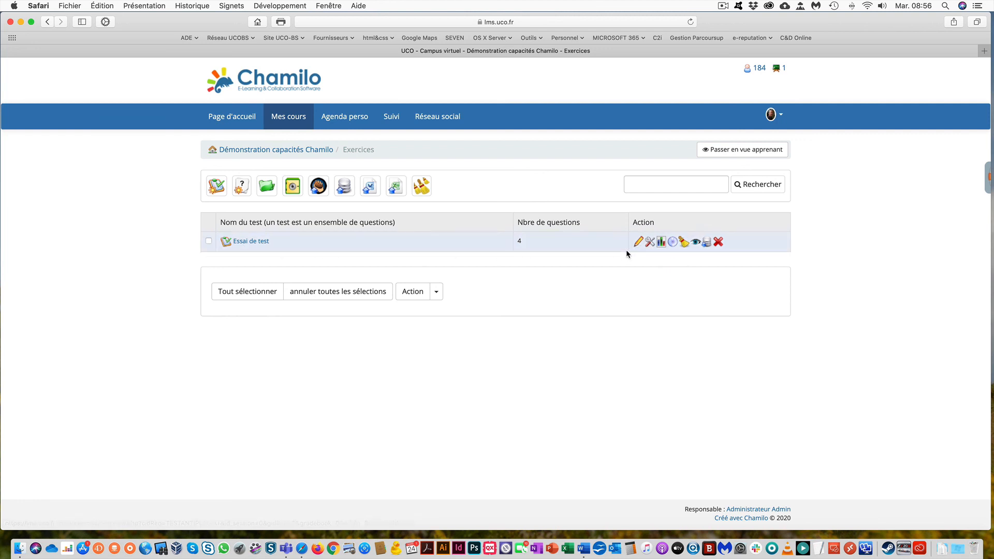
pyautogui.click(650, 244)
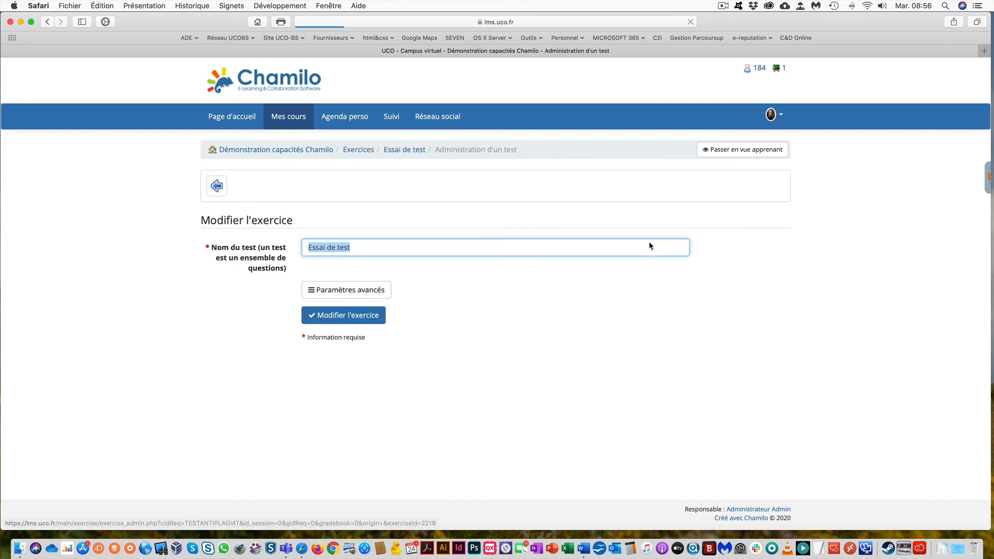
pyautogui.click(363, 294)
pyautogui.scroll(-5, 827, 335)
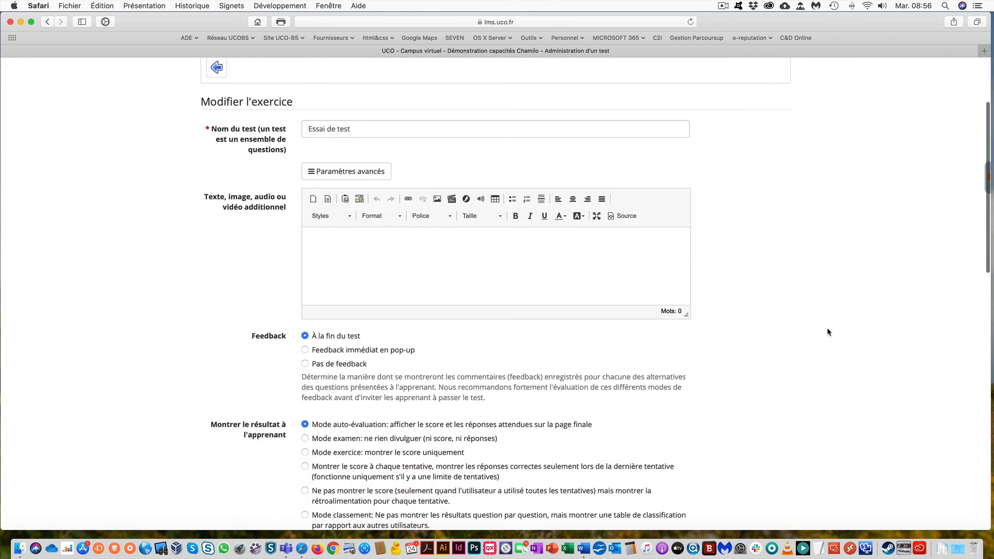
pyautogui.scroll(-2, 826, 331)
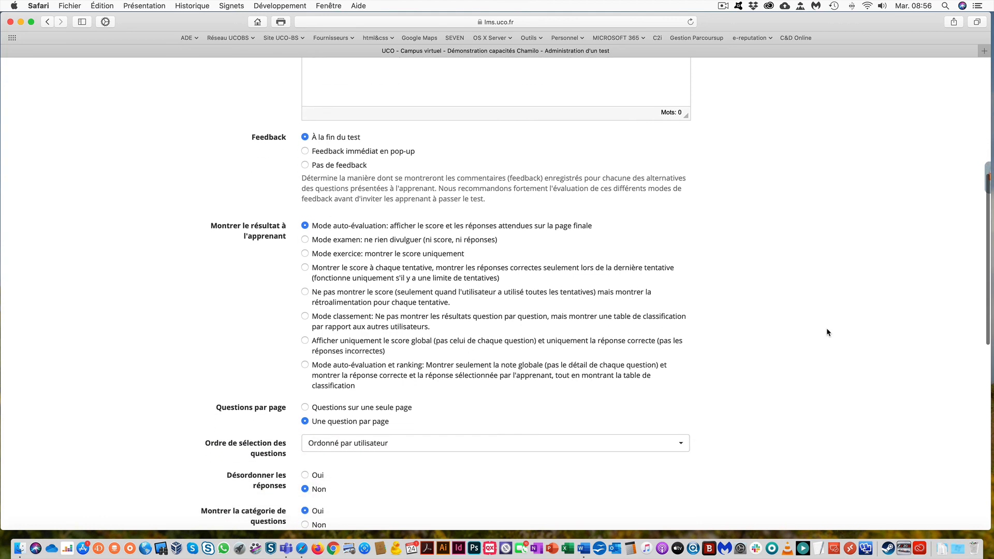
pyautogui.scroll(-1, 826, 332)
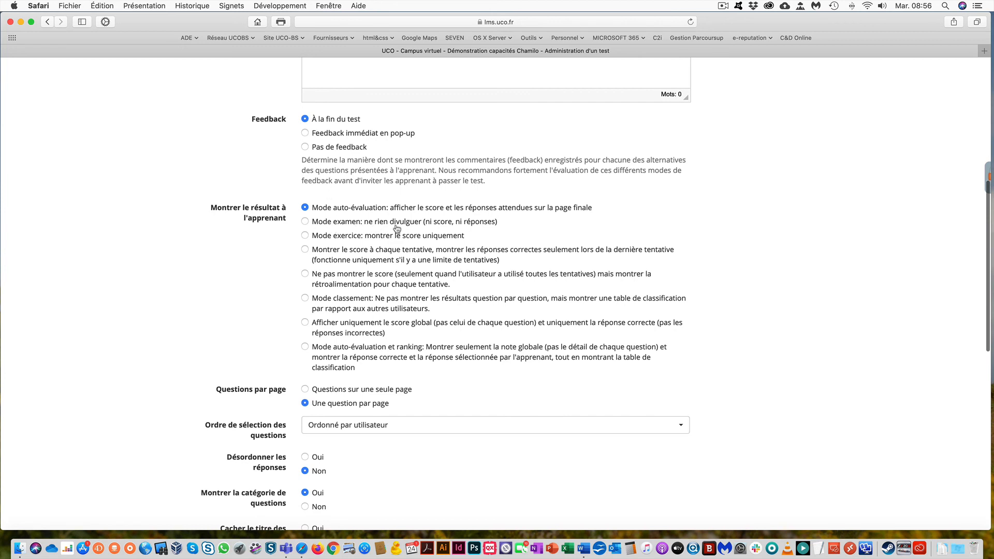
pyautogui.scroll(-2, 369, 290)
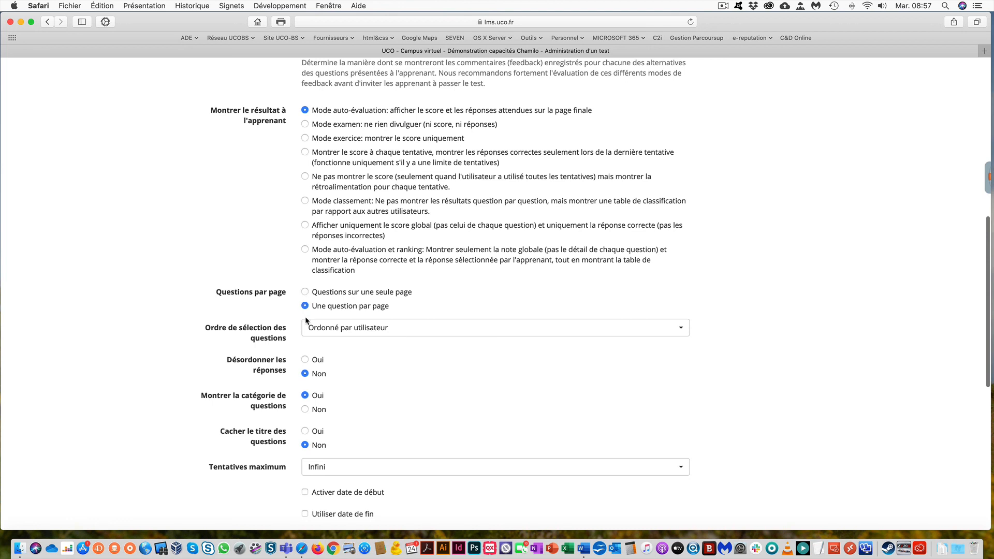
# Limit the test's maximum number of attempts (Tentatives maximum) to 1
pyautogui.scroll(-3, 500, 362)
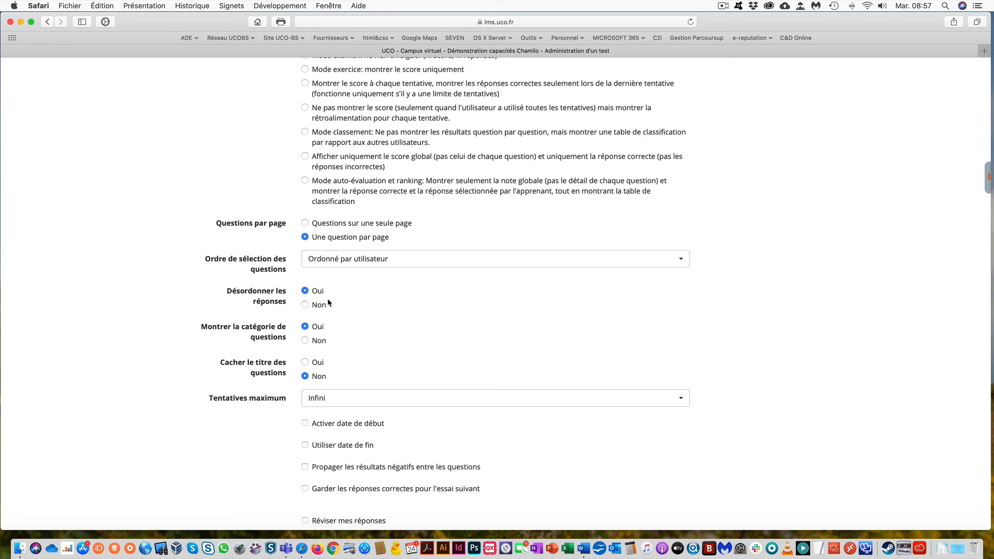
pyautogui.scroll(-3, 415, 347)
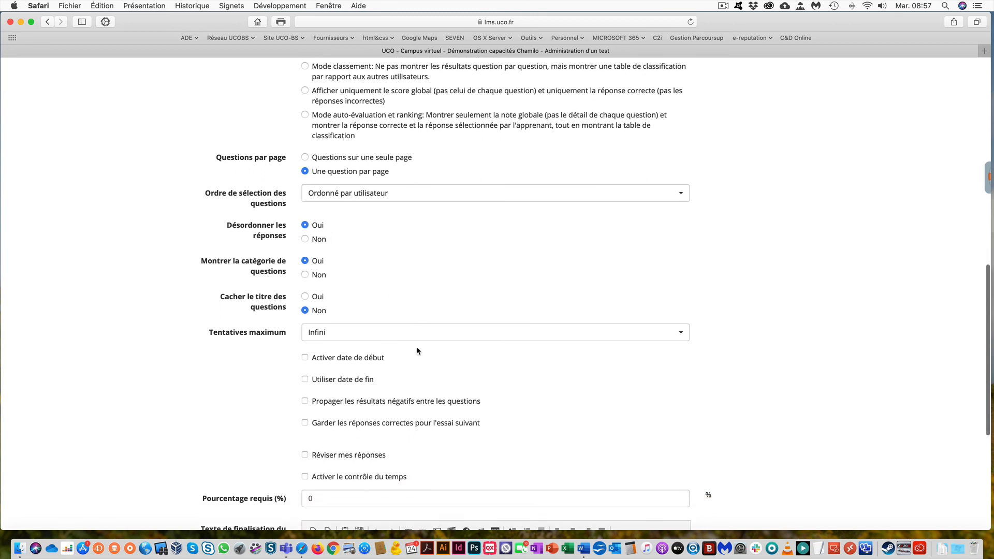
pyautogui.click(343, 336)
pyautogui.click(317, 388)
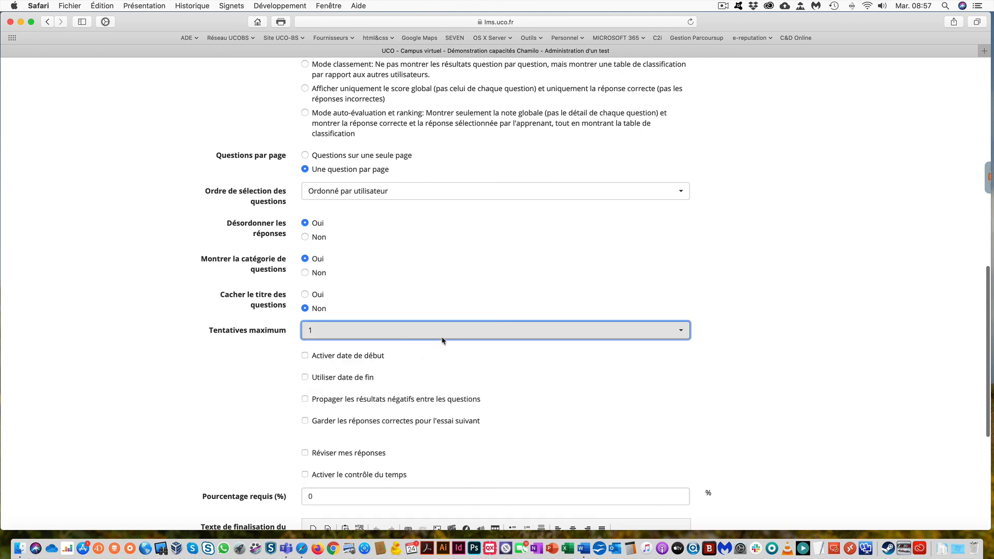
# Enable time control with a total test duration of 1 minute and save the modified exercise
pyautogui.scroll(-3, 458, 274)
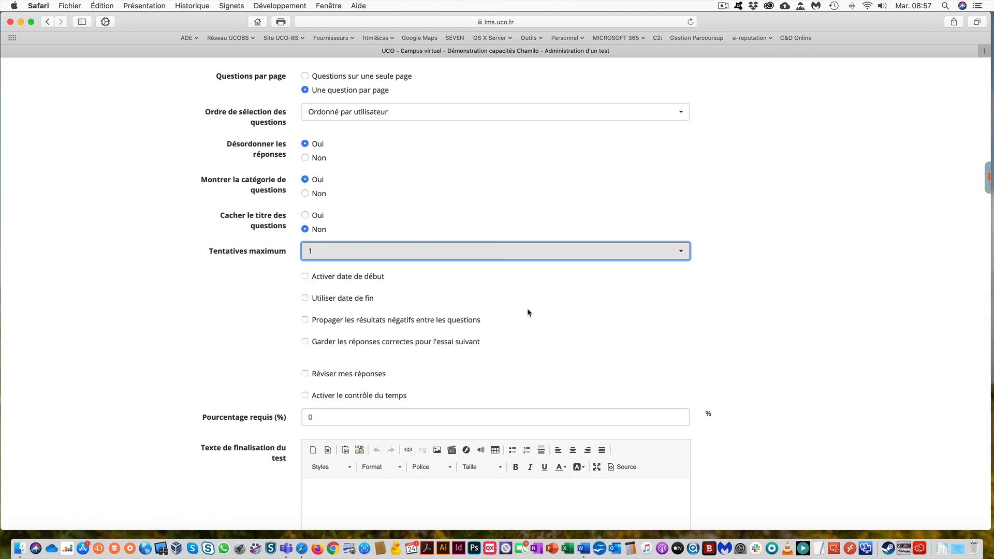
pyautogui.click(305, 396)
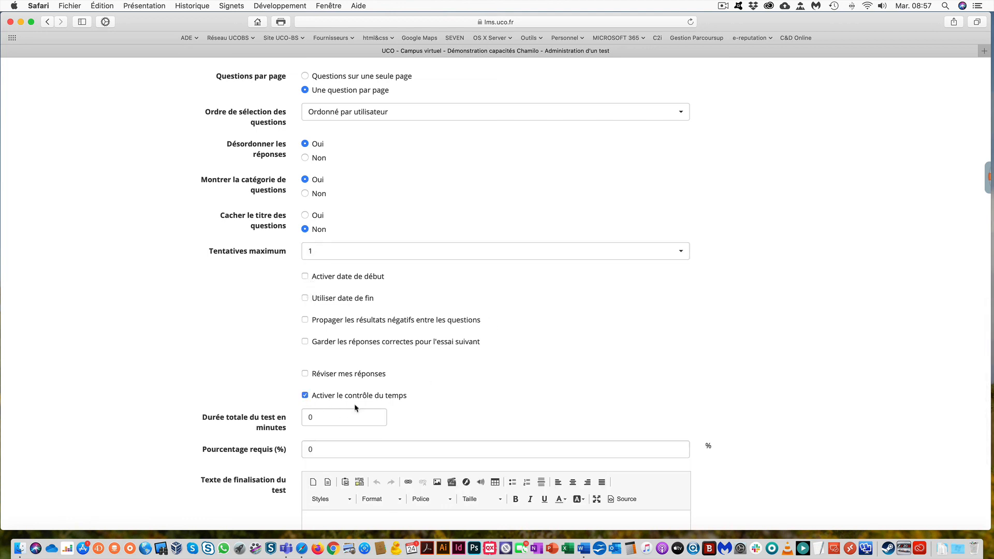
pyautogui.moveTo(312, 418); pyautogui.dragTo(307, 419)
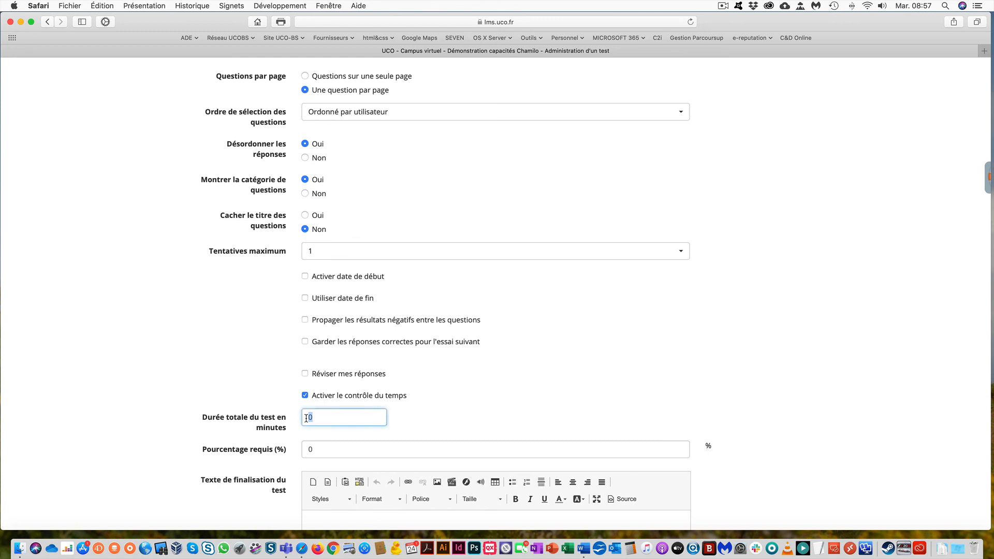
pyautogui.write('1')
pyautogui.scroll(-5, 435, 368)
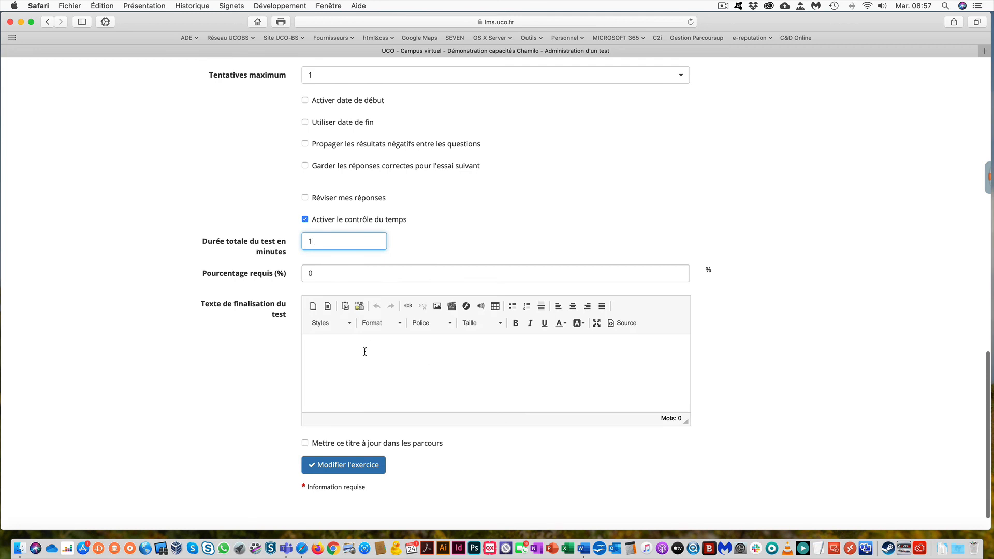
pyautogui.click(342, 471)
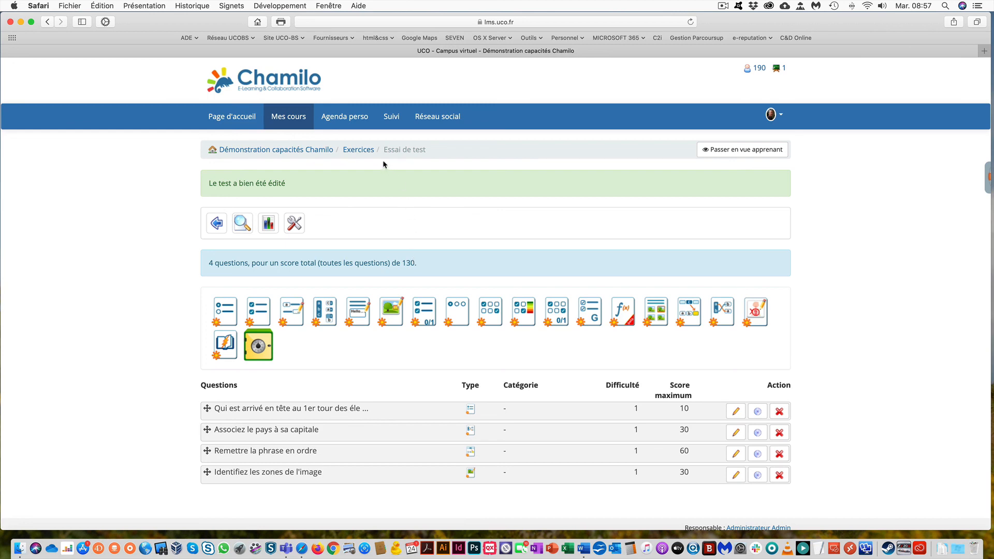
# Open the start page of "Essai de test" from the course's exercise list
pyautogui.click(351, 152)
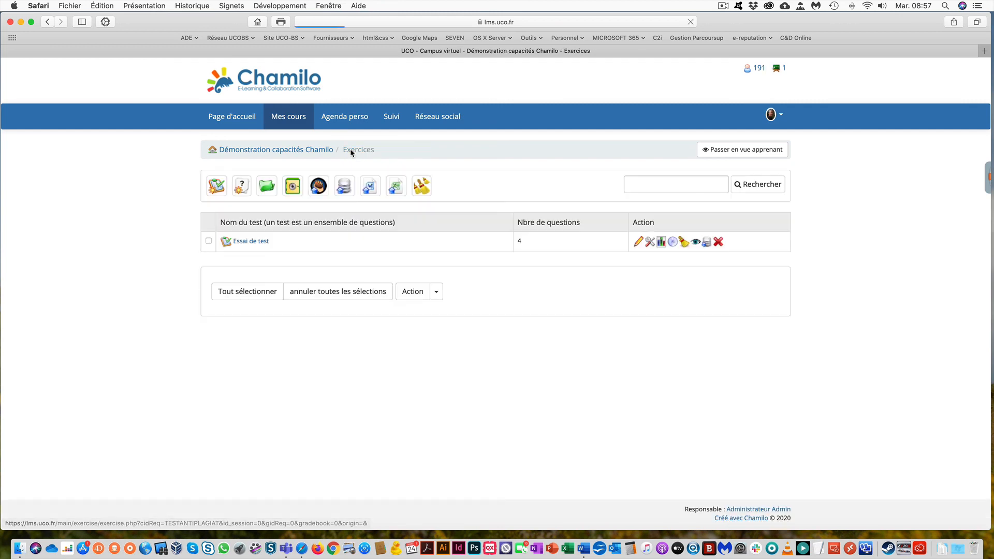
pyautogui.click(255, 240)
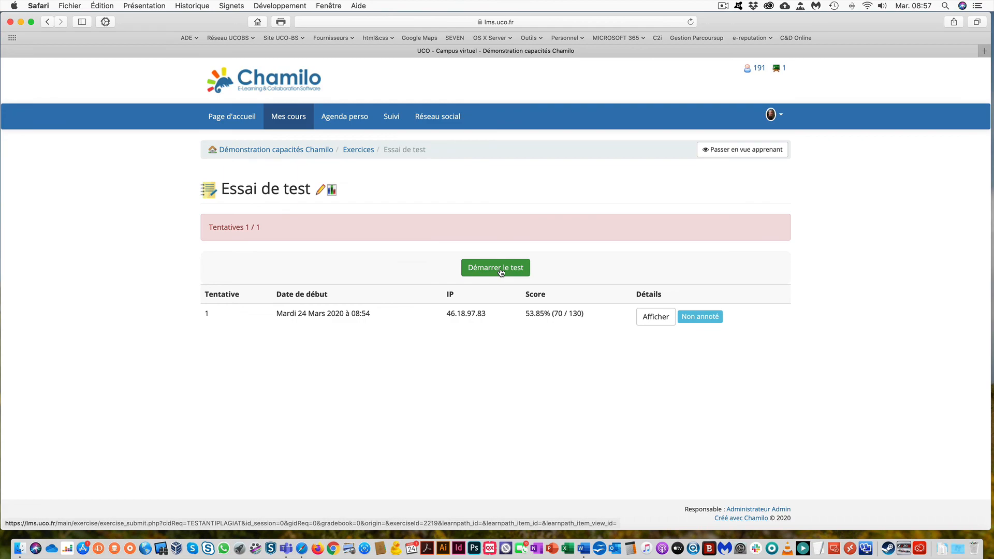